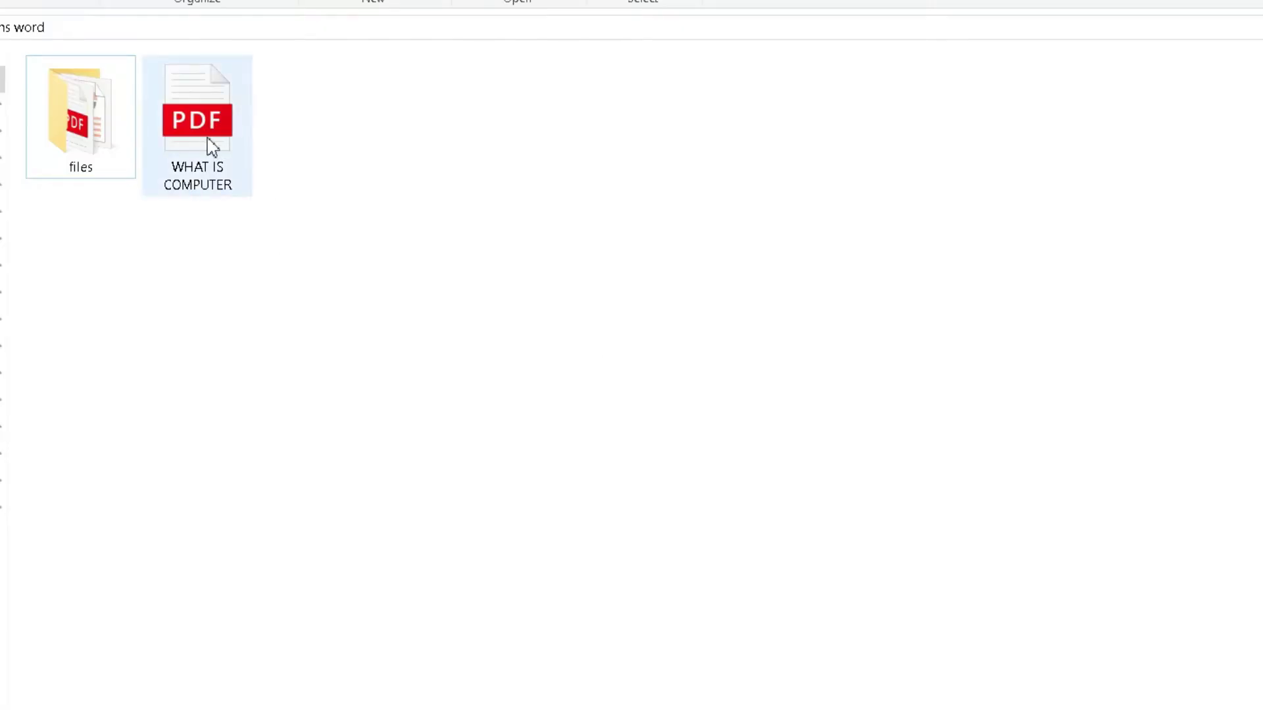
{"action": "double_click", "coordinate": [201, 136]}
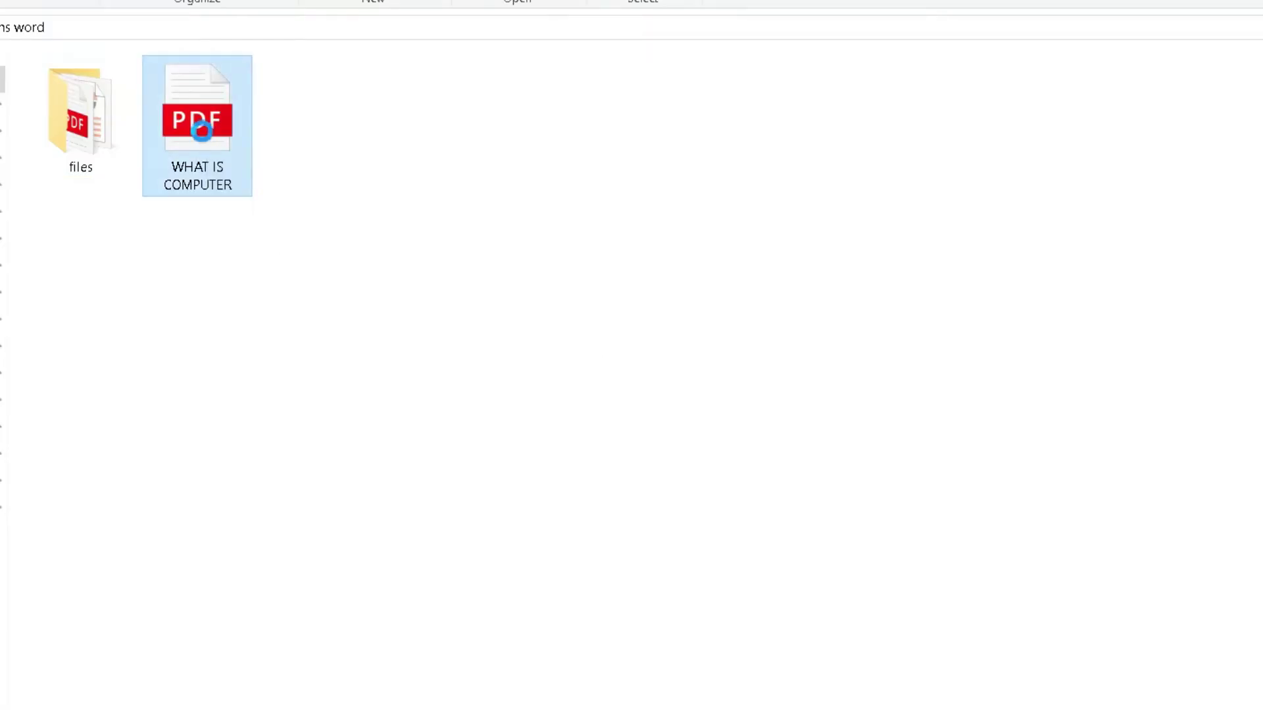
{"action": "right_click", "coordinate": [201, 131]}
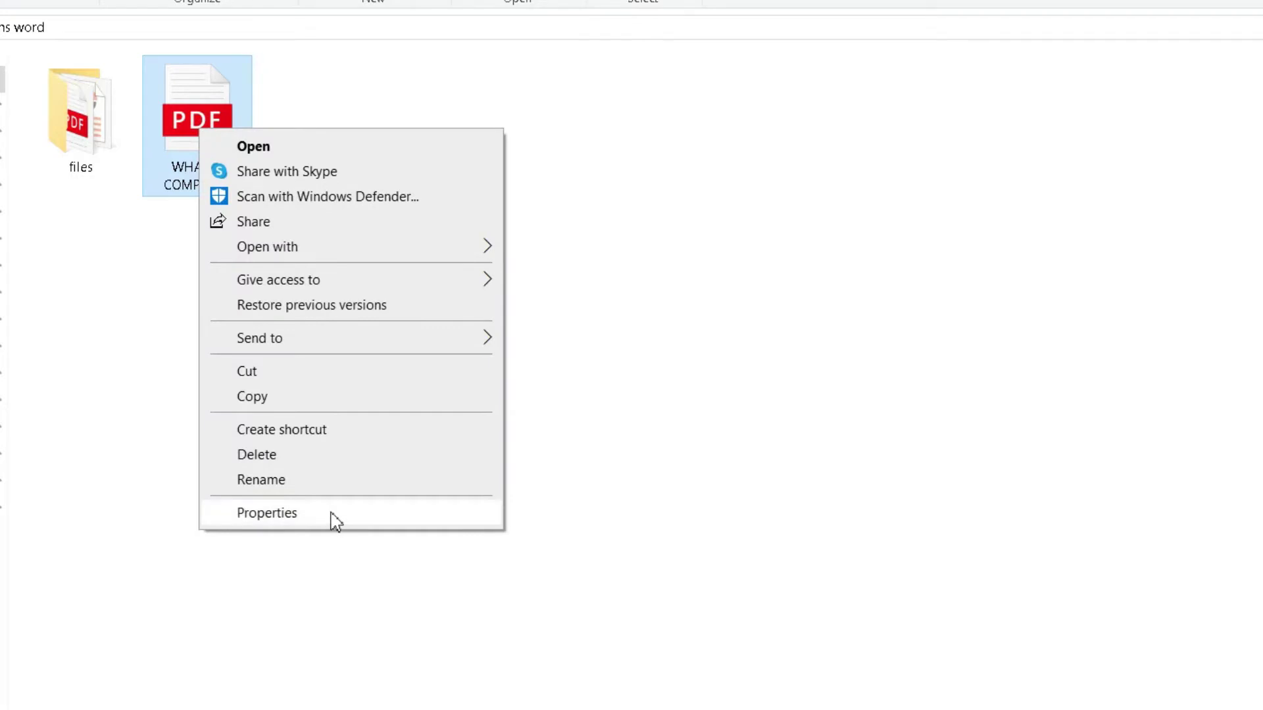
{"action": "left_click", "coordinate": [333, 514]}
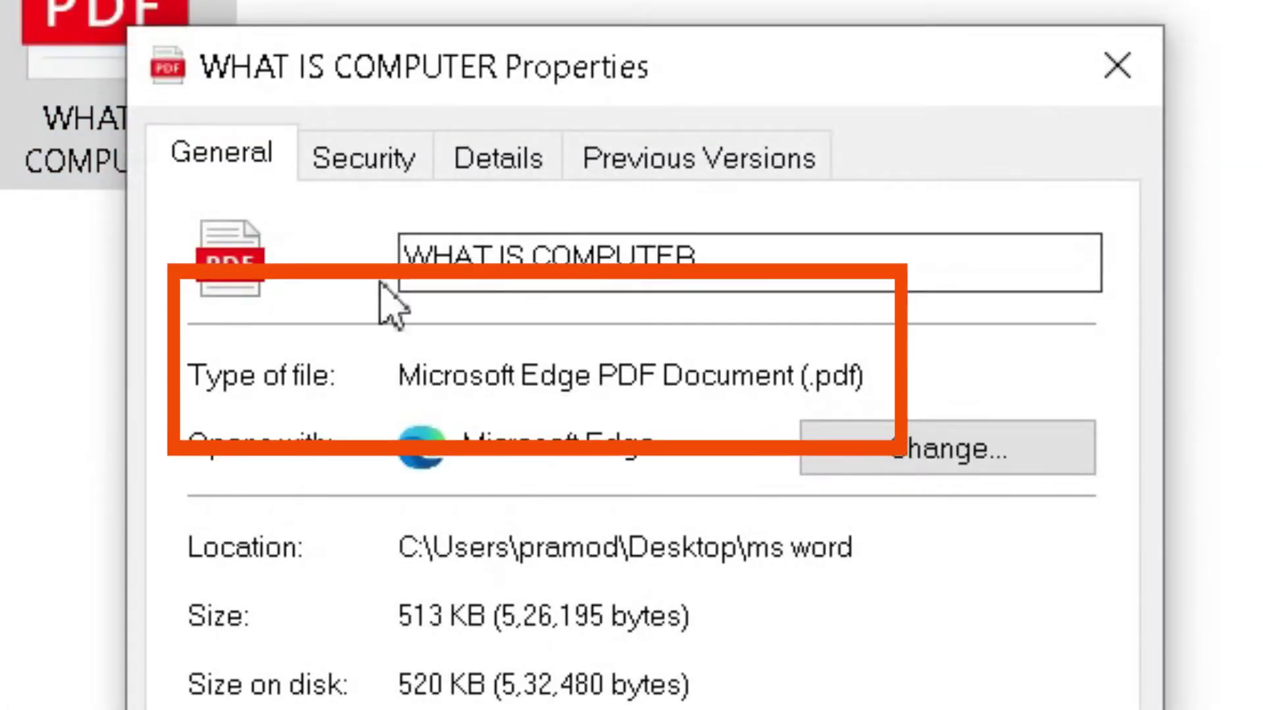
{"action": "left_click_drag", "start_coordinate": [665, 381], "coordinate": [916, 361]}
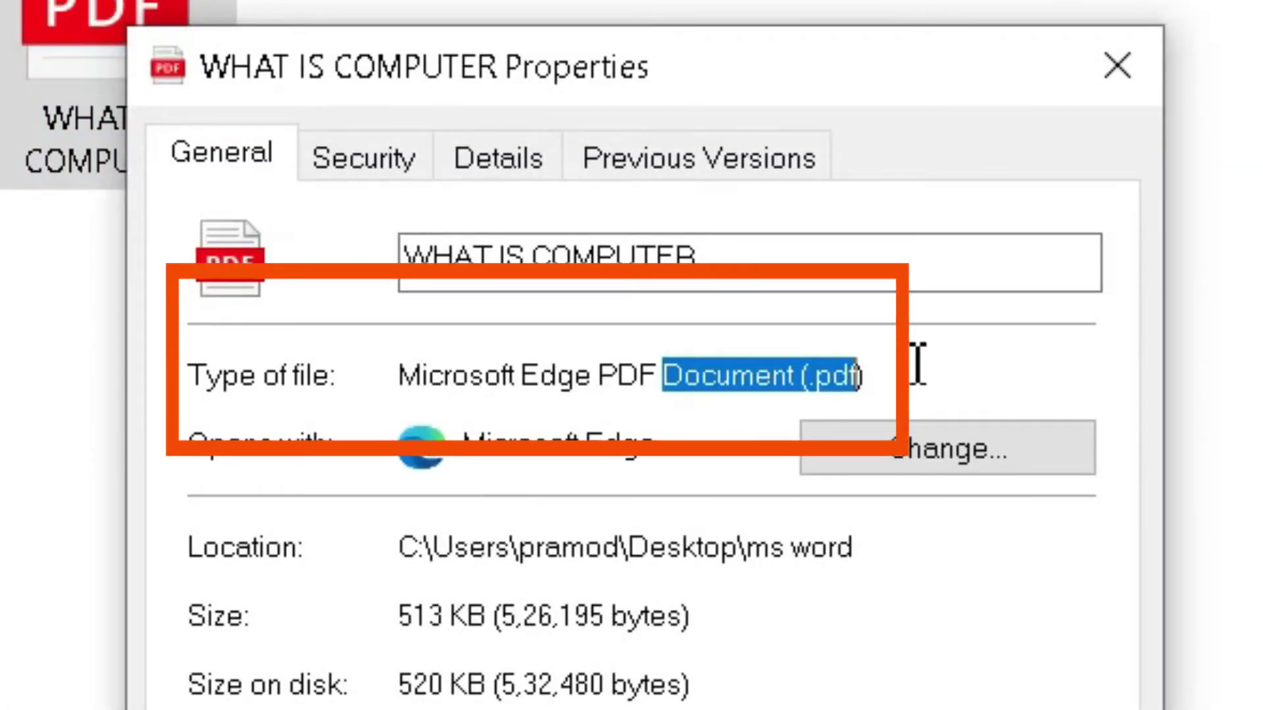
{"action": "left_click", "coordinate": [1130, 59]}
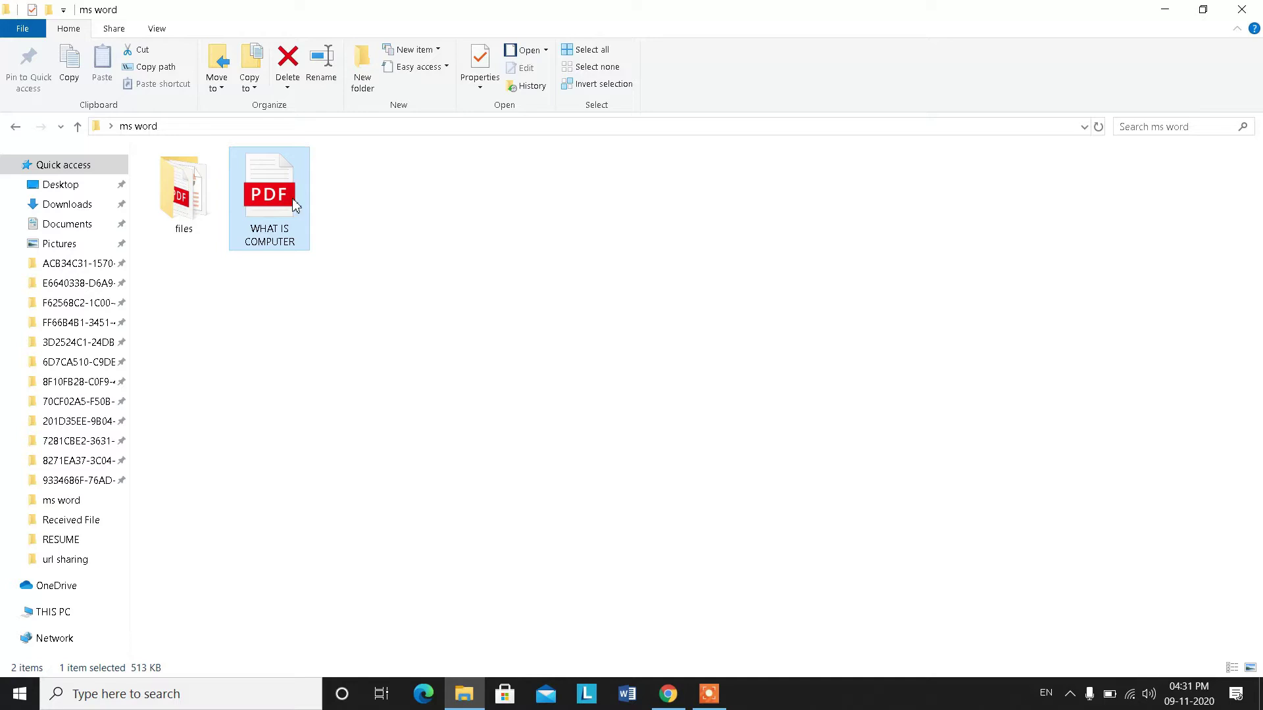
View the WHAT IS COMPUTER PDF in Chrome, then close its tab and minimize the browser
{"action": "double_click", "coordinate": [294, 205]}
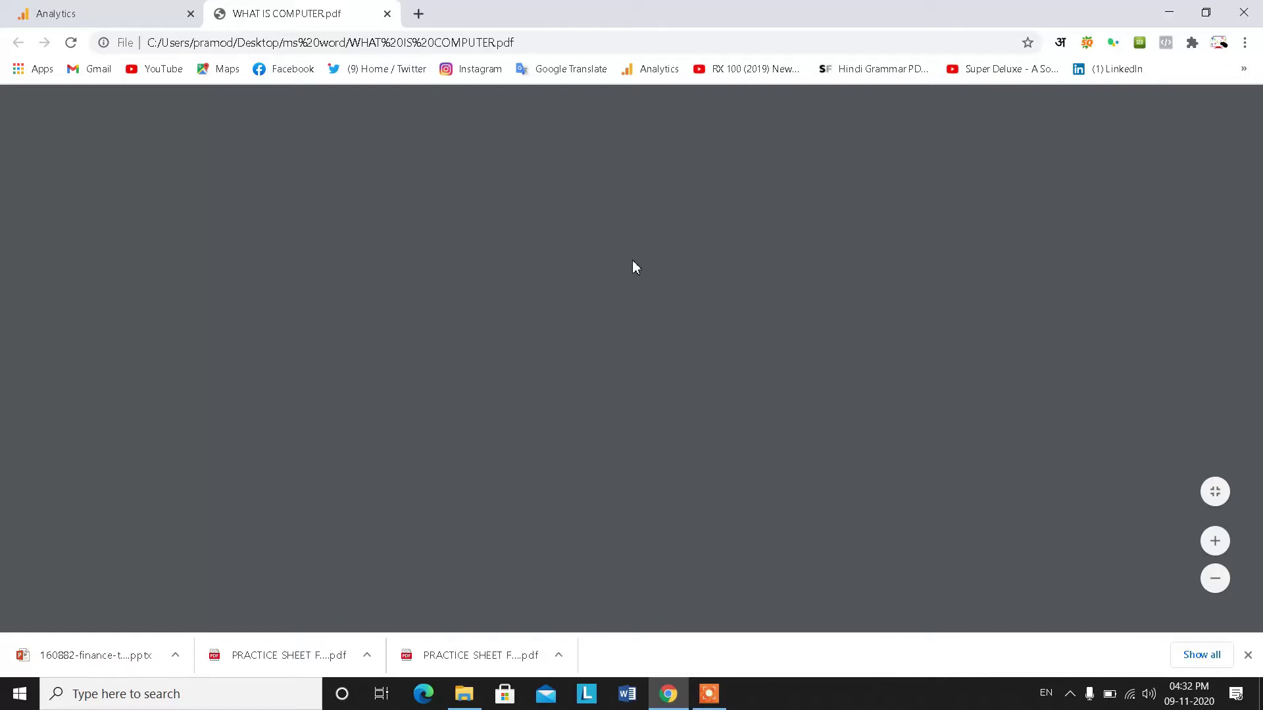
{"action": "scroll", "coordinate": [616, 423], "scroll_direction": "down", "scroll_amount": 4}
{"action": "scroll", "coordinate": [616, 423], "scroll_direction": "down", "scroll_amount": 8}
{"action": "scroll", "coordinate": [615, 424], "scroll_direction": "down", "scroll_amount": 6}
{"action": "scroll", "coordinate": [614, 425], "scroll_direction": "down", "scroll_amount": 4}
{"action": "scroll", "coordinate": [614, 426], "scroll_direction": "down", "scroll_amount": 8}
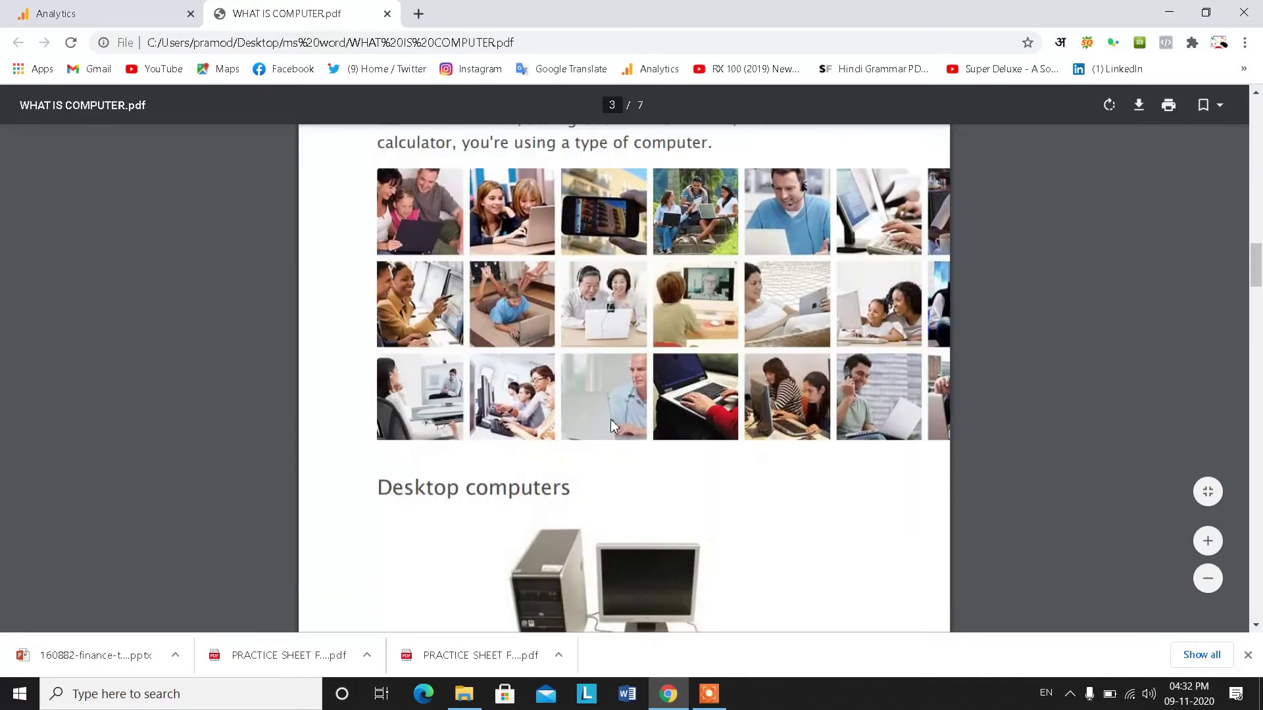
{"action": "scroll", "coordinate": [612, 425], "scroll_direction": "up", "scroll_amount": 7}
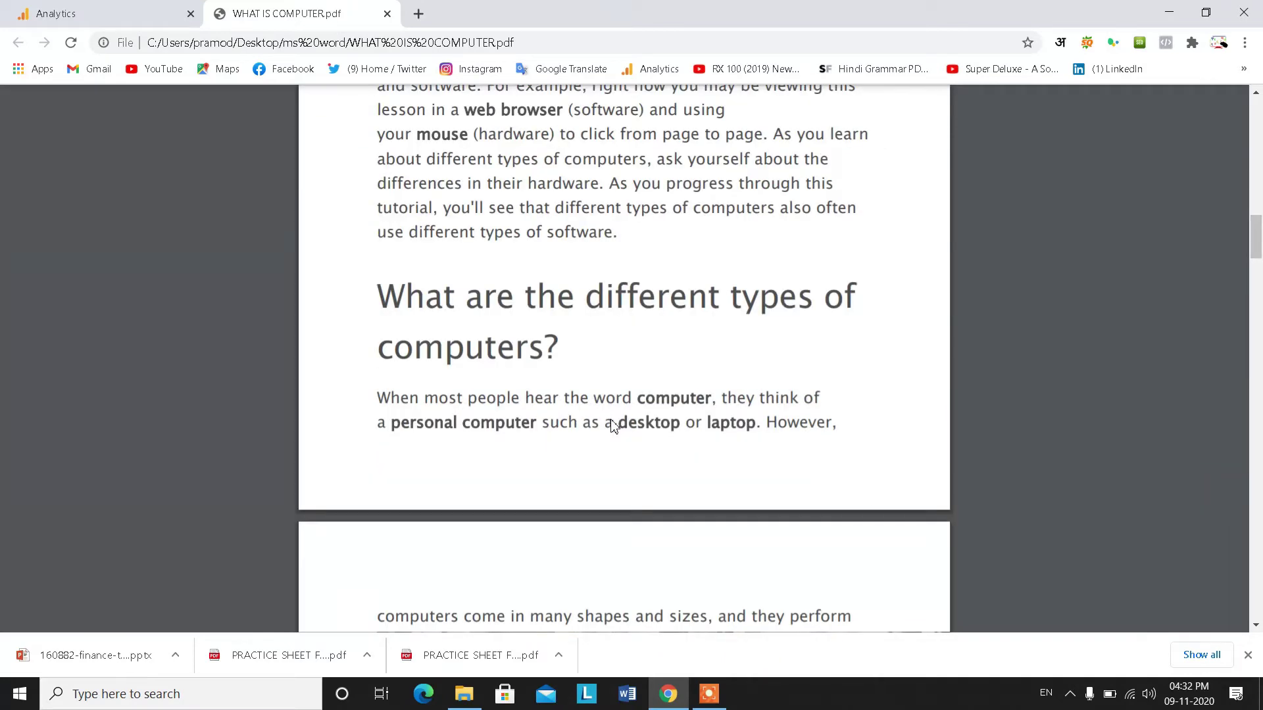
{"action": "scroll", "coordinate": [614, 425], "scroll_direction": "up", "scroll_amount": 5}
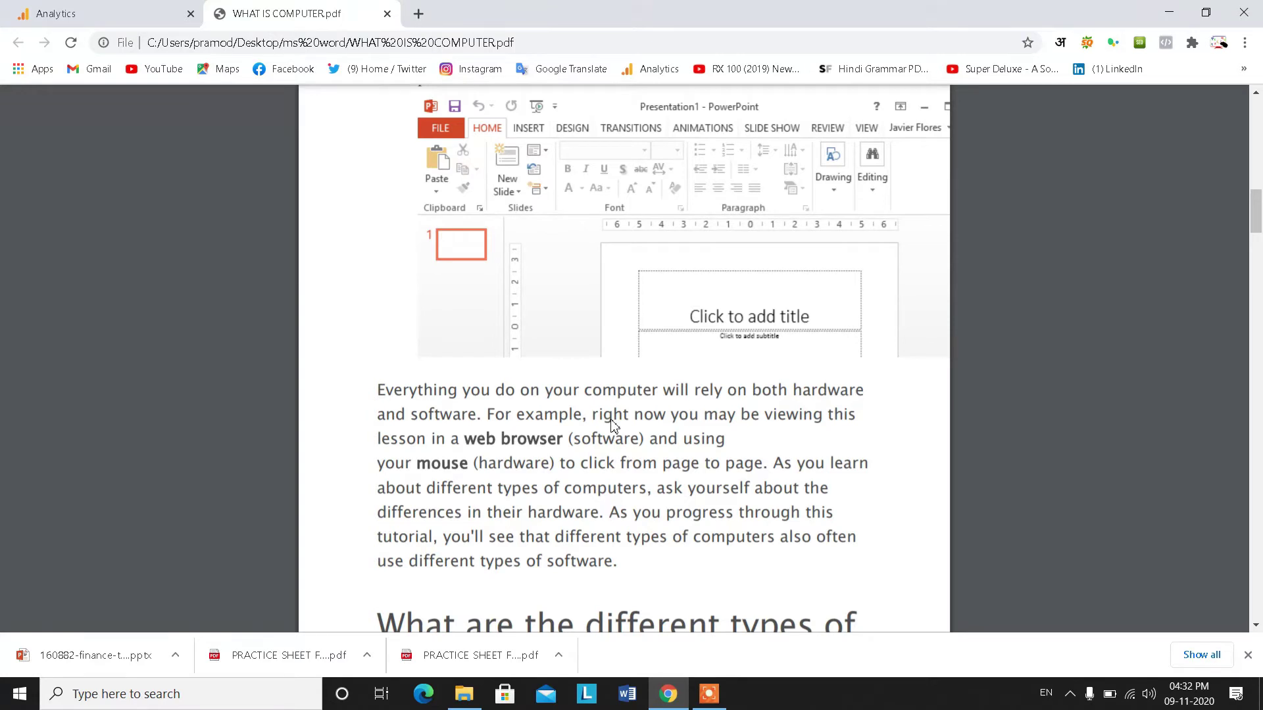
{"action": "scroll", "coordinate": [610, 424], "scroll_direction": "up", "scroll_amount": 9}
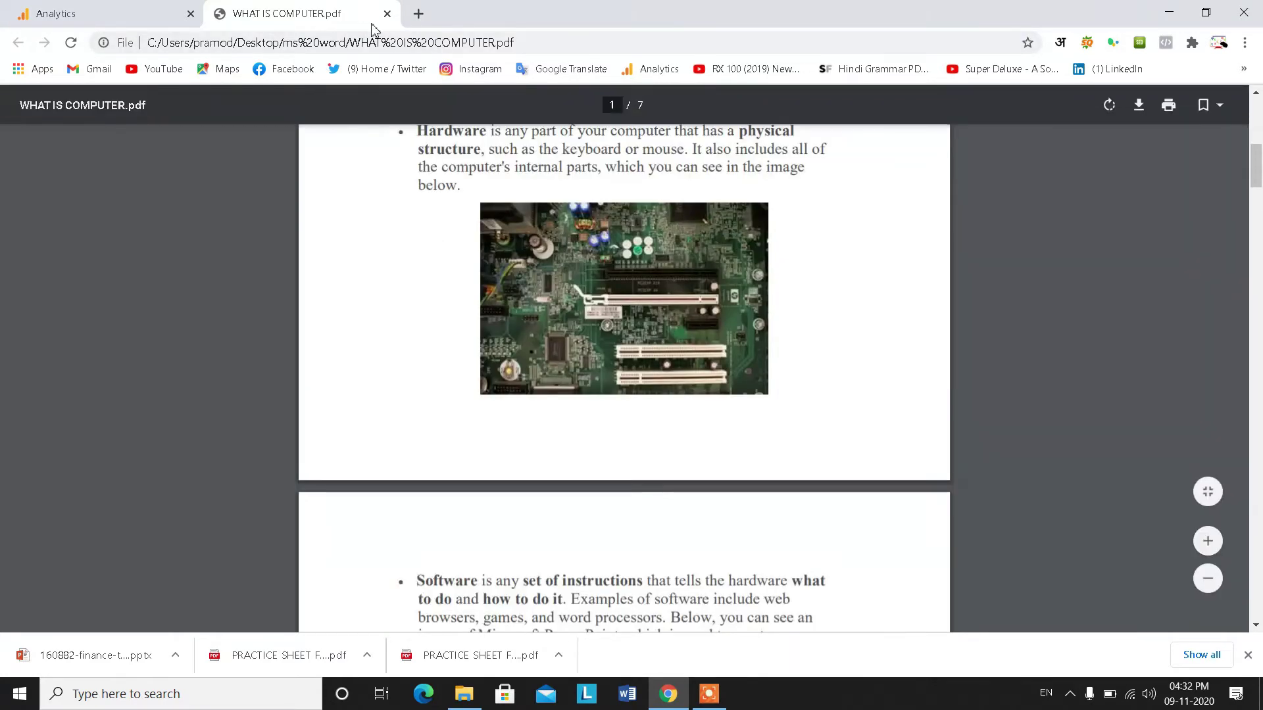
{"action": "left_click", "coordinate": [388, 14]}
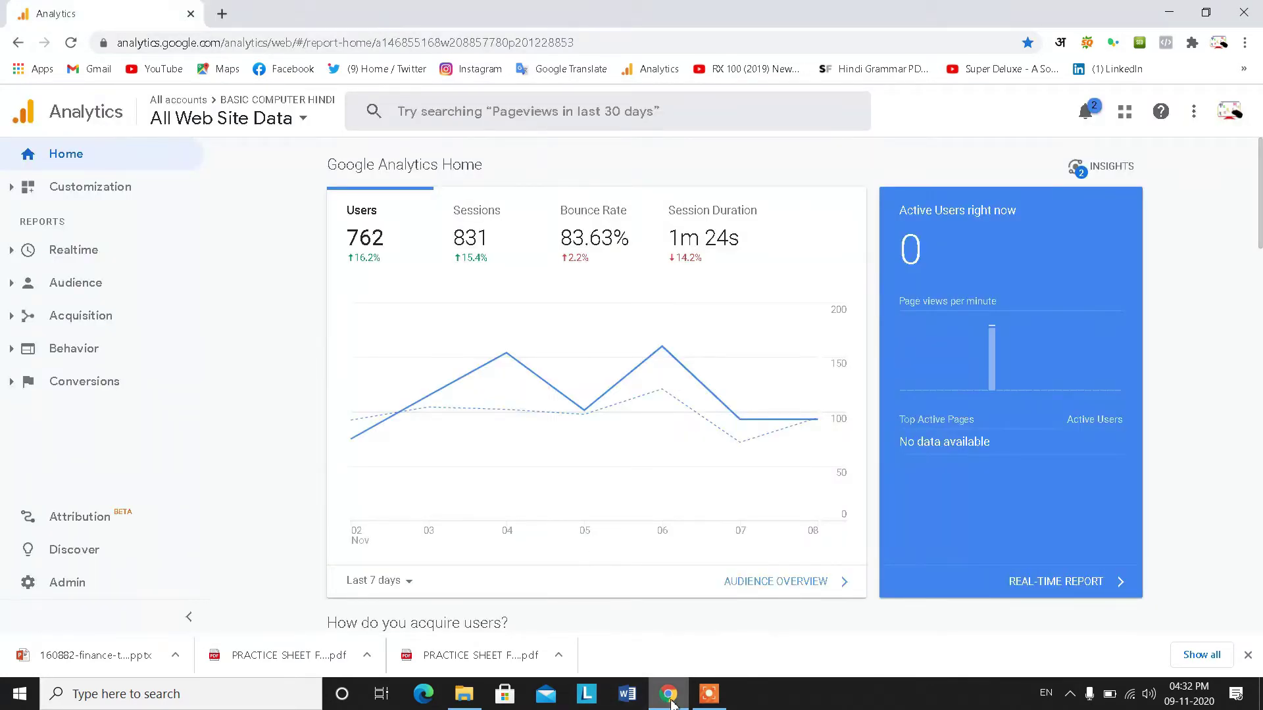
{"action": "left_click", "coordinate": [1169, 12]}
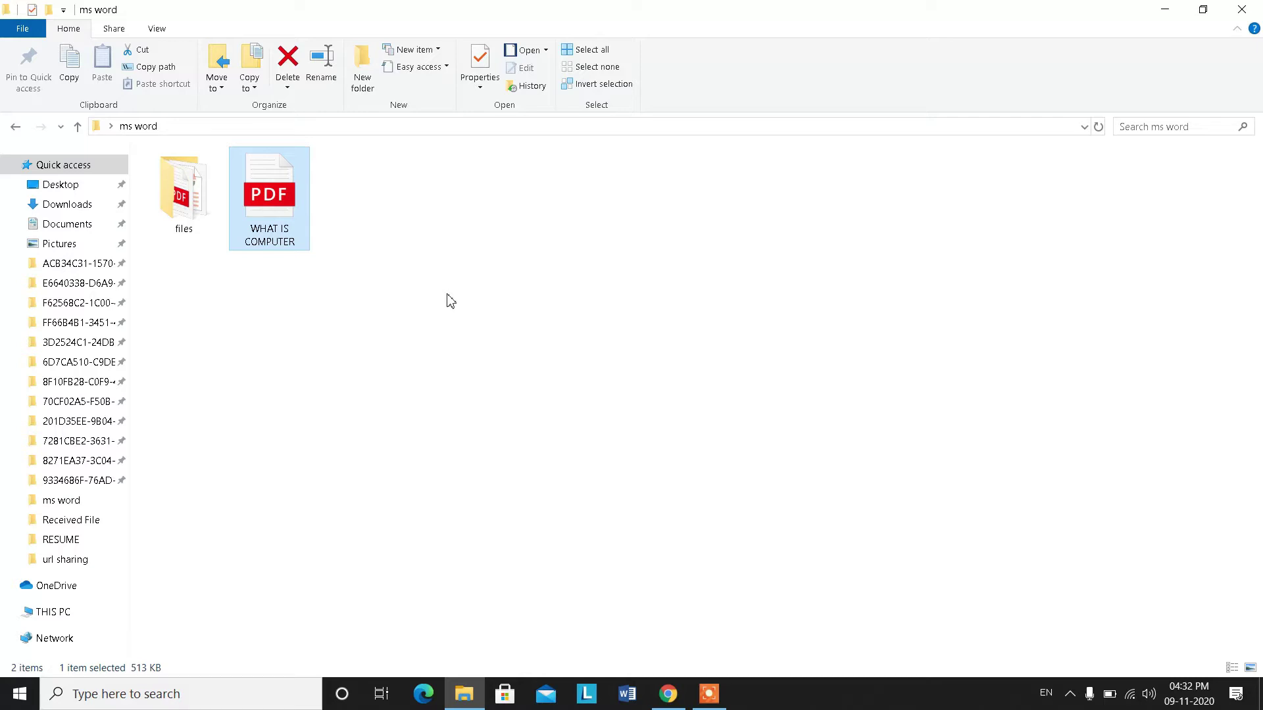
Open the WHAT IS COMPUTER PDF with Word 2016 through Open with > Choose another app
{"action": "left_click", "coordinate": [471, 313]}
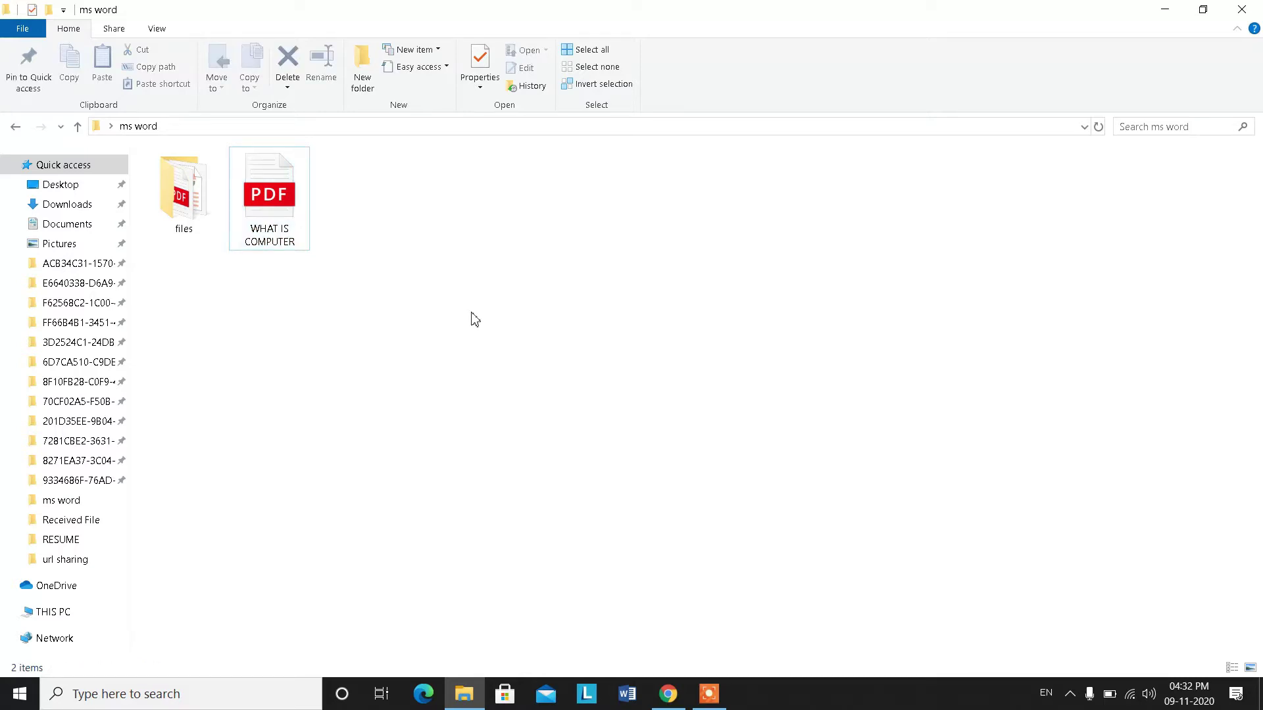
{"action": "left_click", "coordinate": [283, 203]}
{"action": "double_click", "coordinate": [330, 145]}
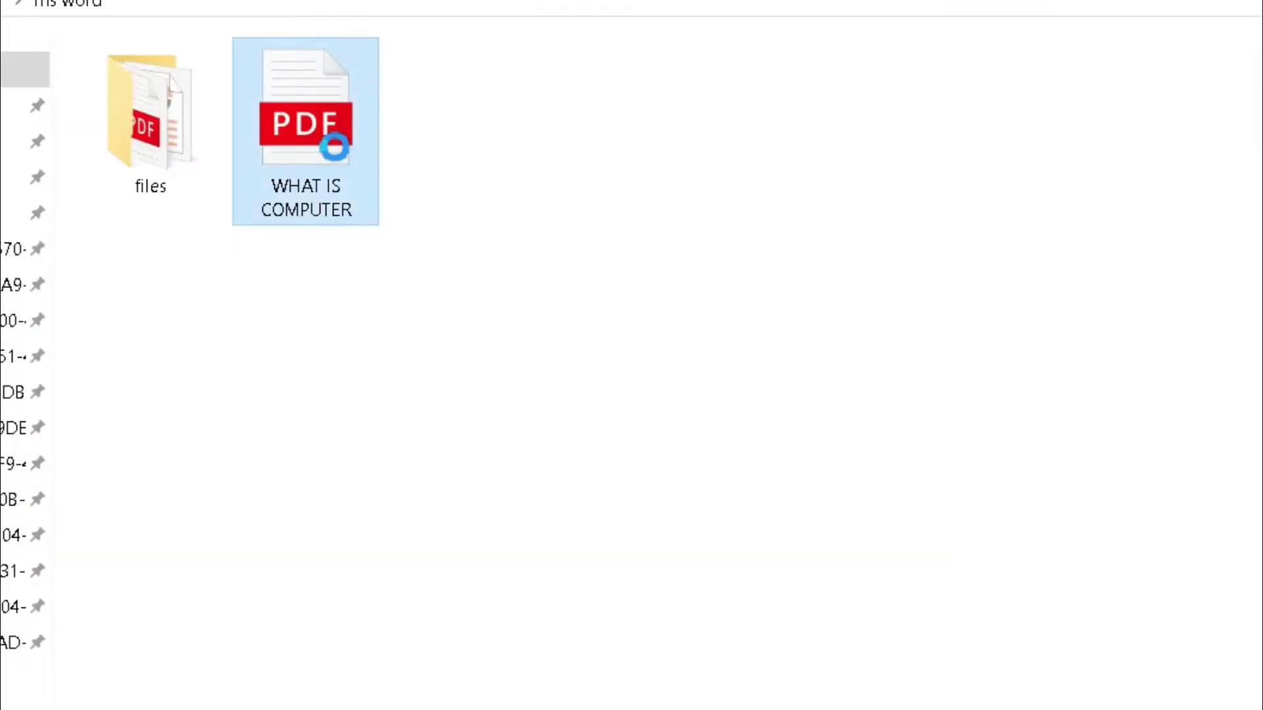
{"action": "right_click", "coordinate": [331, 145]}
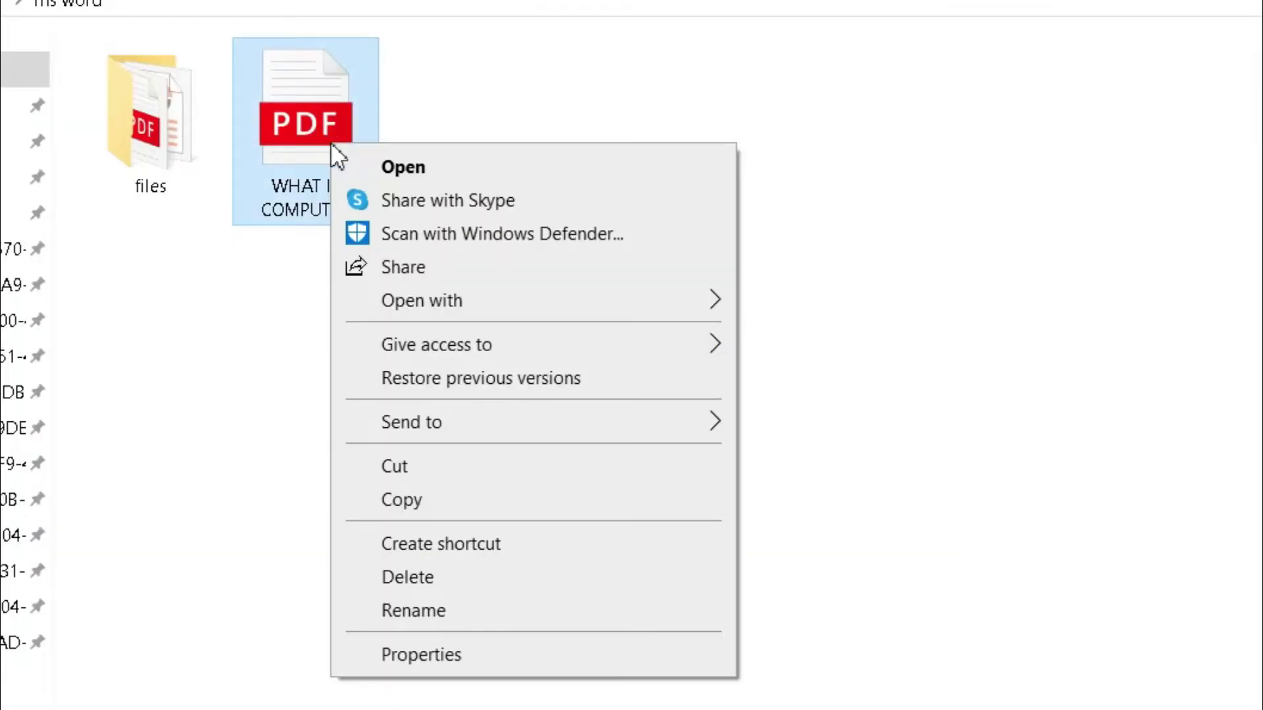
{"action": "mouse_move", "coordinate": [421, 300]}
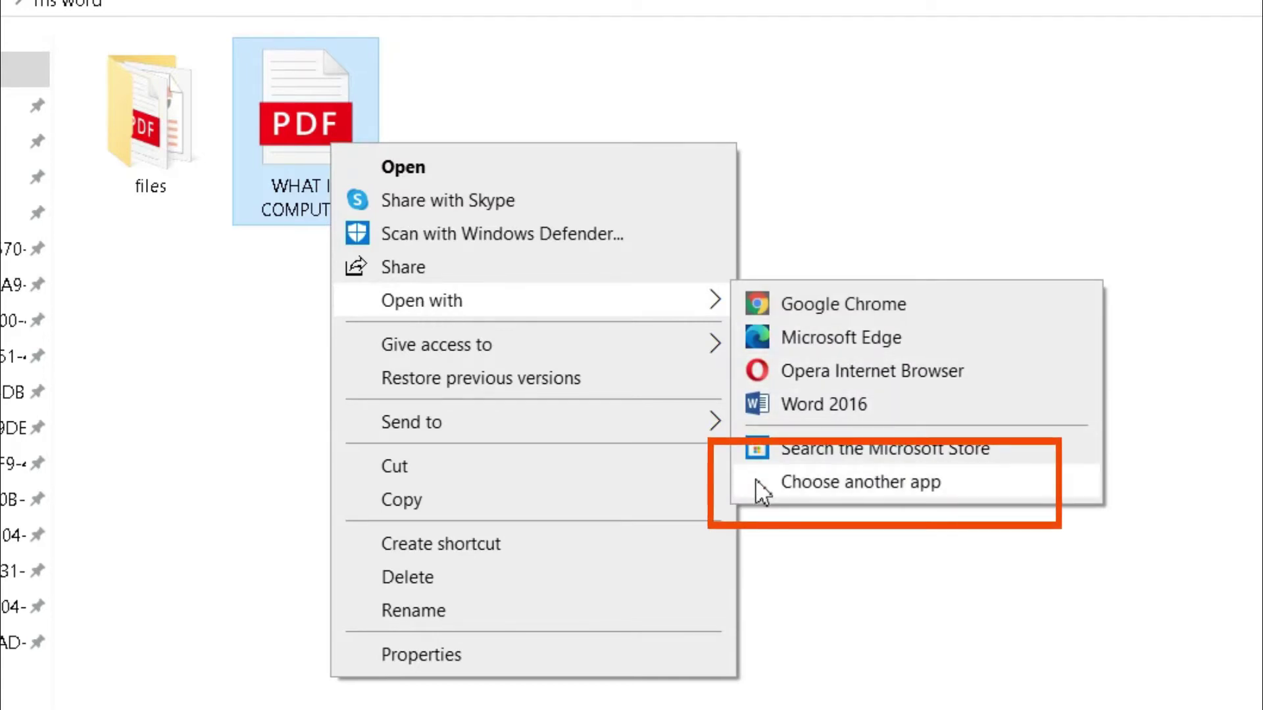
{"action": "left_click", "coordinate": [856, 495]}
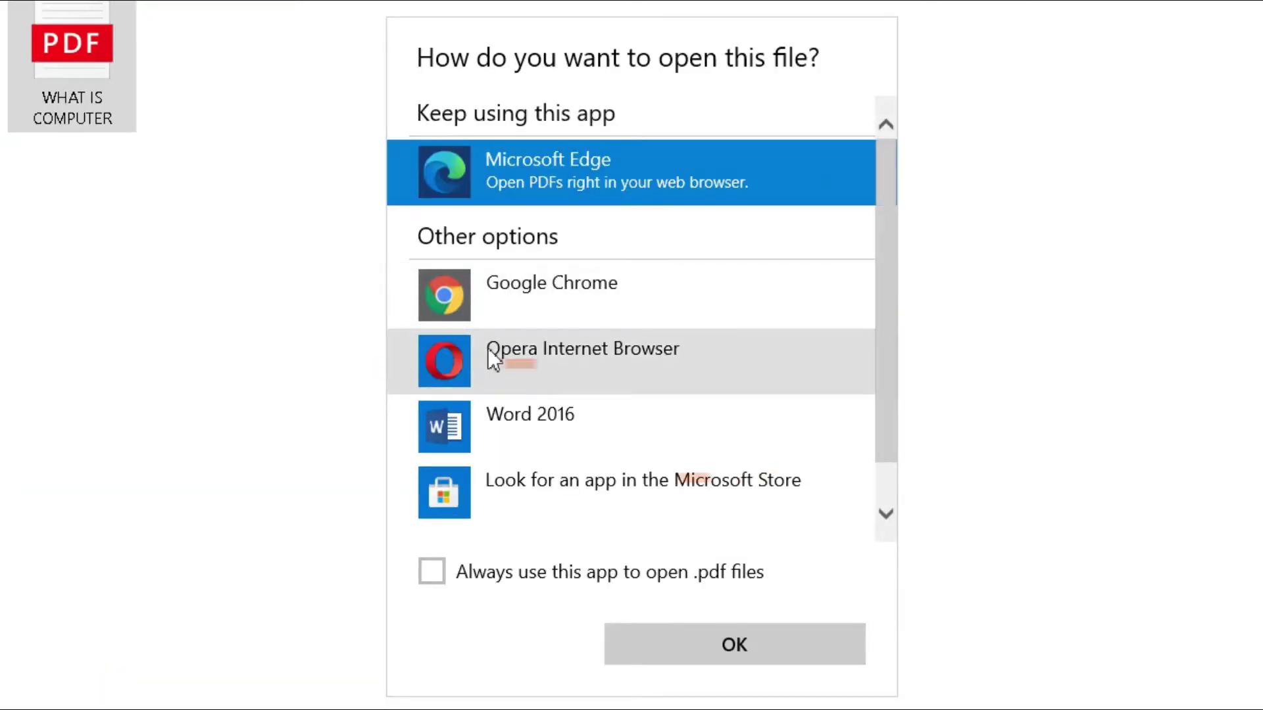
{"action": "left_click", "coordinate": [551, 427]}
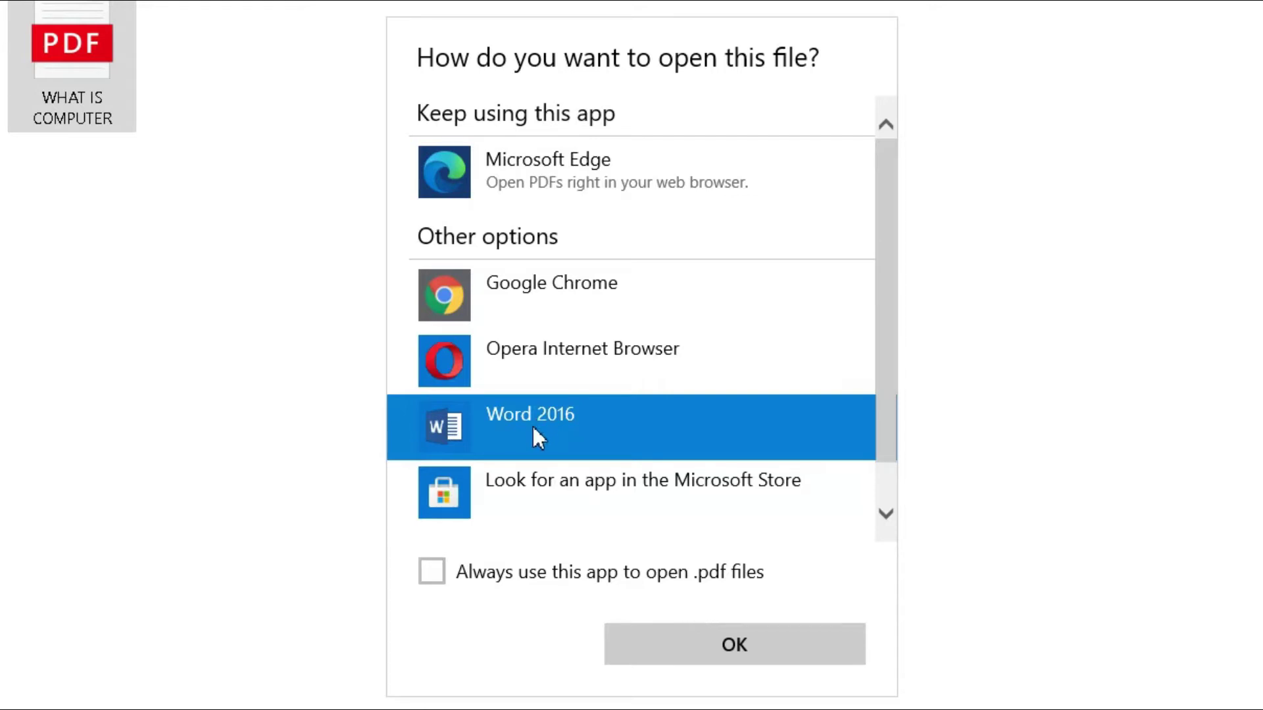
{"action": "left_click", "coordinate": [755, 653]}
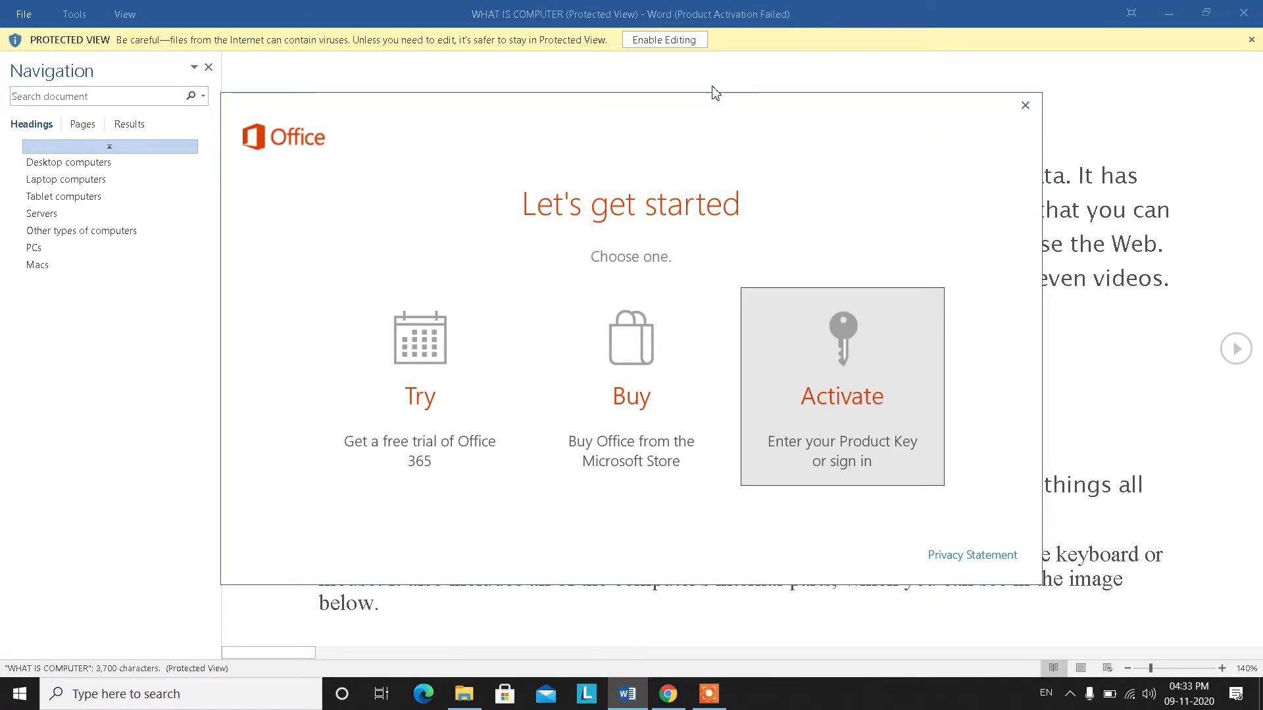
Dismiss the Let's get started and Activation Wizard prompts, then scroll down through the document
{"action": "left_click", "coordinate": [1021, 112]}
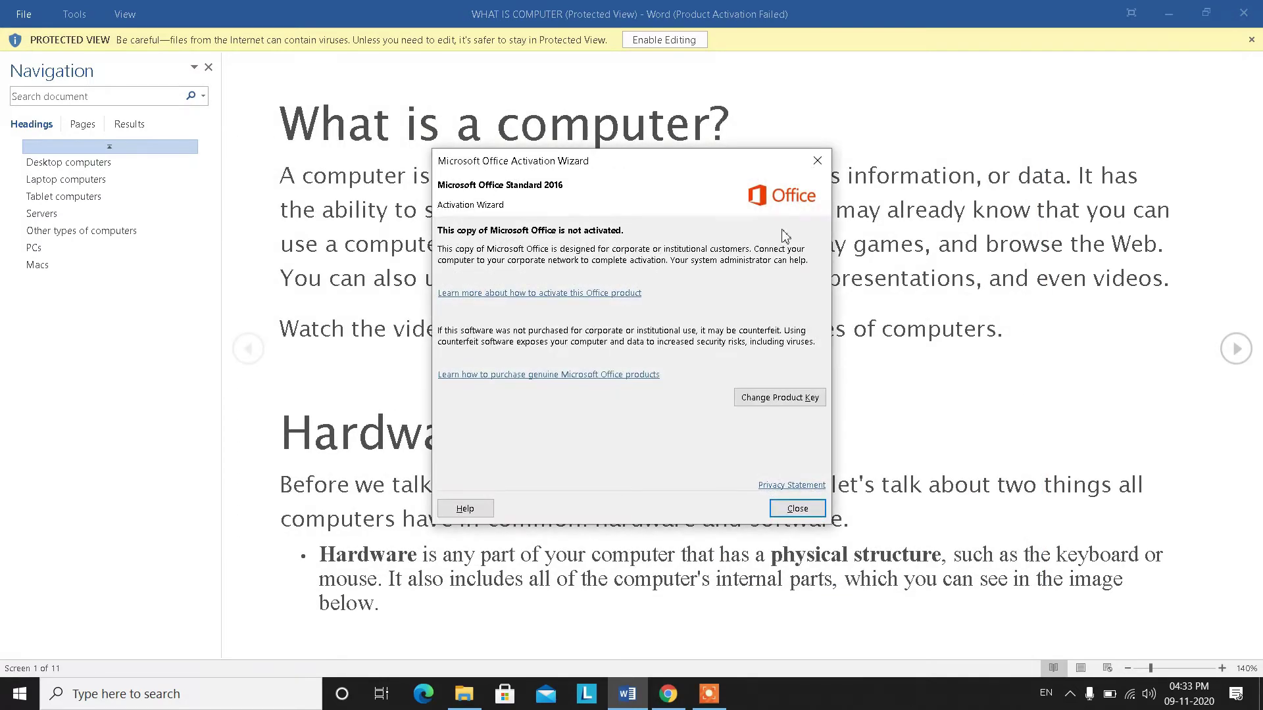
{"action": "left_click", "coordinate": [818, 161]}
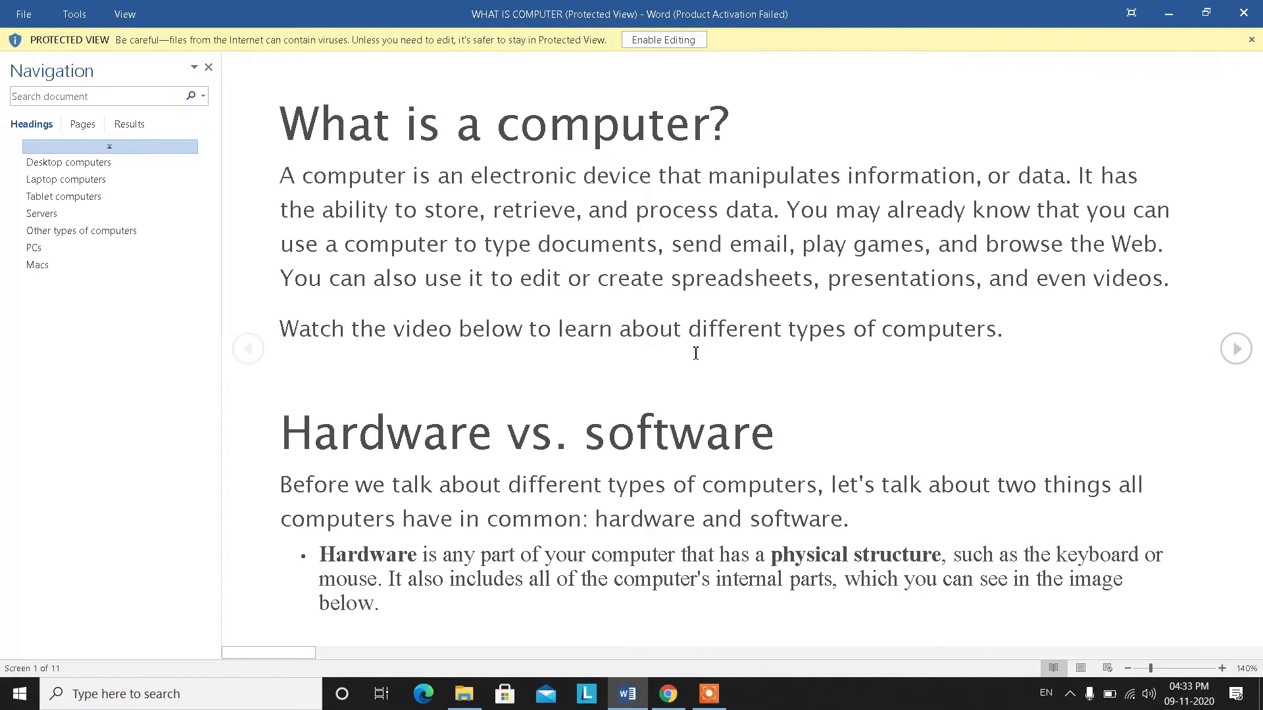
{"action": "scroll", "coordinate": [696, 353], "scroll_direction": "down", "scroll_amount": 1}
{"action": "scroll", "coordinate": [665, 349], "scroll_direction": "down", "scroll_amount": 1}
{"action": "scroll", "coordinate": [556, 278], "scroll_direction": "down", "scroll_amount": 1}
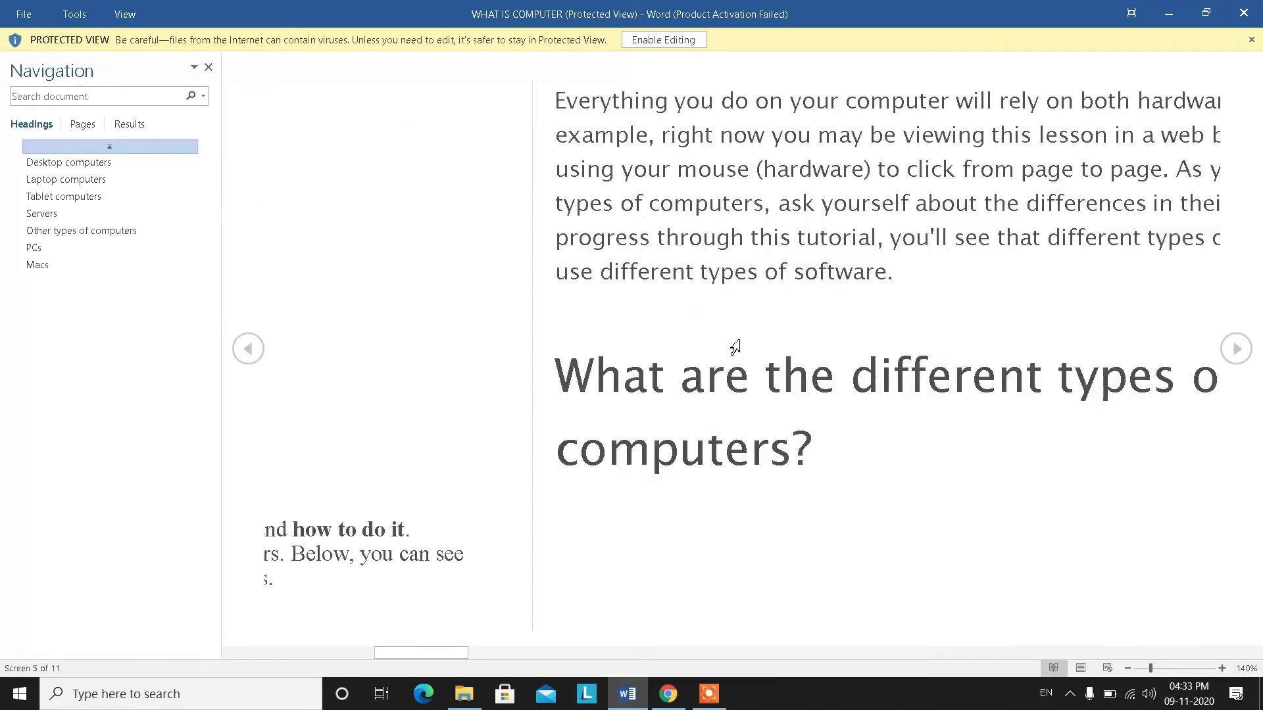
{"action": "scroll", "coordinate": [735, 347], "scroll_direction": "down", "scroll_amount": 1}
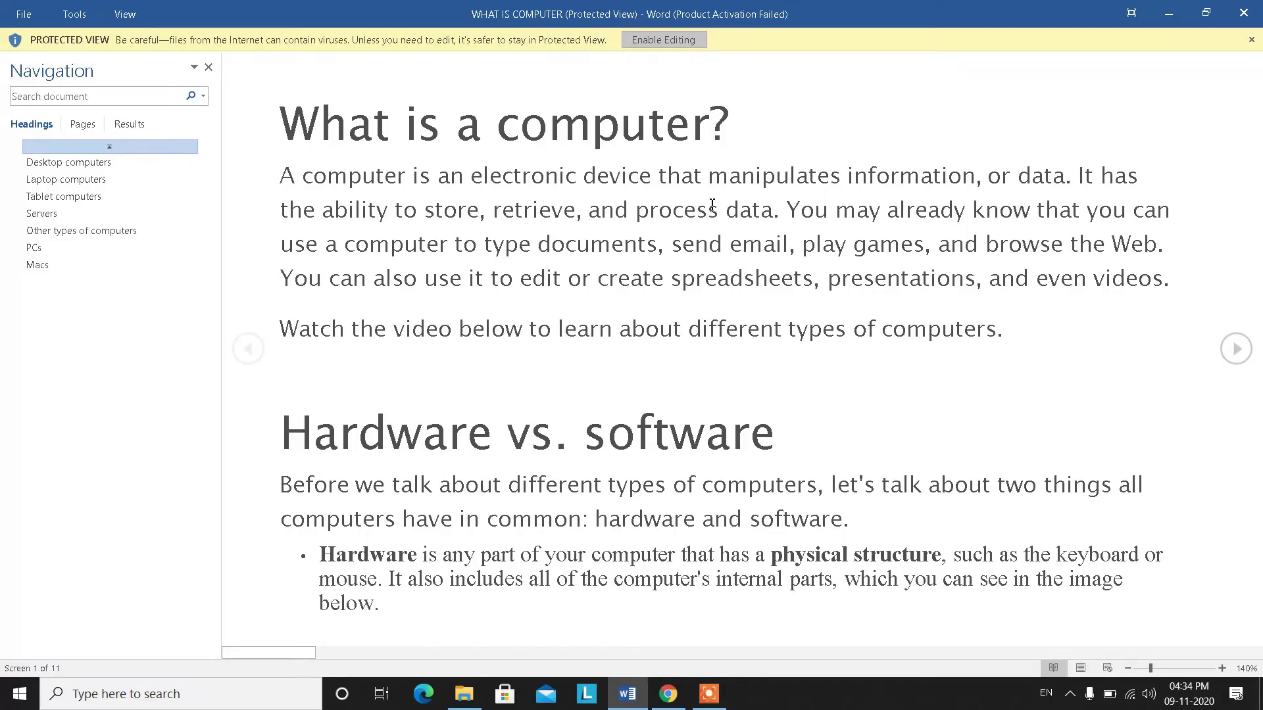
Enable editing so Word converts the PDF, then place the cursor in the opening paragraph
{"action": "left_click", "coordinate": [656, 39]}
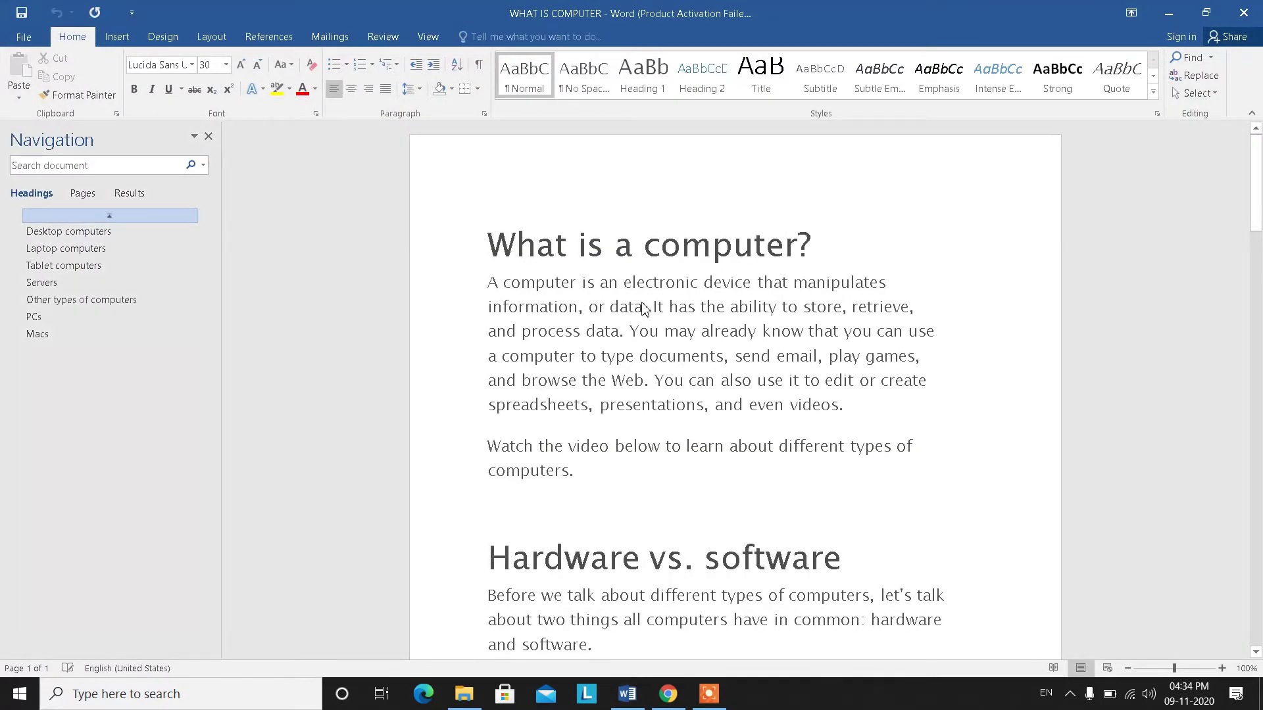
{"action": "left_click", "coordinate": [643, 306]}
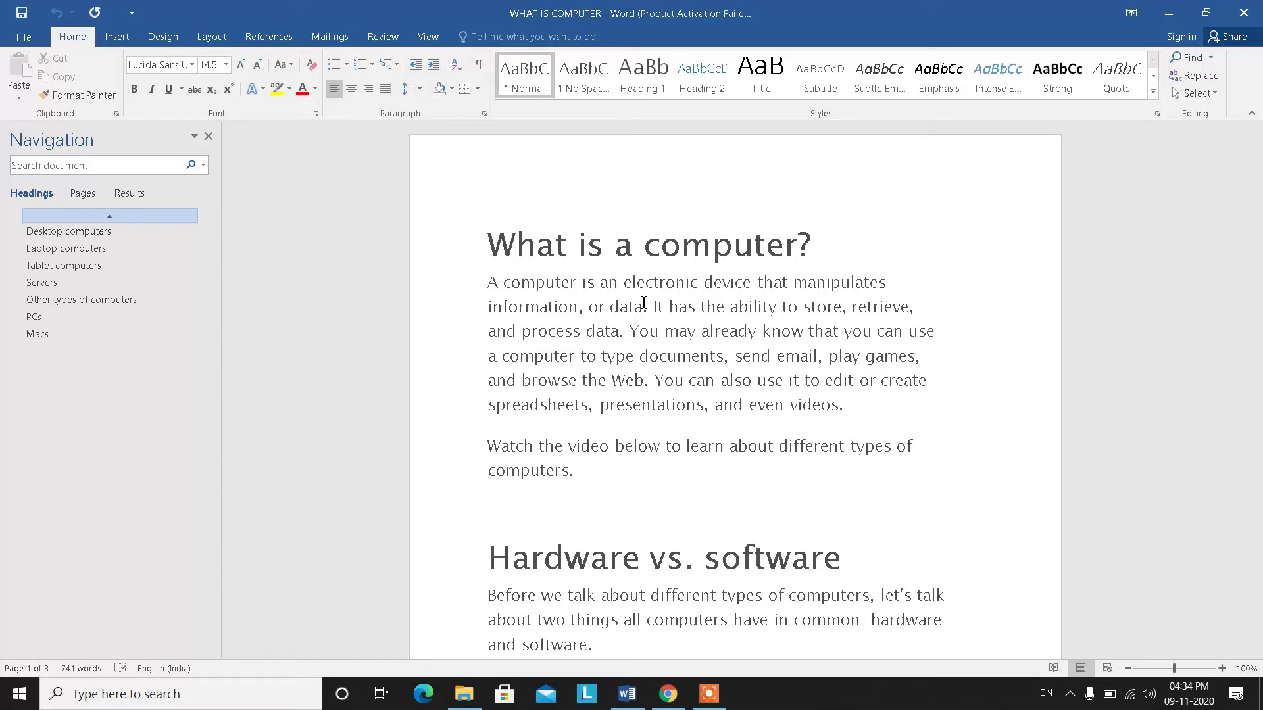
Close the Navigation pane and type 'tl;k' after 'videos.' in the text
{"action": "left_click", "coordinate": [209, 136]}
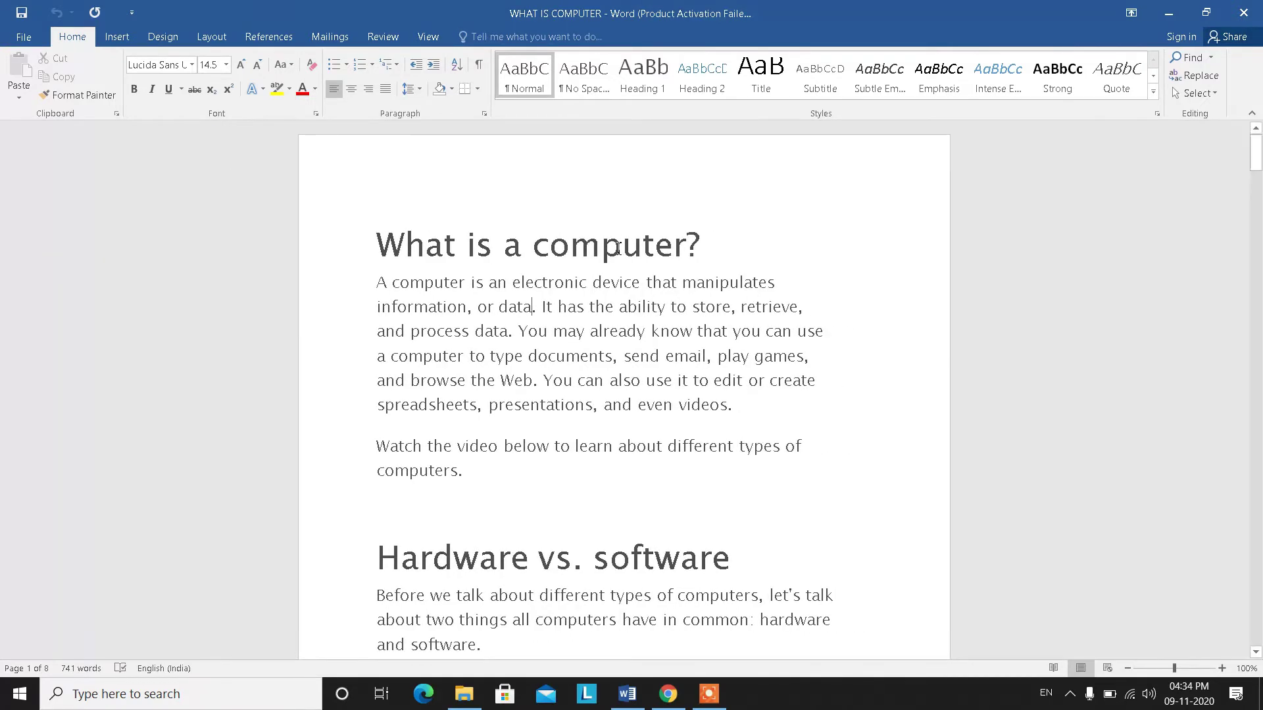
{"action": "scroll", "coordinate": [460, 270], "scroll_direction": "down", "scroll_amount": 2}
{"action": "scroll", "coordinate": [517, 290], "scroll_direction": "up", "scroll_amount": 2}
{"action": "left_click", "coordinate": [748, 408]}
{"action": "type", "text": "tl;k"}
Make the 'What is a computer?' heading red, 18 pt, in Arial Black
{"action": "left_click_drag", "start_coordinate": [440, 235], "coordinate": [350, 241]}
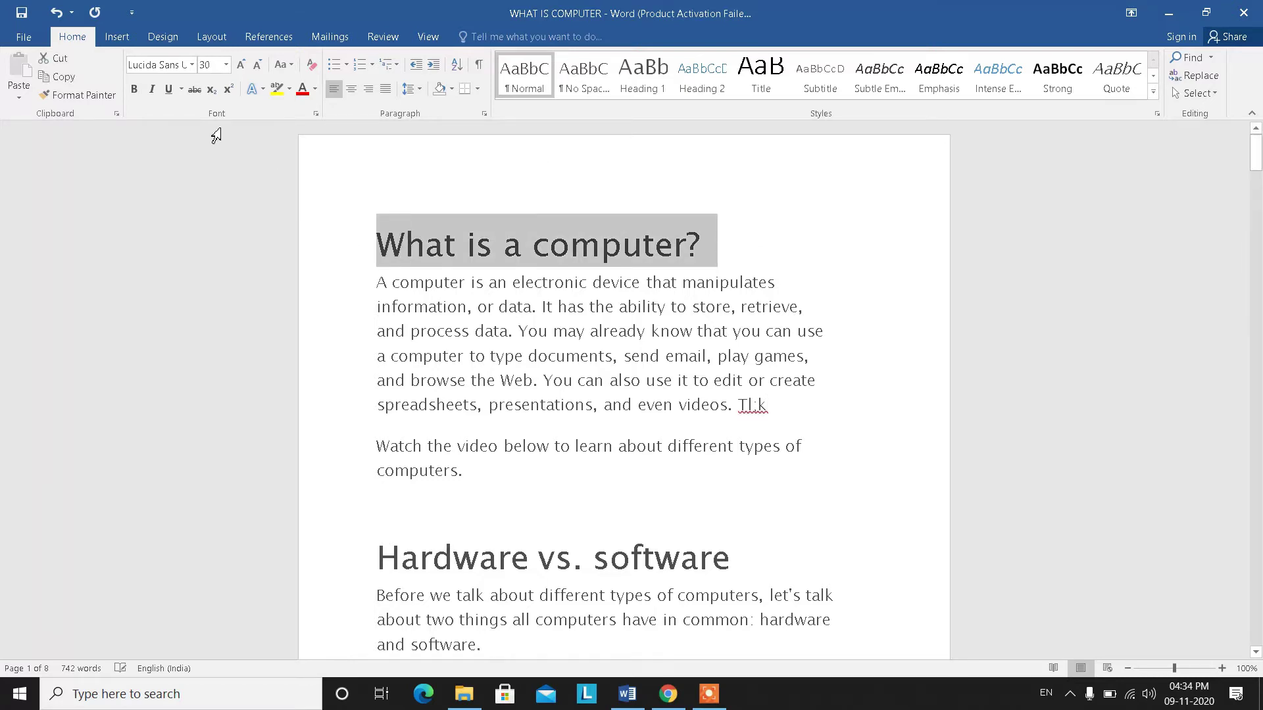
{"action": "left_click", "coordinate": [302, 89]}
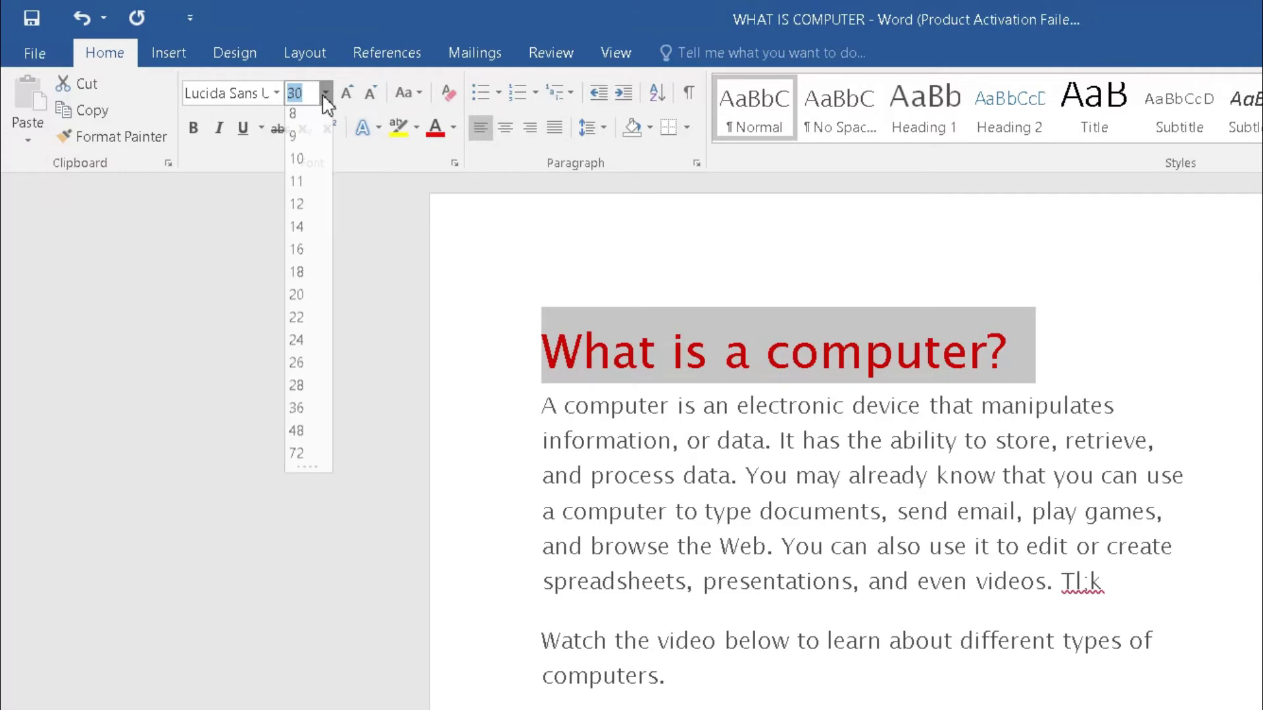
{"action": "left_click", "coordinate": [324, 93]}
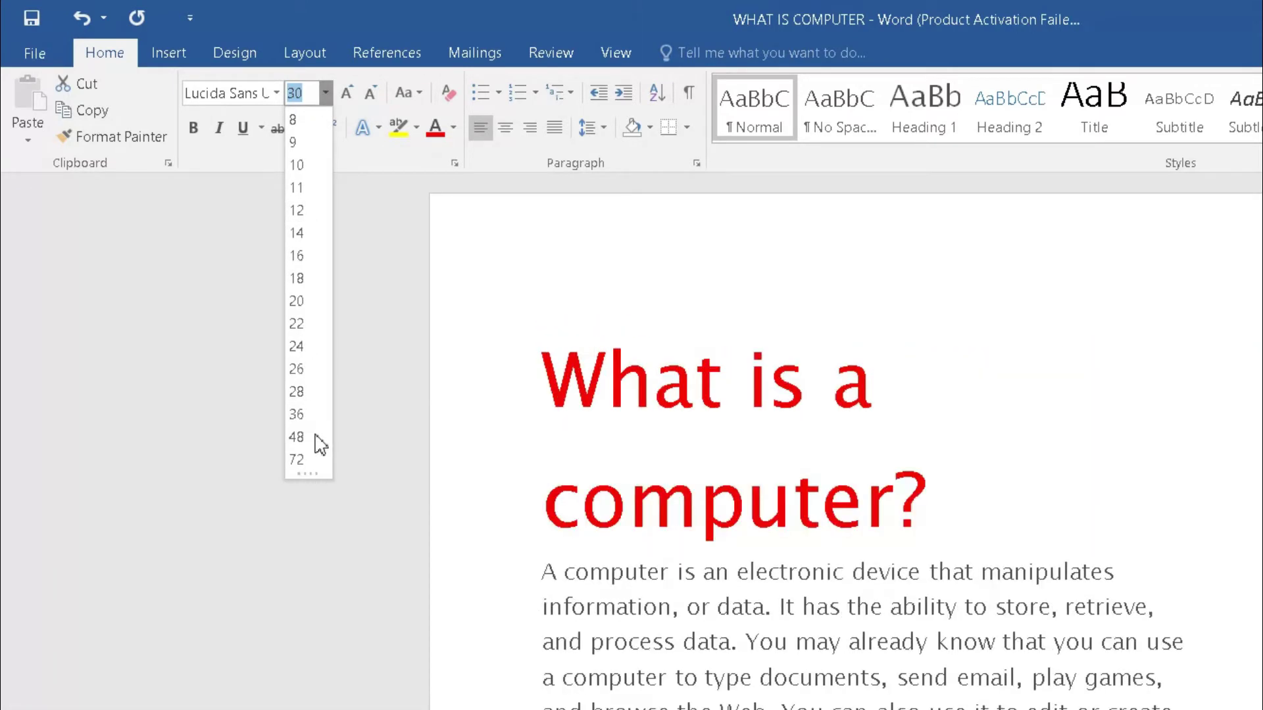
{"action": "left_click", "coordinate": [303, 281]}
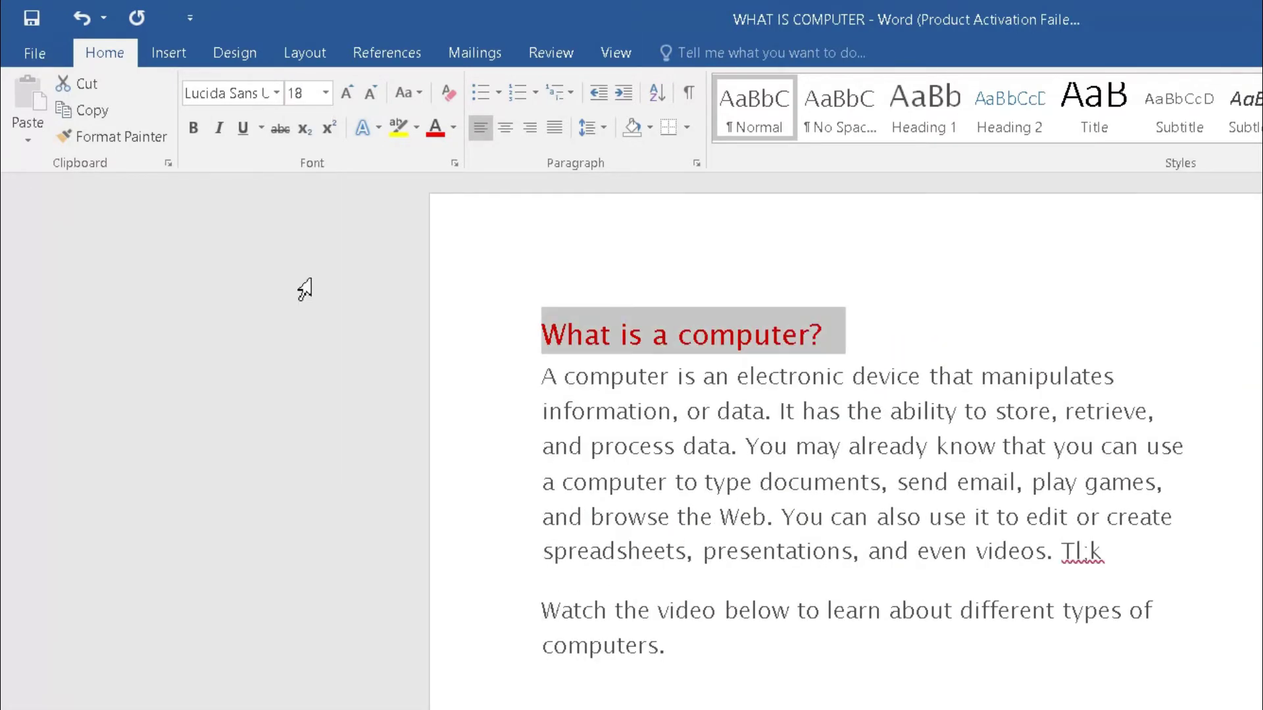
{"action": "left_click", "coordinate": [277, 92]}
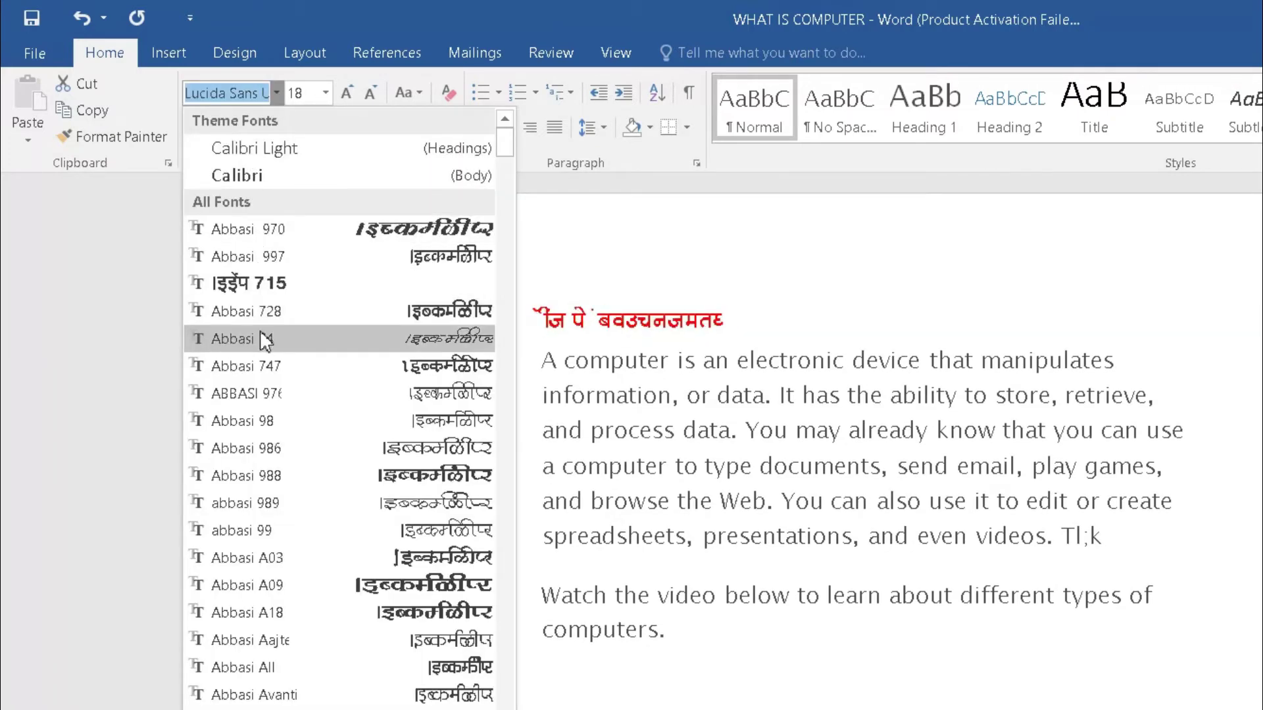
{"action": "scroll", "coordinate": [262, 468], "scroll_direction": "down", "scroll_amount": 1}
{"action": "scroll", "coordinate": [262, 473], "scroll_direction": "down", "scroll_amount": 7}
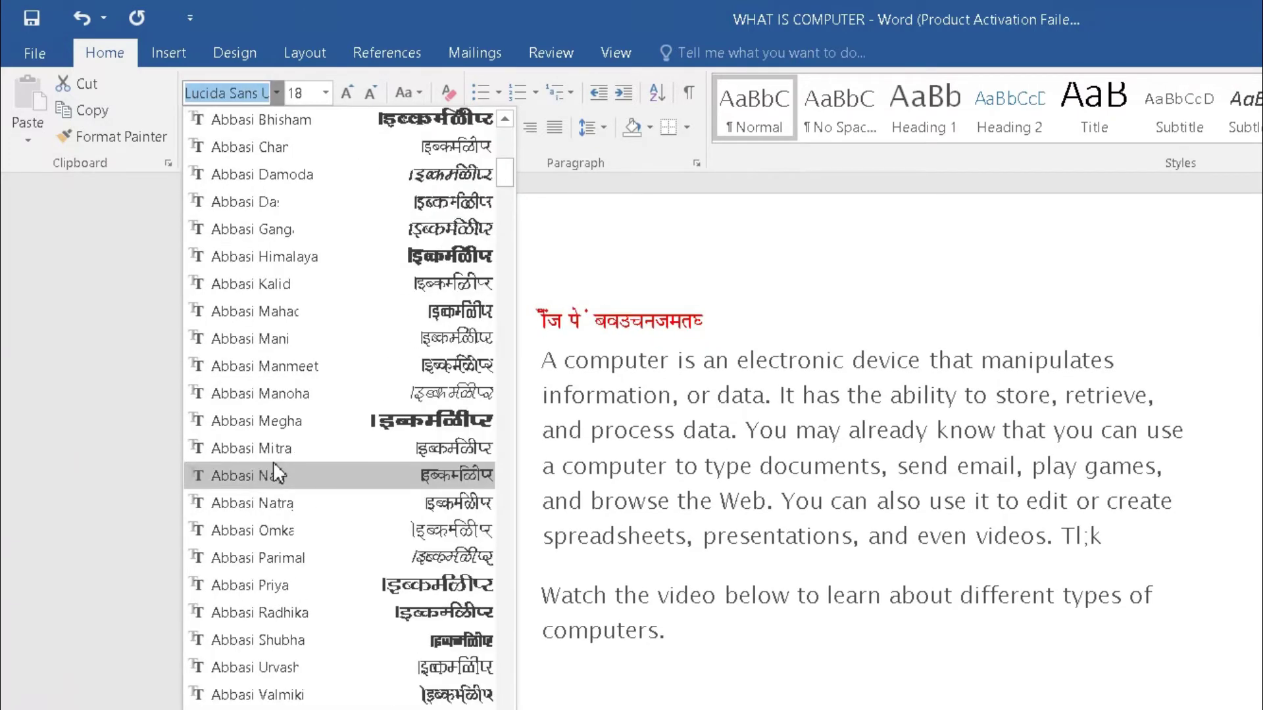
{"action": "scroll", "coordinate": [273, 467], "scroll_direction": "down", "scroll_amount": 5}
{"action": "scroll", "coordinate": [273, 456], "scroll_direction": "down", "scroll_amount": 3}
{"action": "left_click", "coordinate": [286, 409]}
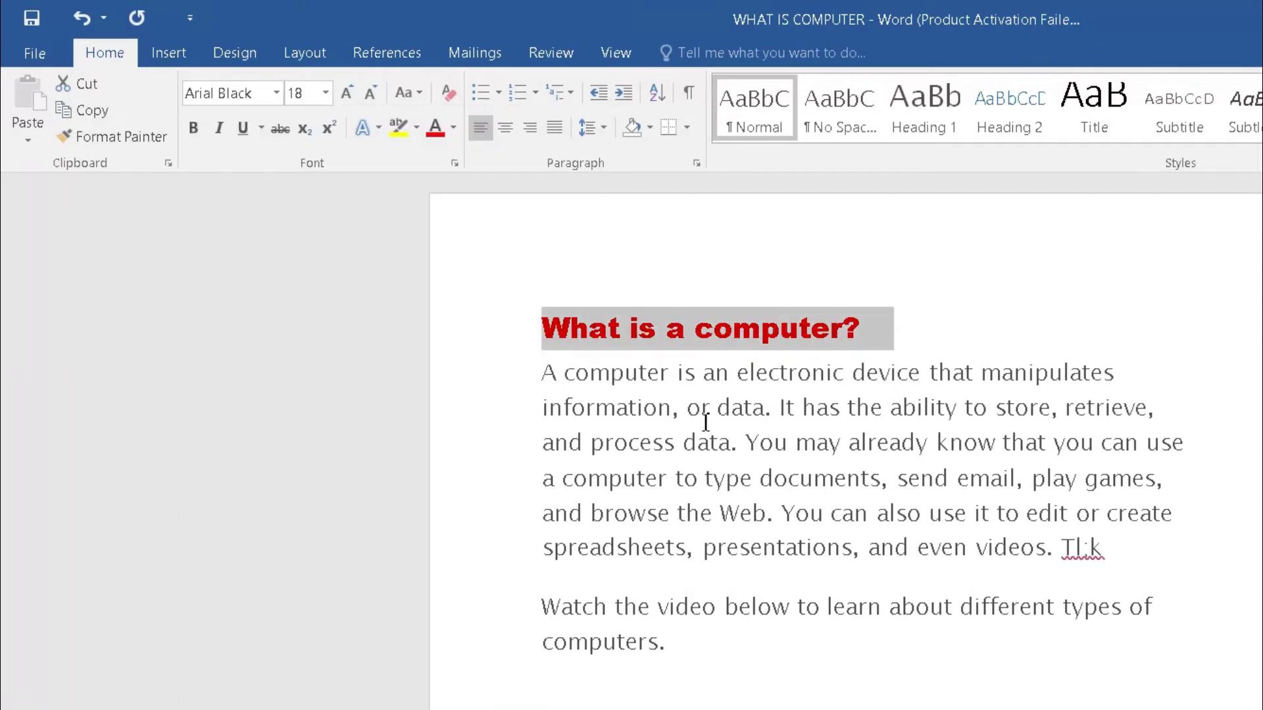
Bold the opening phrase 'A computer … information'
{"action": "left_click", "coordinate": [716, 419]}
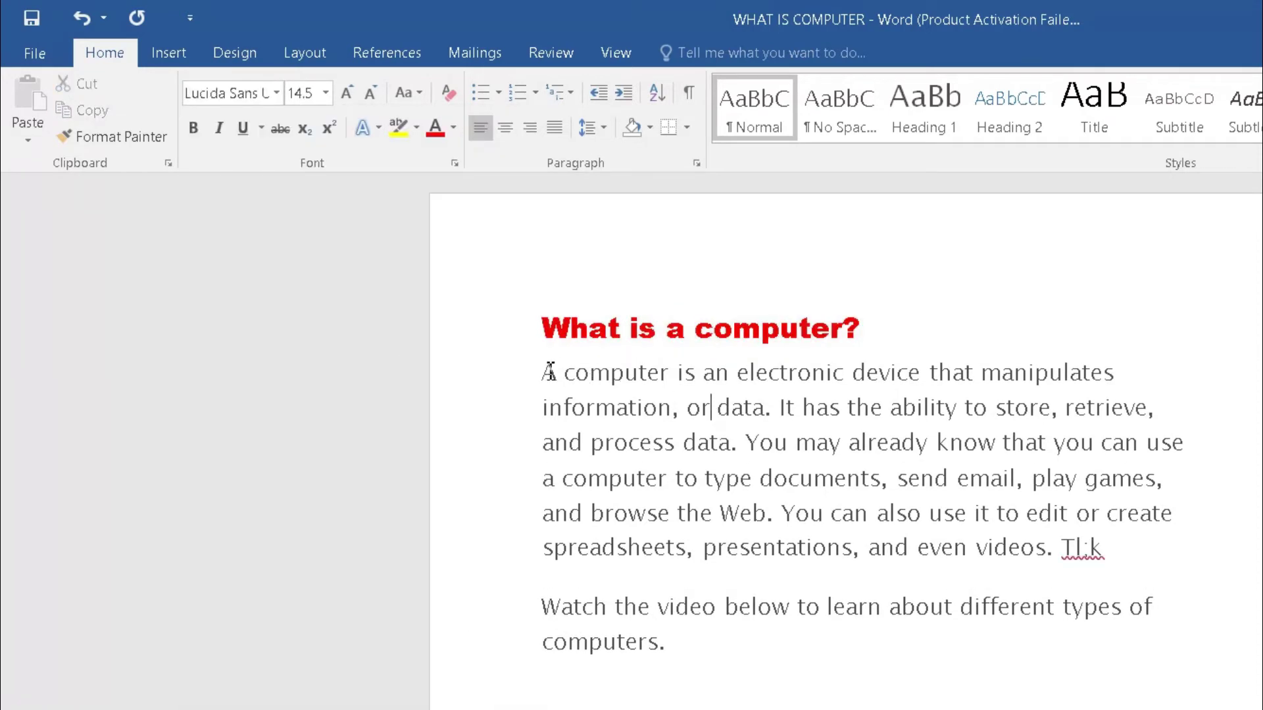
{"action": "left_click_drag", "start_coordinate": [549, 371], "coordinate": [615, 412]}
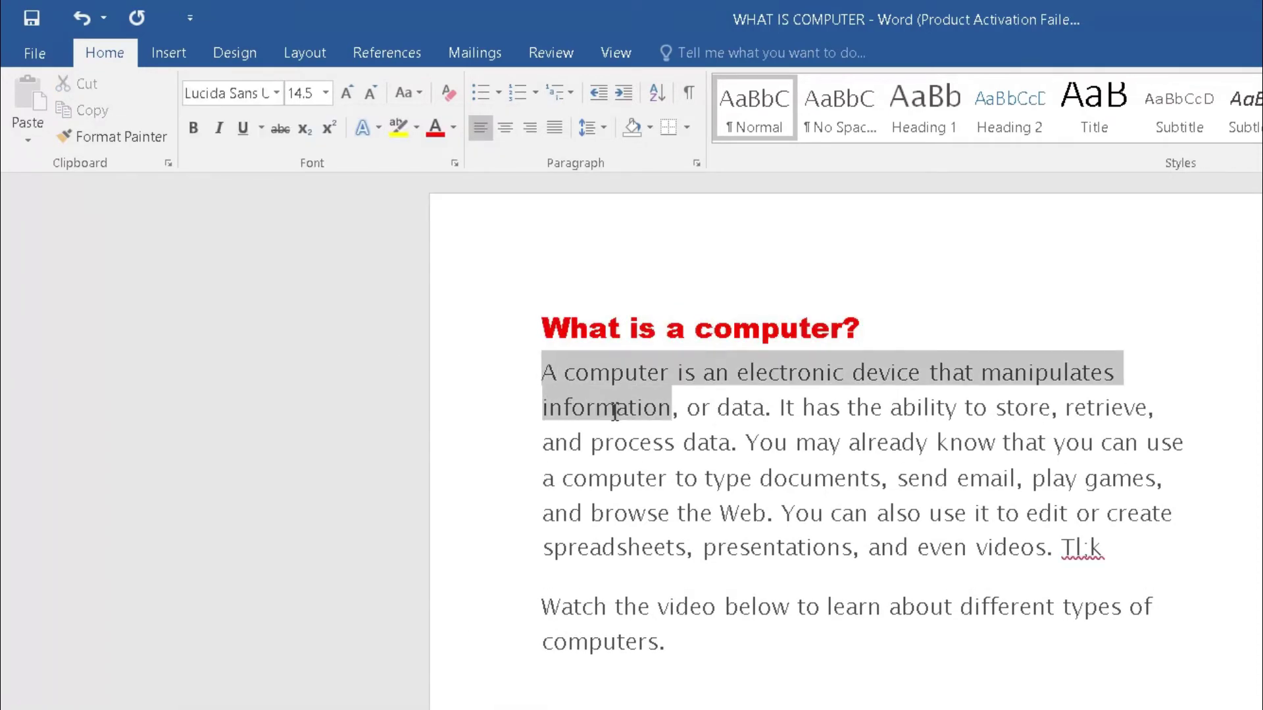
{"action": "left_click", "coordinate": [194, 129]}
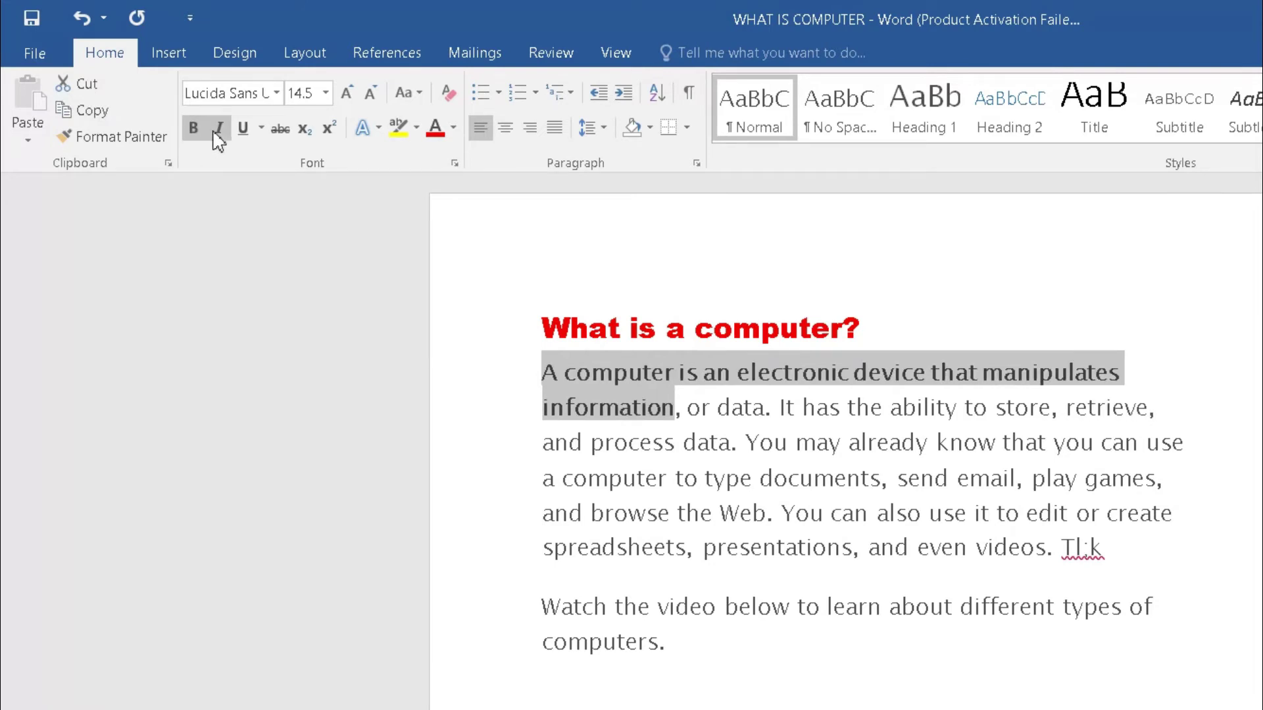
Italicize the opening phrase and right-align the first paragraph after trying Justify, Center and Left
{"action": "left_click", "coordinate": [219, 128]}
{"action": "left_click_drag", "start_coordinate": [728, 406], "coordinate": [763, 407]}
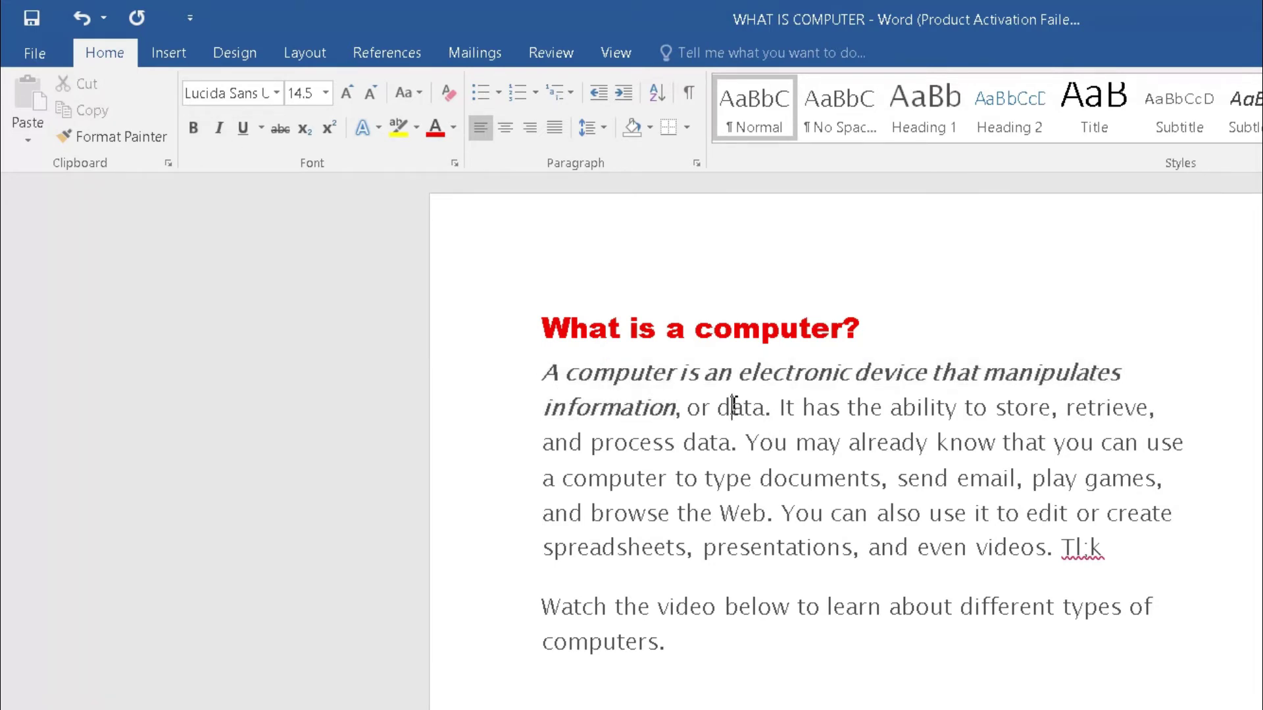
{"action": "left_click", "coordinate": [600, 369]}
{"action": "left_click_drag", "start_coordinate": [543, 372], "coordinate": [1144, 442]}
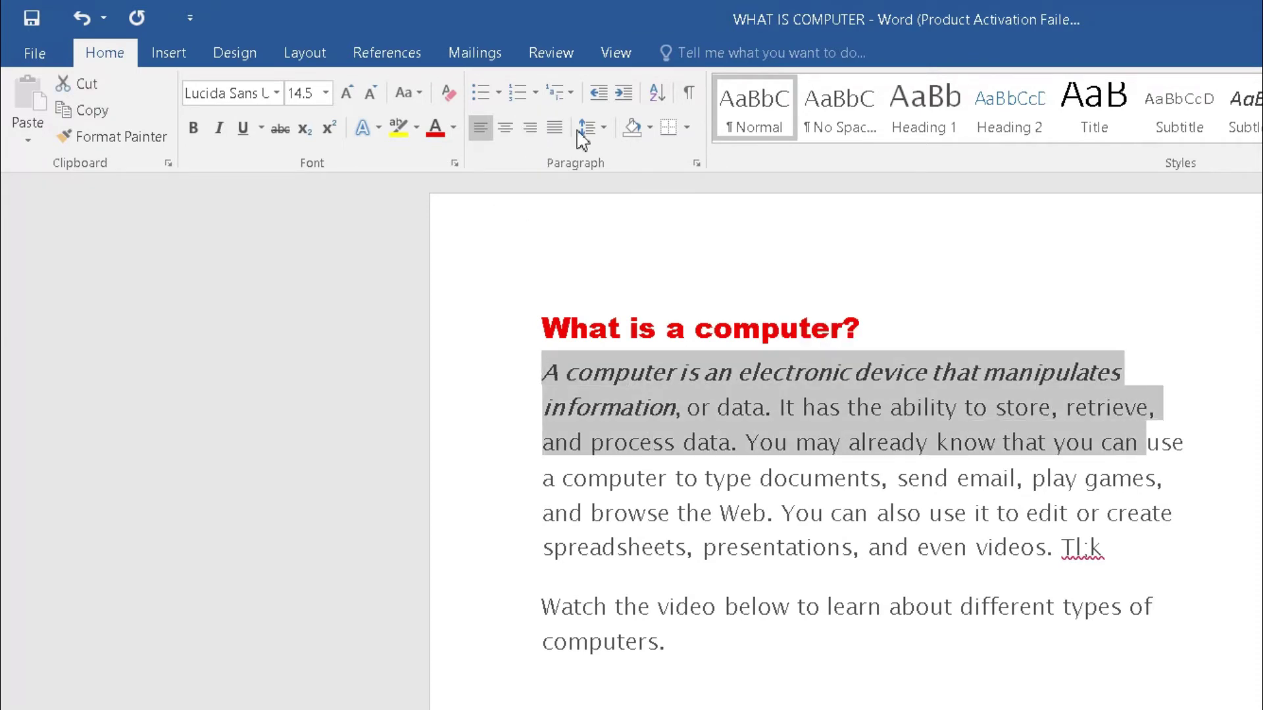
{"action": "left_click", "coordinate": [555, 127]}
{"action": "left_click", "coordinate": [505, 131]}
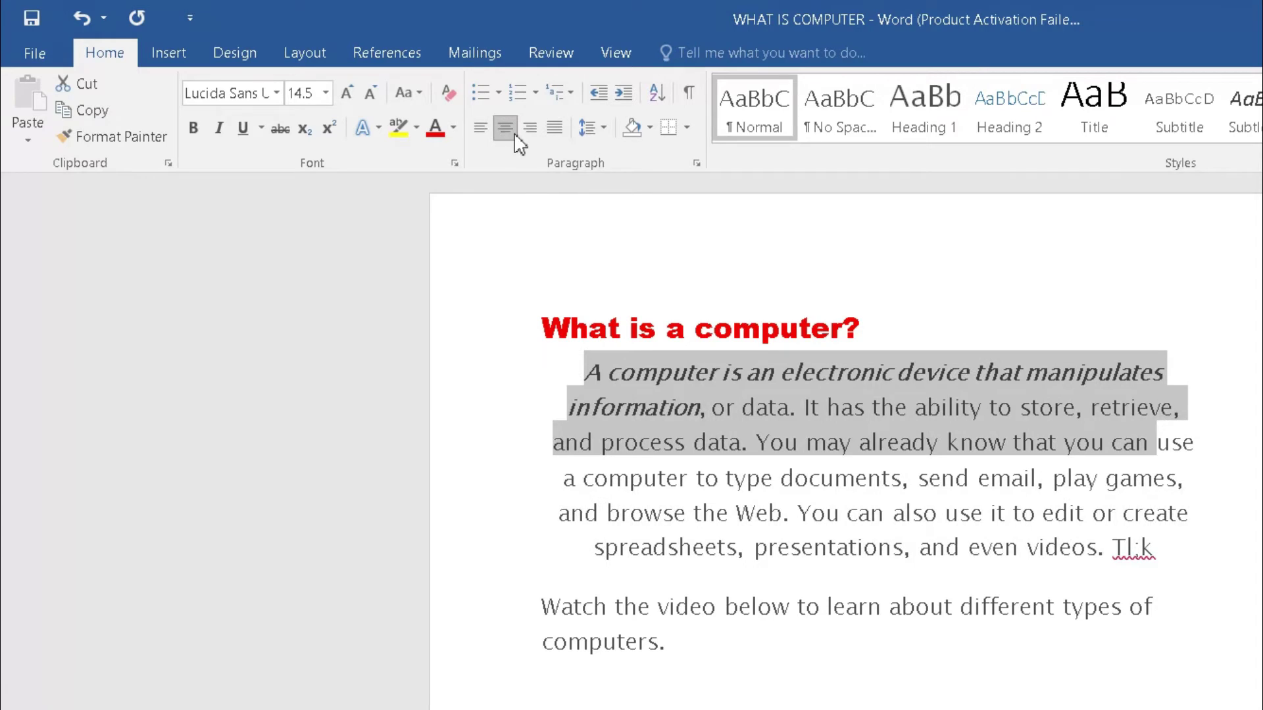
{"action": "left_click", "coordinate": [506, 130]}
{"action": "left_click", "coordinate": [530, 129]}
Turn the 'Before we talk' paragraph under Hardware vs. software into a bullet item
{"action": "left_click", "coordinate": [737, 549]}
{"action": "scroll", "coordinate": [736, 549], "scroll_direction": "down", "scroll_amount": 3}
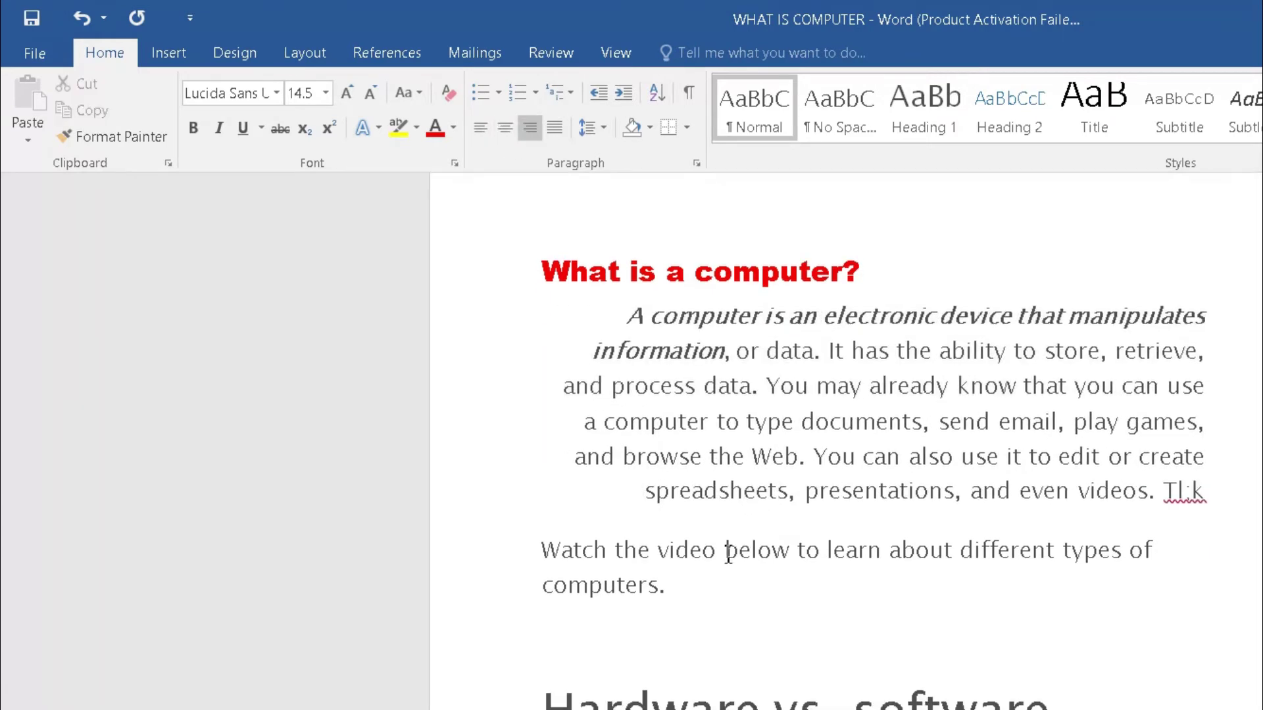
{"action": "scroll", "coordinate": [494, 476], "scroll_direction": "down", "scroll_amount": 2}
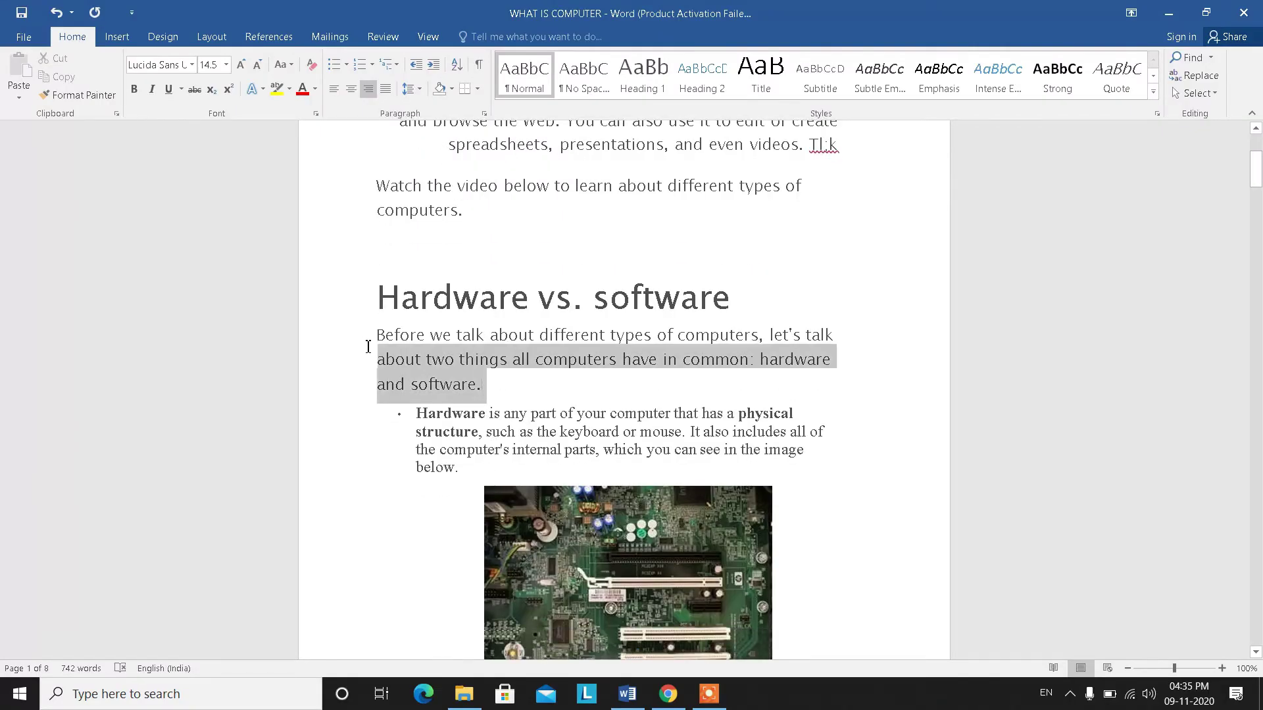
{"action": "left_click_drag", "start_coordinate": [487, 388], "coordinate": [376, 334]}
{"action": "left_click", "coordinate": [333, 64]}
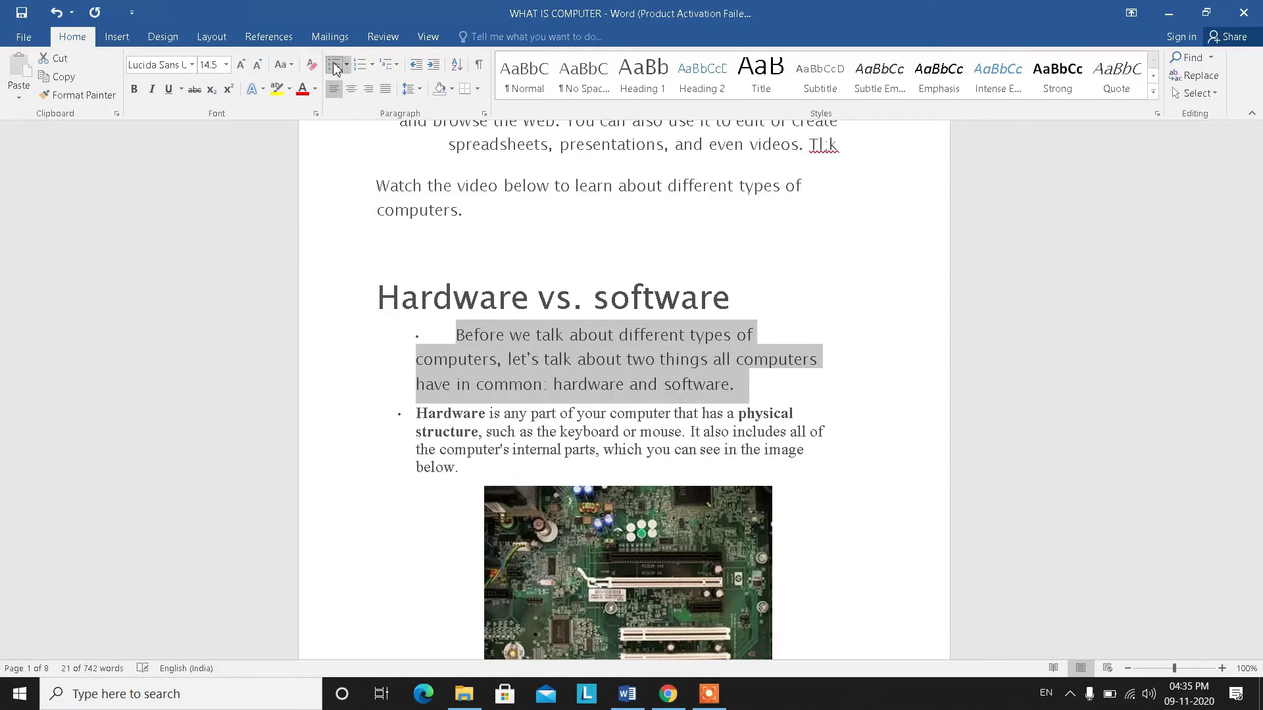
{"action": "left_click", "coordinate": [346, 324]}
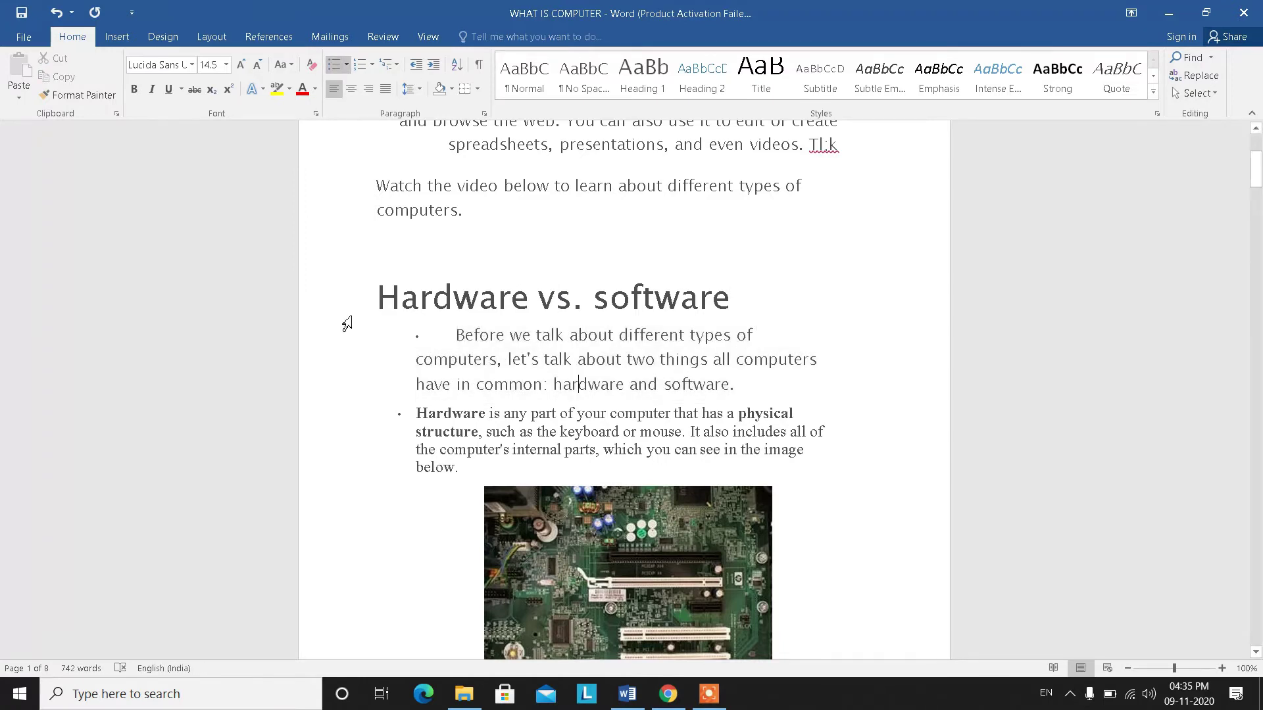
{"action": "scroll", "coordinate": [347, 323], "scroll_direction": "up", "scroll_amount": 2}
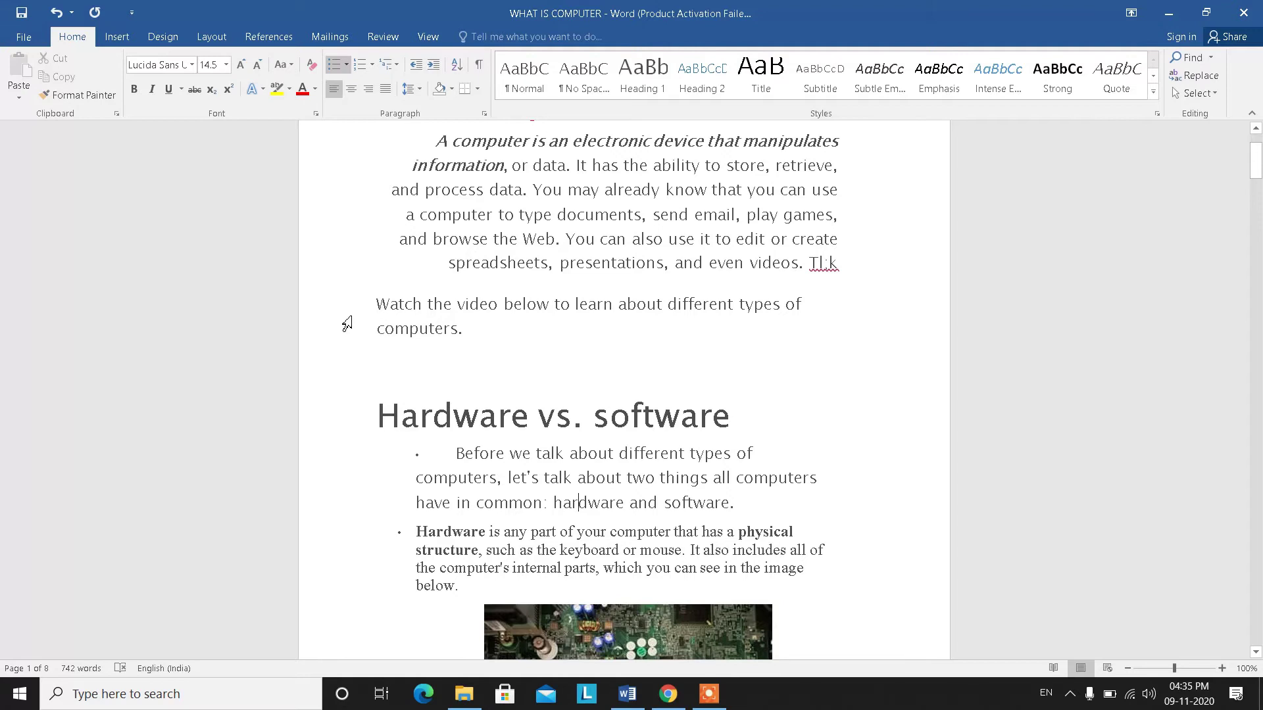
{"action": "scroll", "coordinate": [347, 324], "scroll_direction": "up", "scroll_amount": 1}
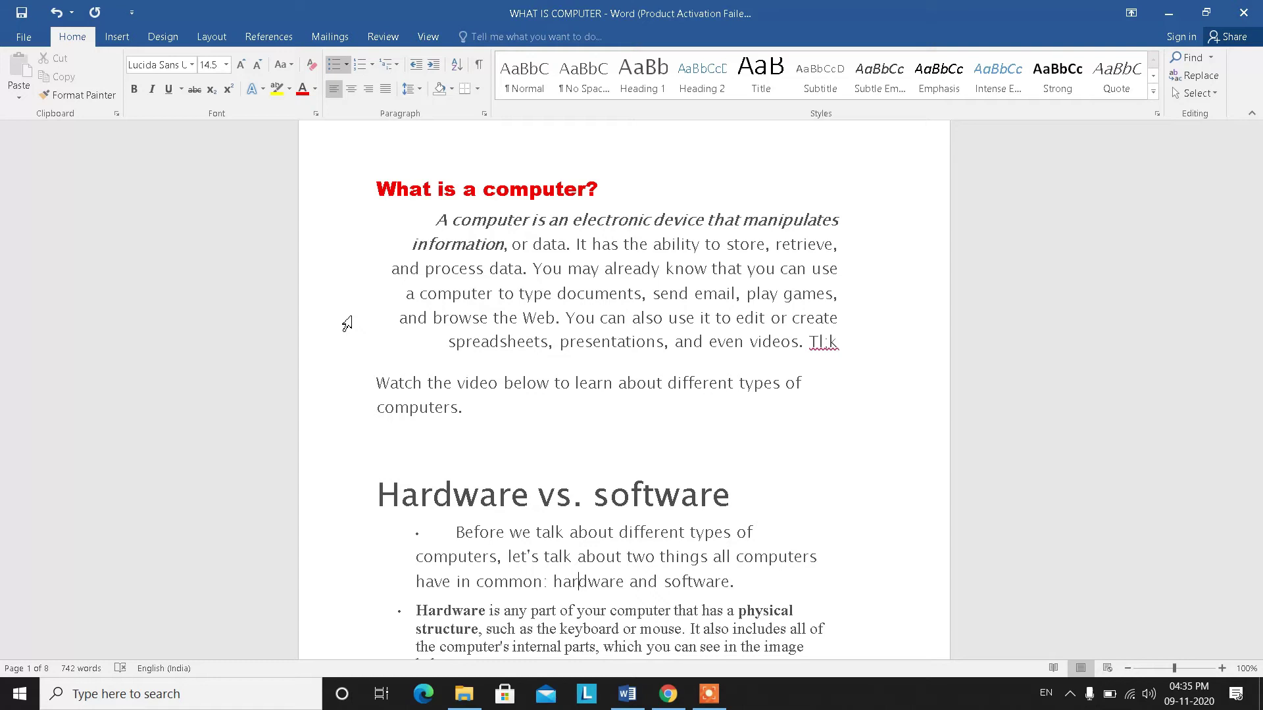
Insert an empty line above the 'What is a computer?' heading
{"action": "left_click", "coordinate": [377, 189]}
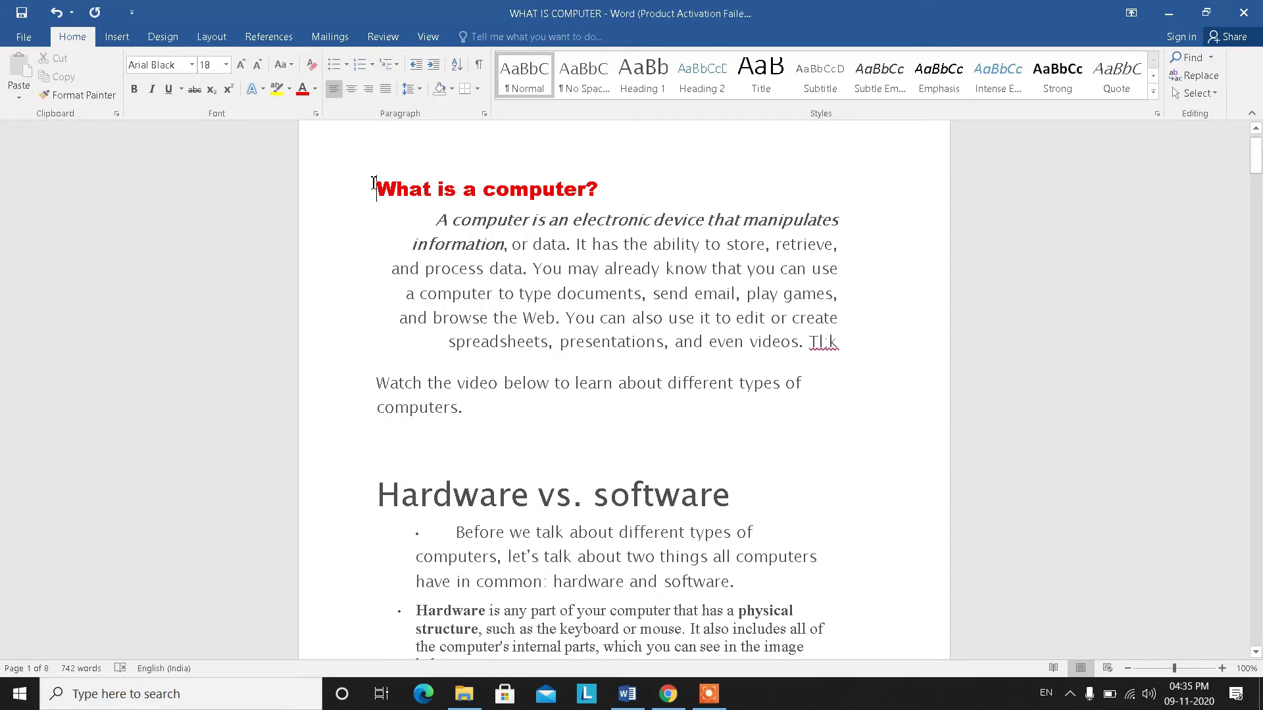
{"action": "key", "text": "Return"}
{"action": "scroll", "coordinate": [485, 289], "scroll_direction": "up", "scroll_amount": 1}
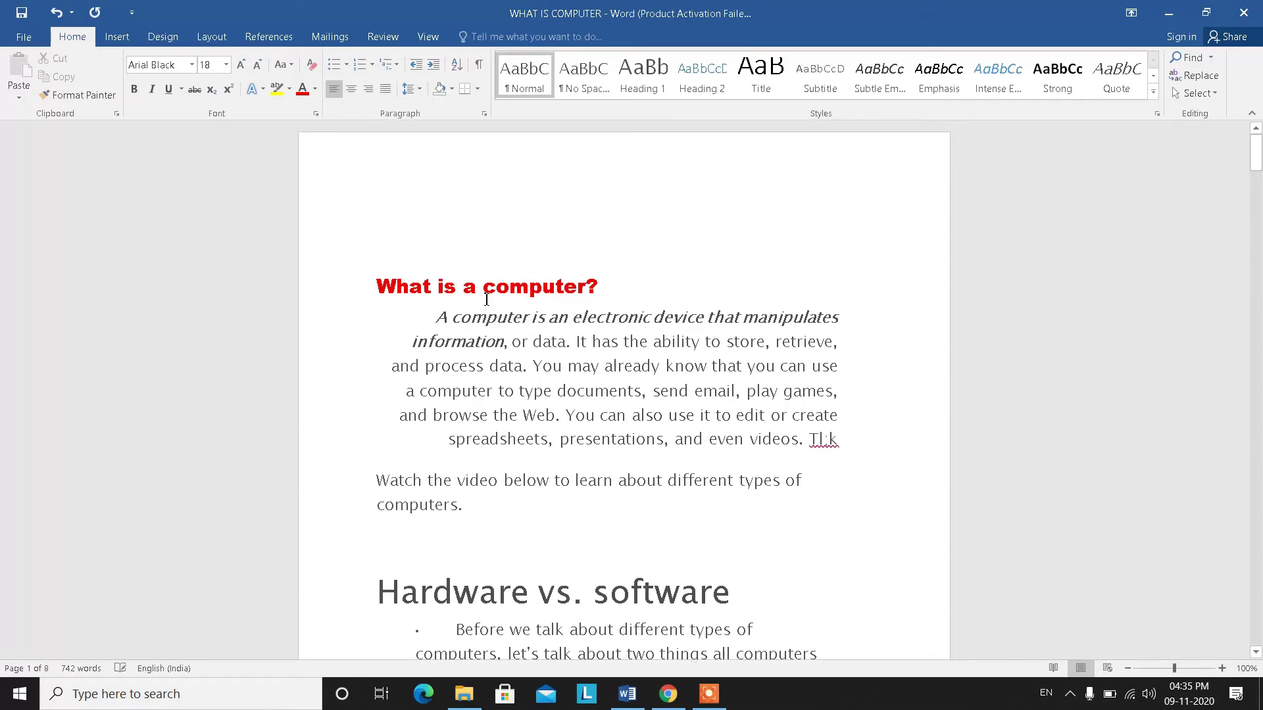
Look through the Insert, Design, Layout, References and View ribbon tabs, returning to Home
{"action": "left_click", "coordinate": [126, 38]}
{"action": "left_click", "coordinate": [165, 40]}
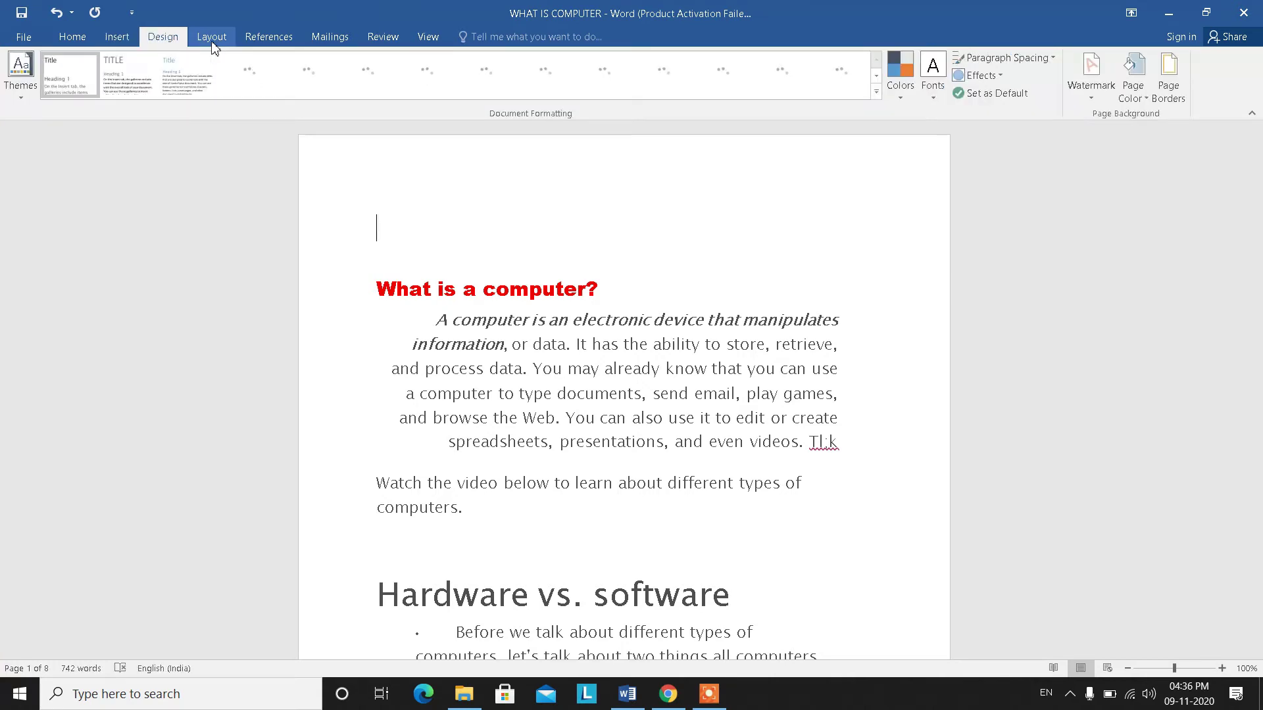
{"action": "left_click", "coordinate": [123, 44]}
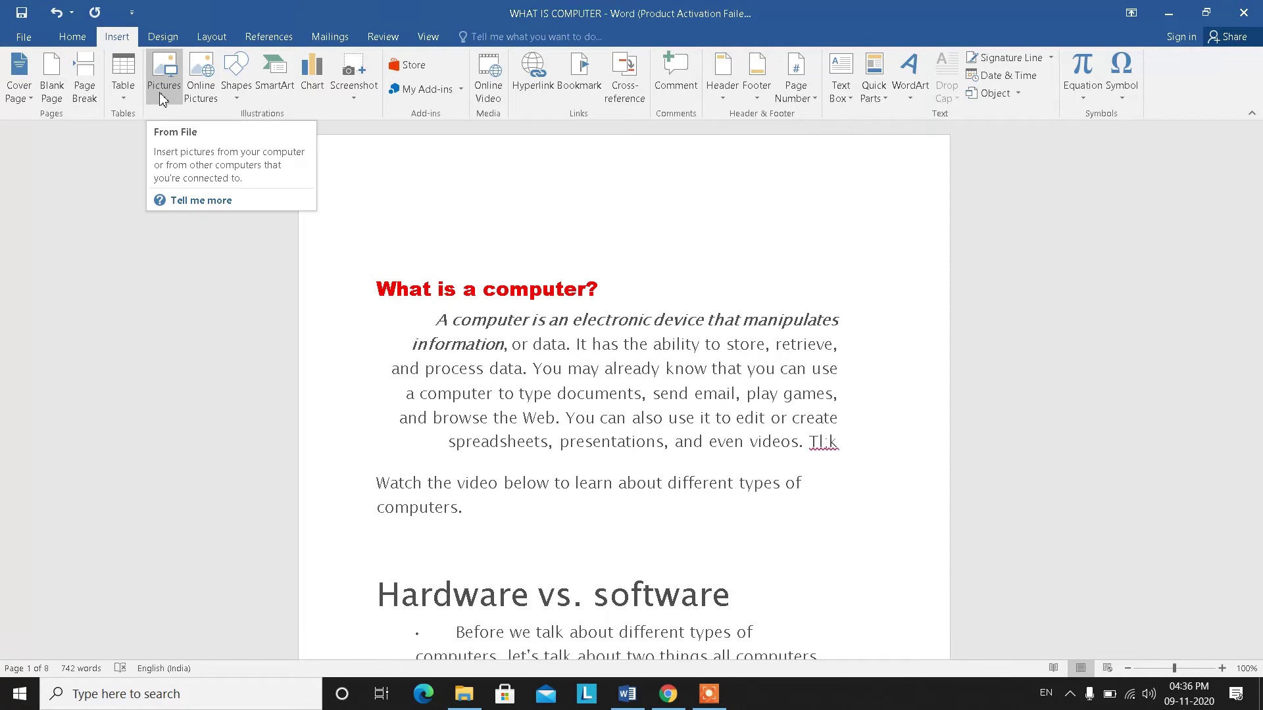
{"action": "left_click", "coordinate": [212, 40]}
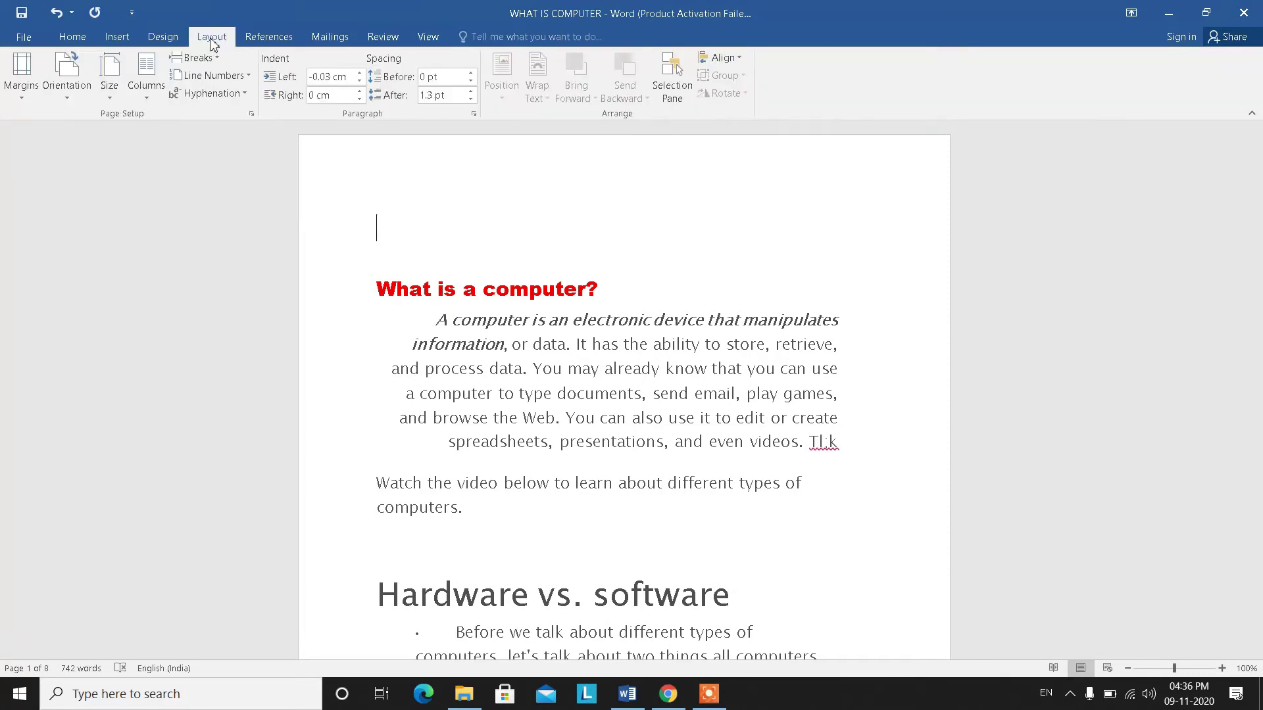
{"action": "left_click", "coordinate": [270, 39]}
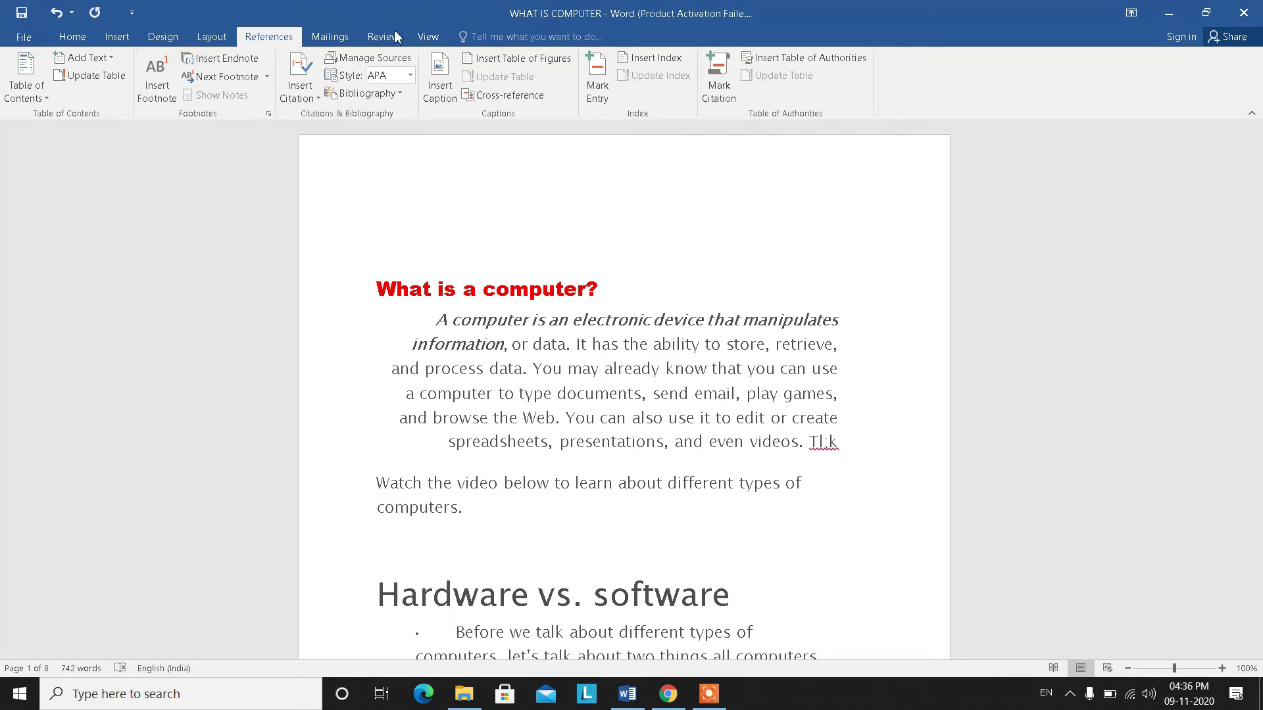
{"action": "scroll", "coordinate": [398, 40], "scroll_direction": "down", "scroll_amount": 1}
{"action": "scroll", "coordinate": [419, 43], "scroll_direction": "down", "scroll_amount": 1}
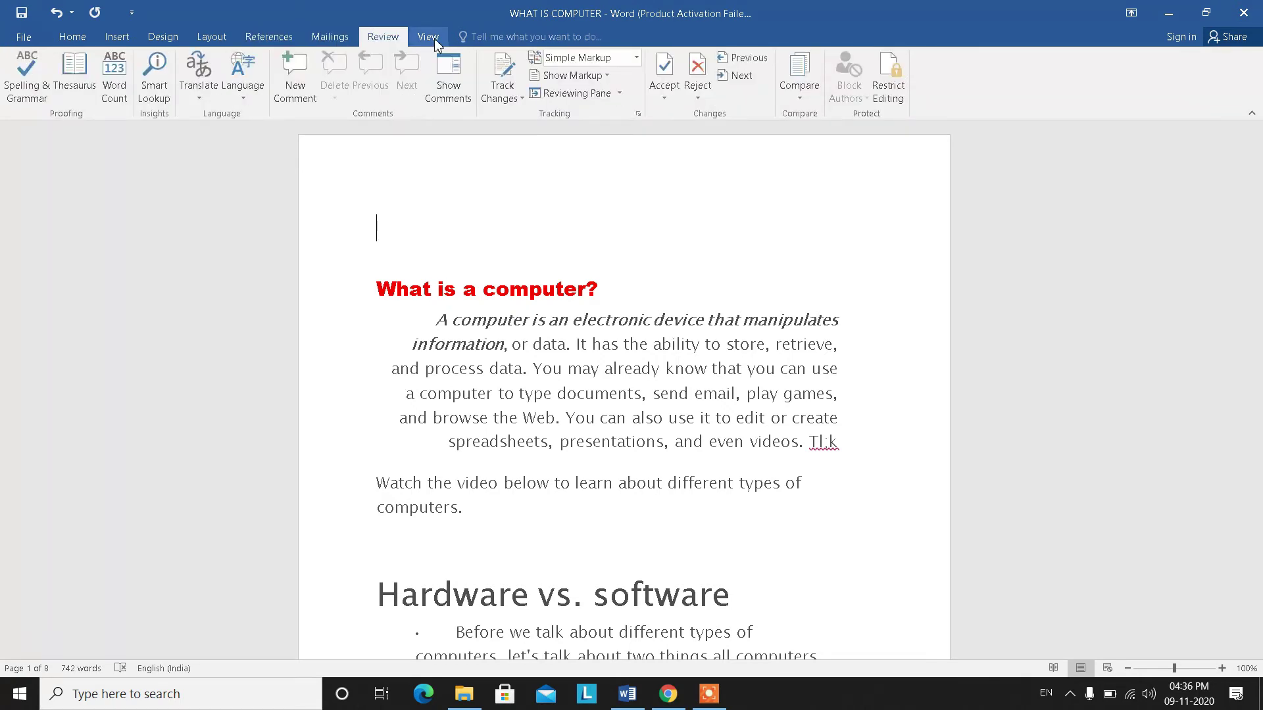
{"action": "left_click", "coordinate": [434, 38]}
{"action": "left_click", "coordinate": [75, 42]}
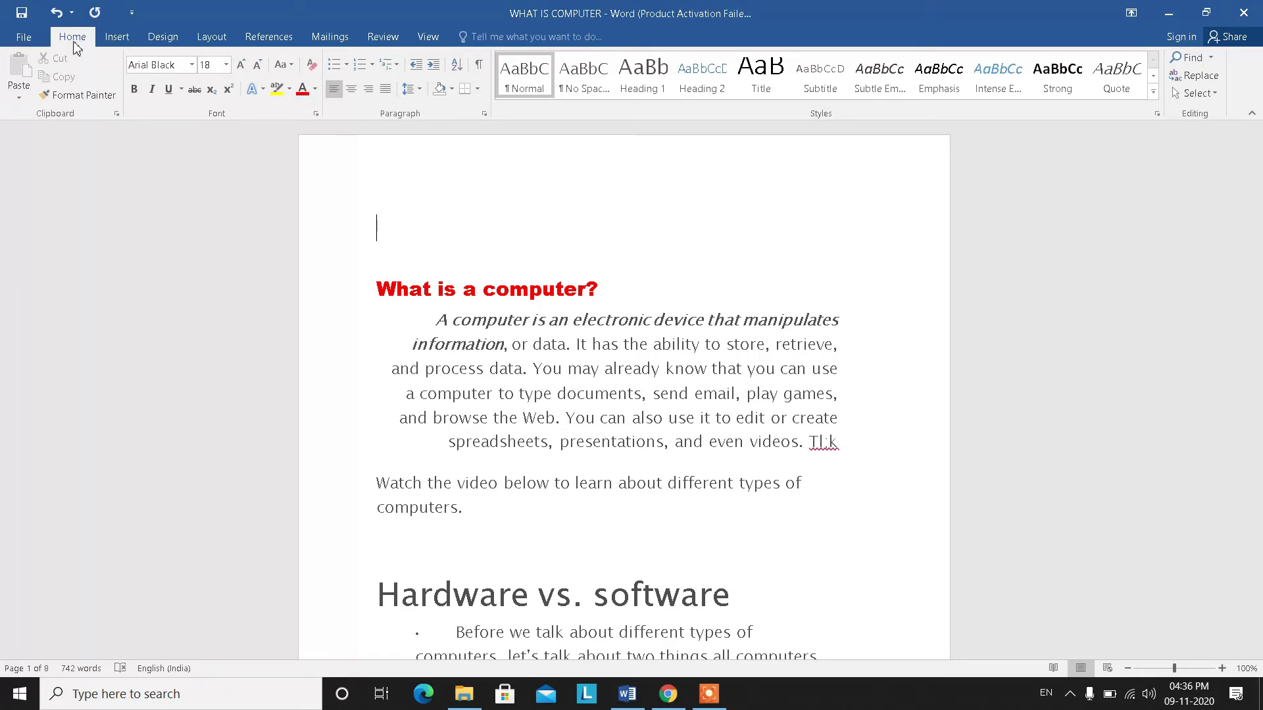
Open the Save As dialog from File > Save As > Browse and select the Desktop folder
{"action": "left_click", "coordinate": [24, 37]}
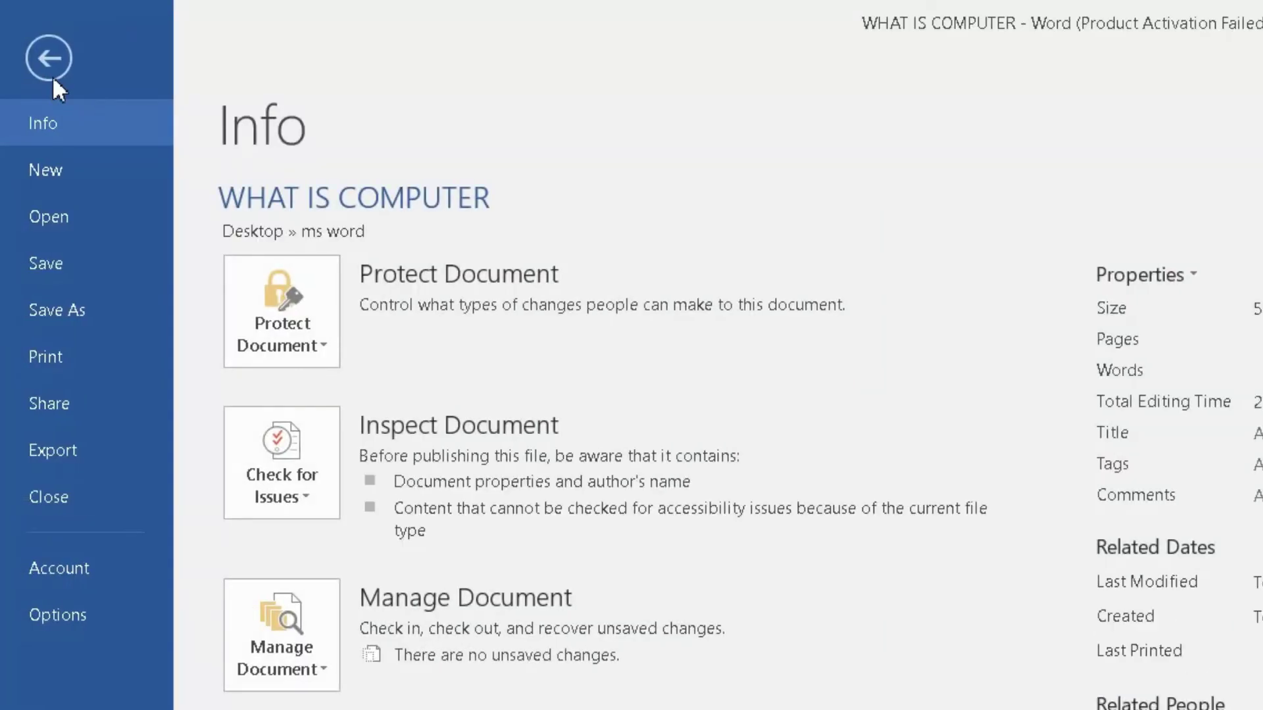
{"action": "left_click", "coordinate": [78, 313]}
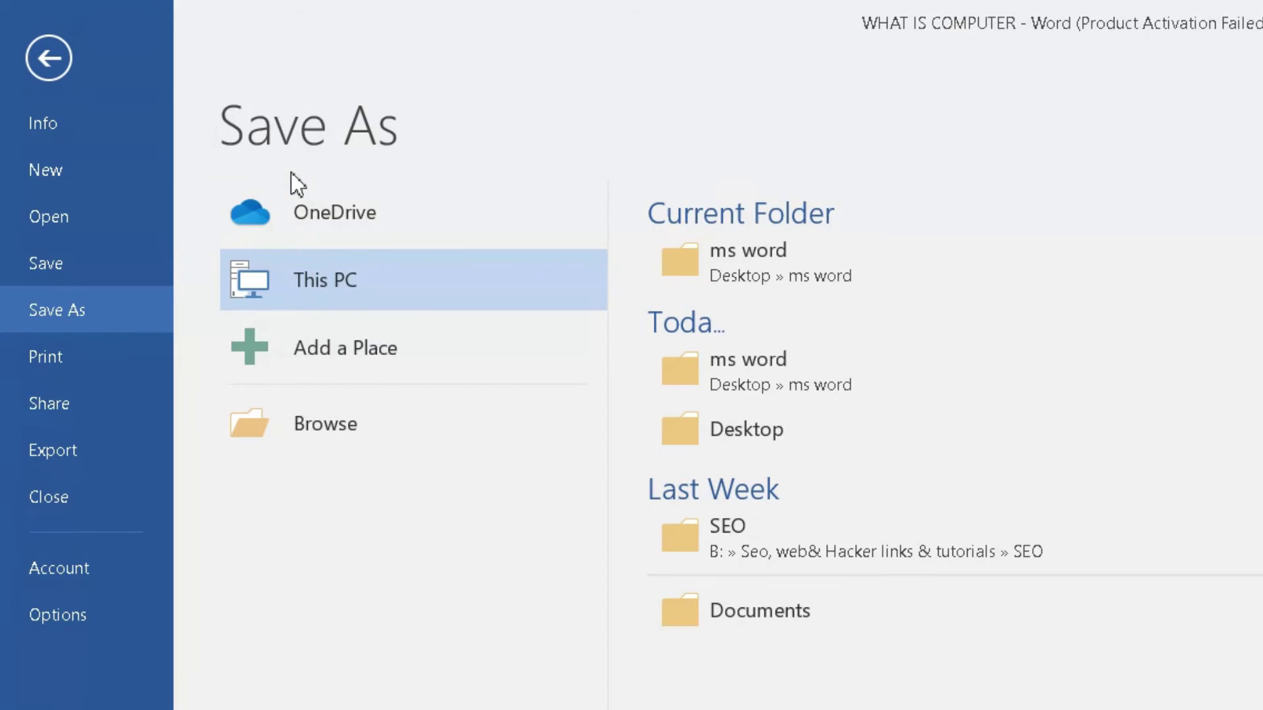
{"action": "left_click", "coordinate": [330, 436]}
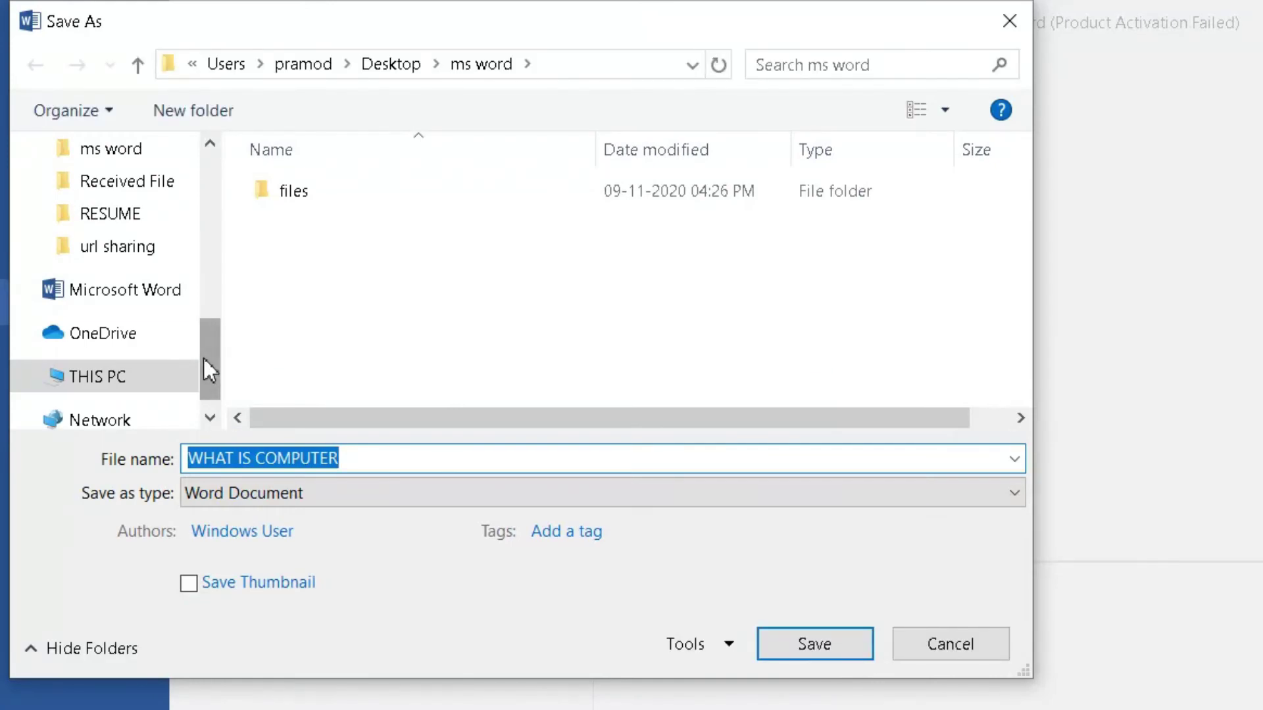
{"action": "left_click_drag", "start_coordinate": [204, 358], "coordinate": [226, 178]}
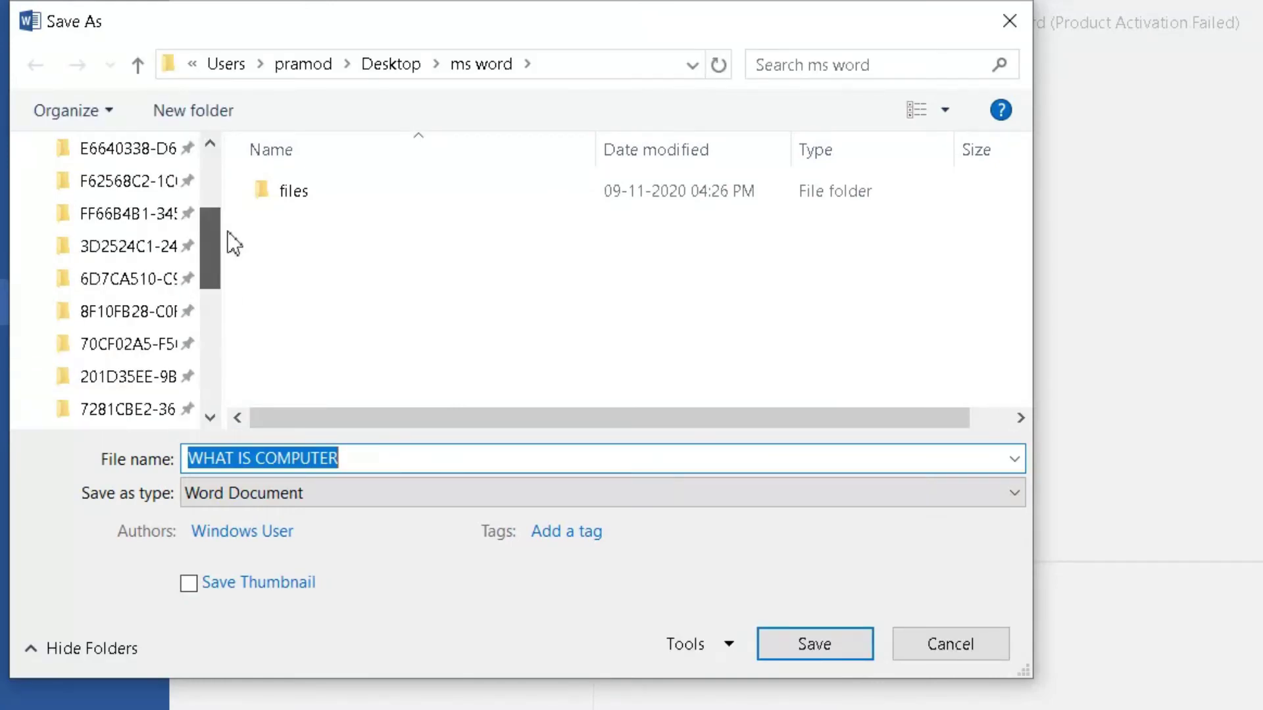
{"action": "left_click", "coordinate": [158, 207]}
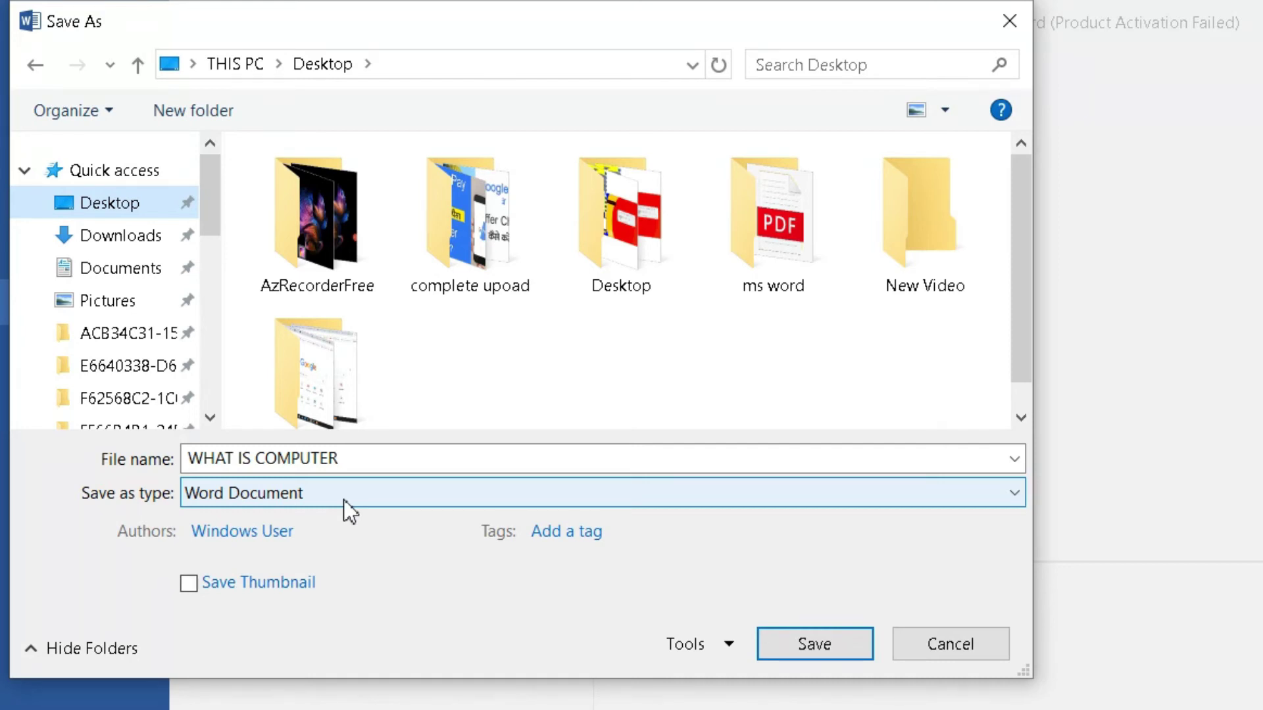
Choose PDF as the file type, append 'pdf modify file' to the name, and save
{"action": "left_click", "coordinate": [343, 499]}
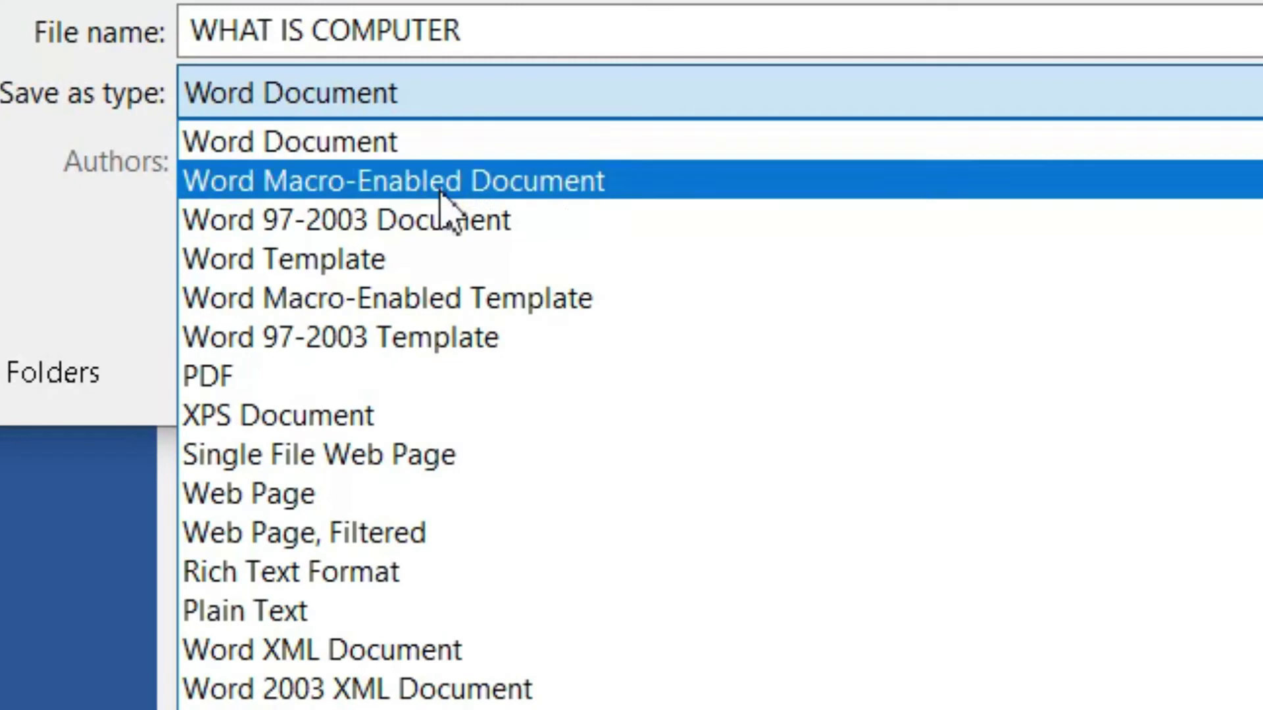
{"action": "left_click", "coordinate": [394, 375]}
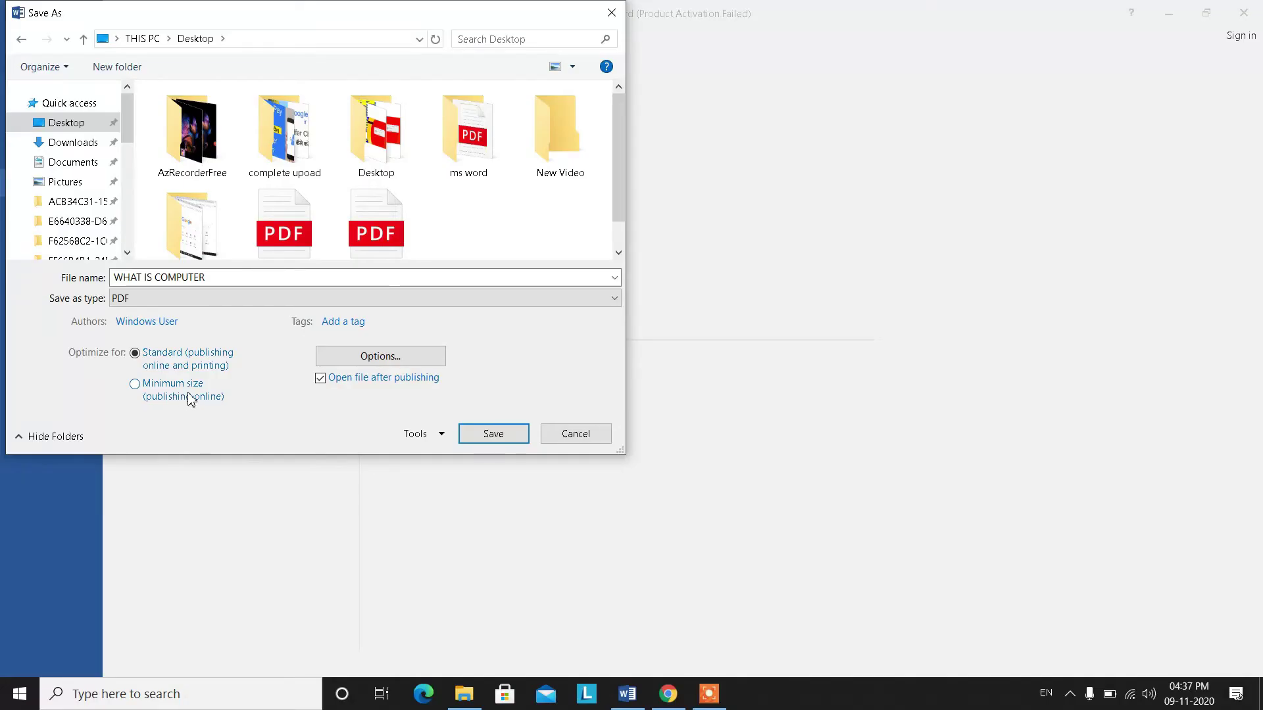
{"action": "left_click", "coordinate": [192, 281]}
{"action": "left_click", "coordinate": [256, 278]}
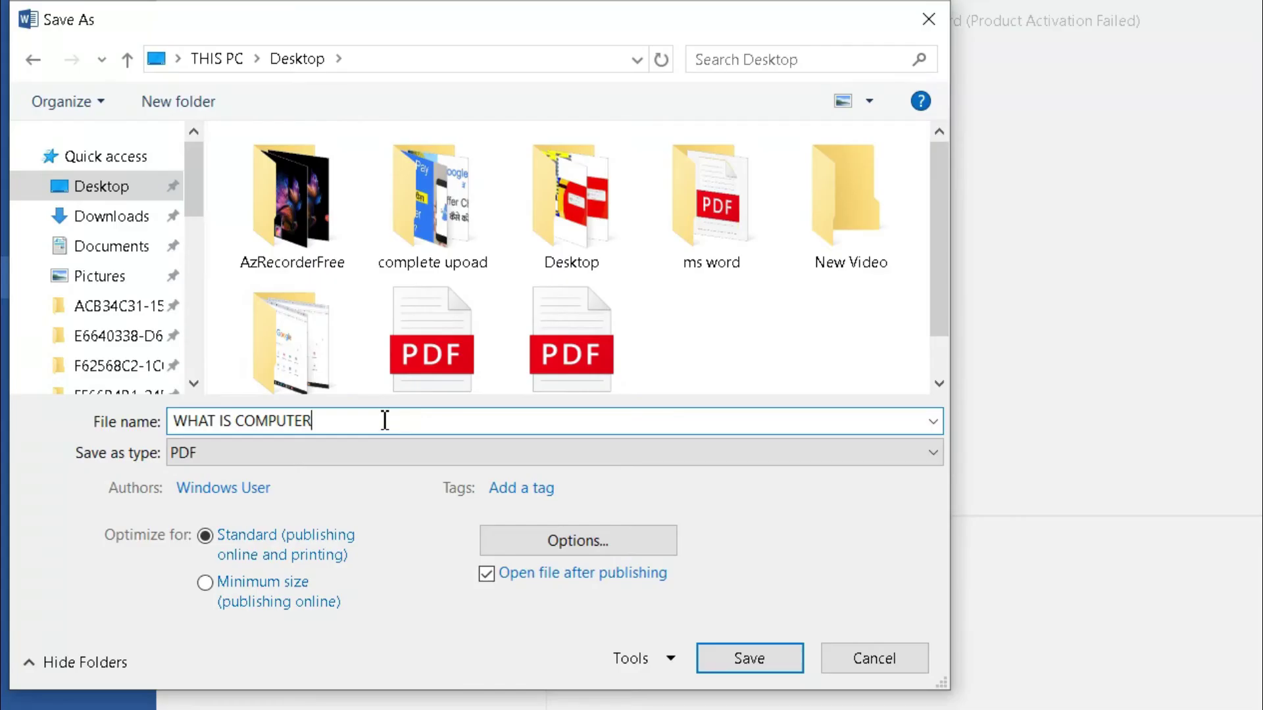
{"action": "type", "text": " pdf "}
{"action": "type", "text": "modify "}
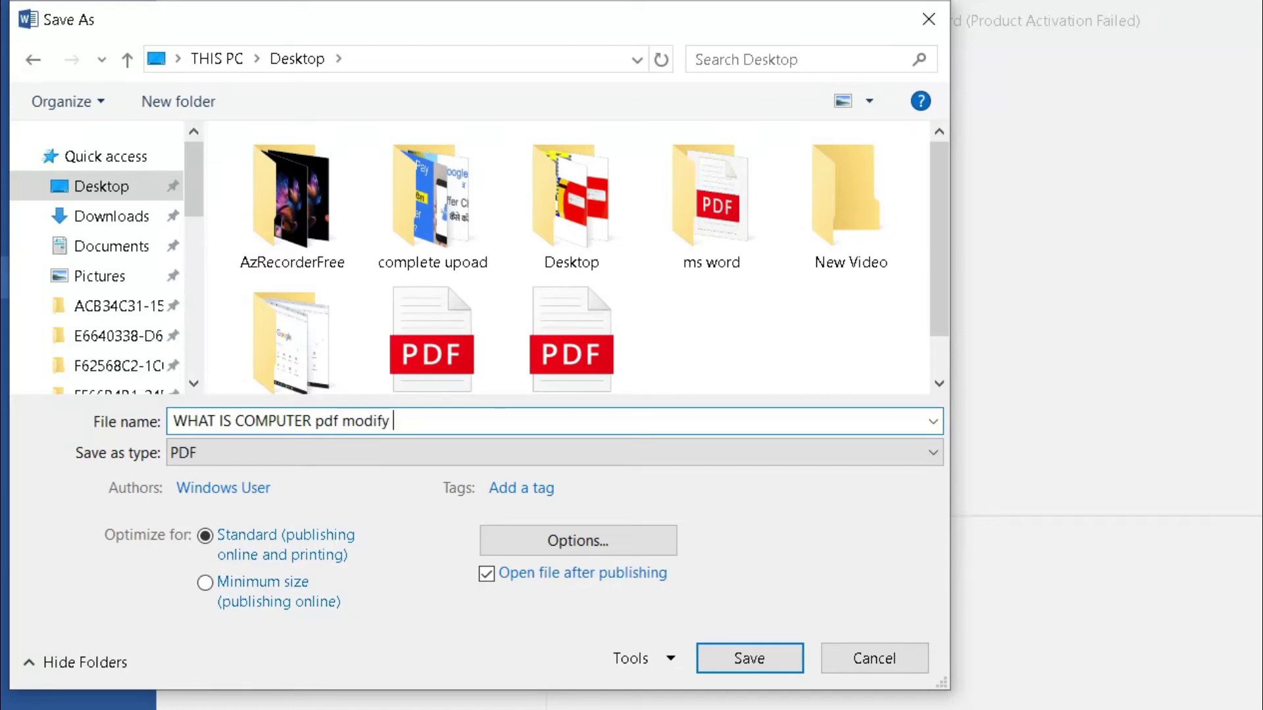
{"action": "type", "text": "file"}
{"action": "left_click", "coordinate": [749, 660]}
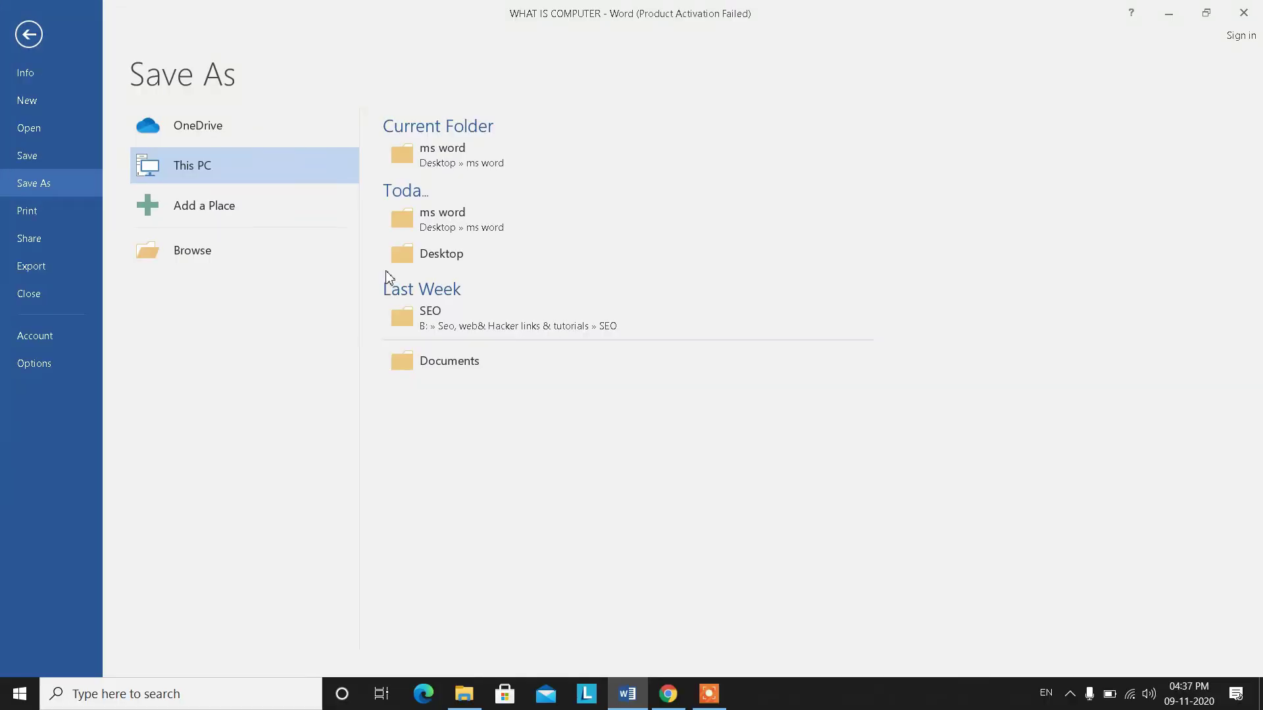
Leave Backstage, close the Edge PDF window, and close Word, dismissing its save-changes prompt
{"action": "left_click", "coordinate": [30, 36]}
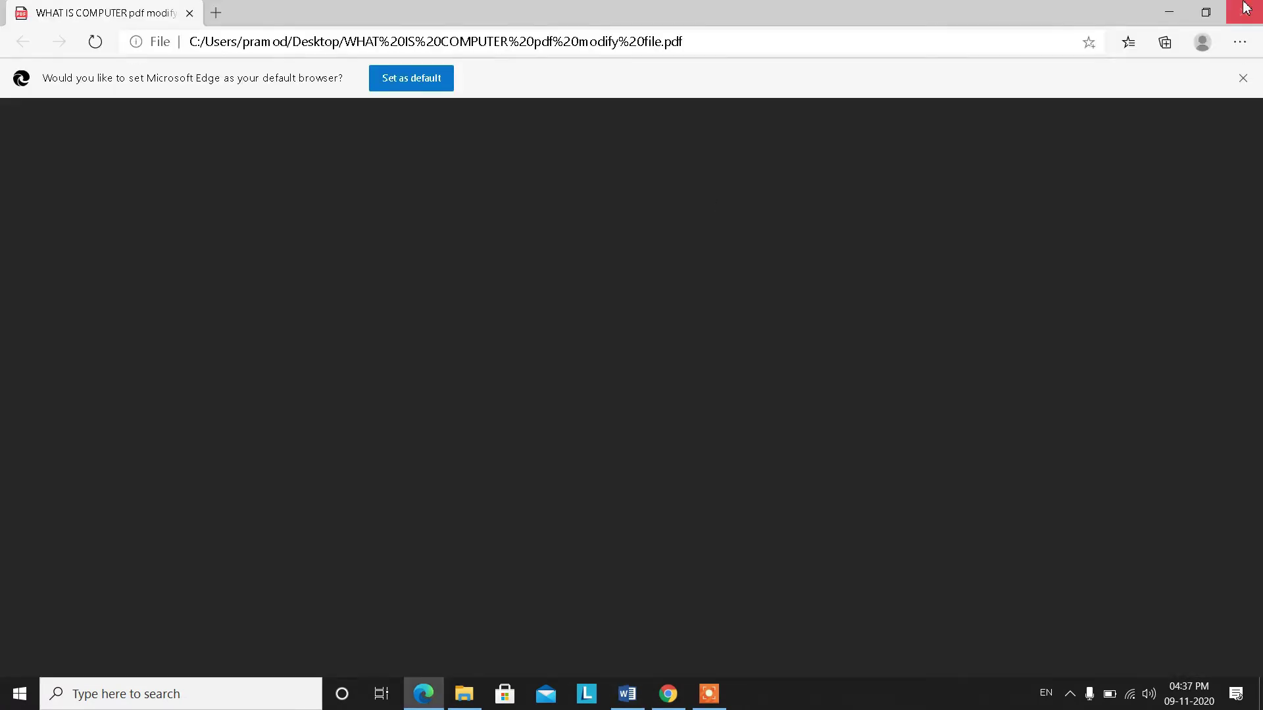
{"action": "left_click", "coordinate": [1243, 8]}
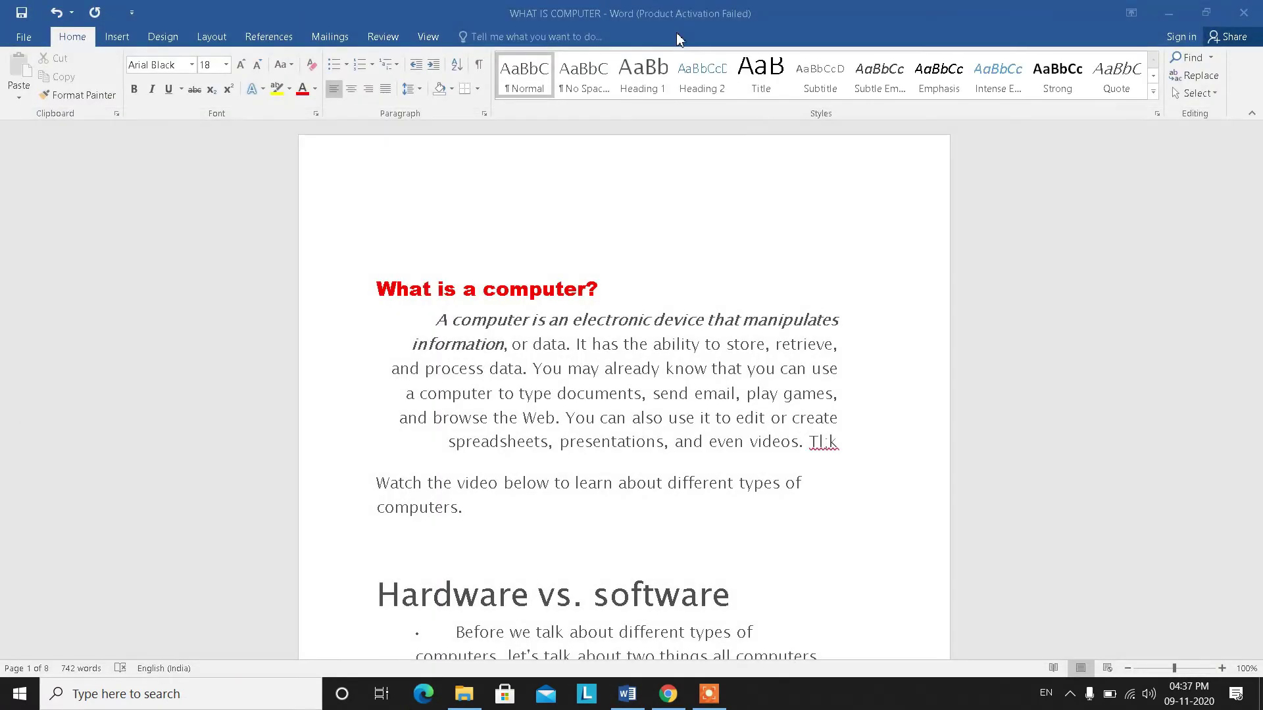
{"action": "left_click", "coordinate": [1243, 13]}
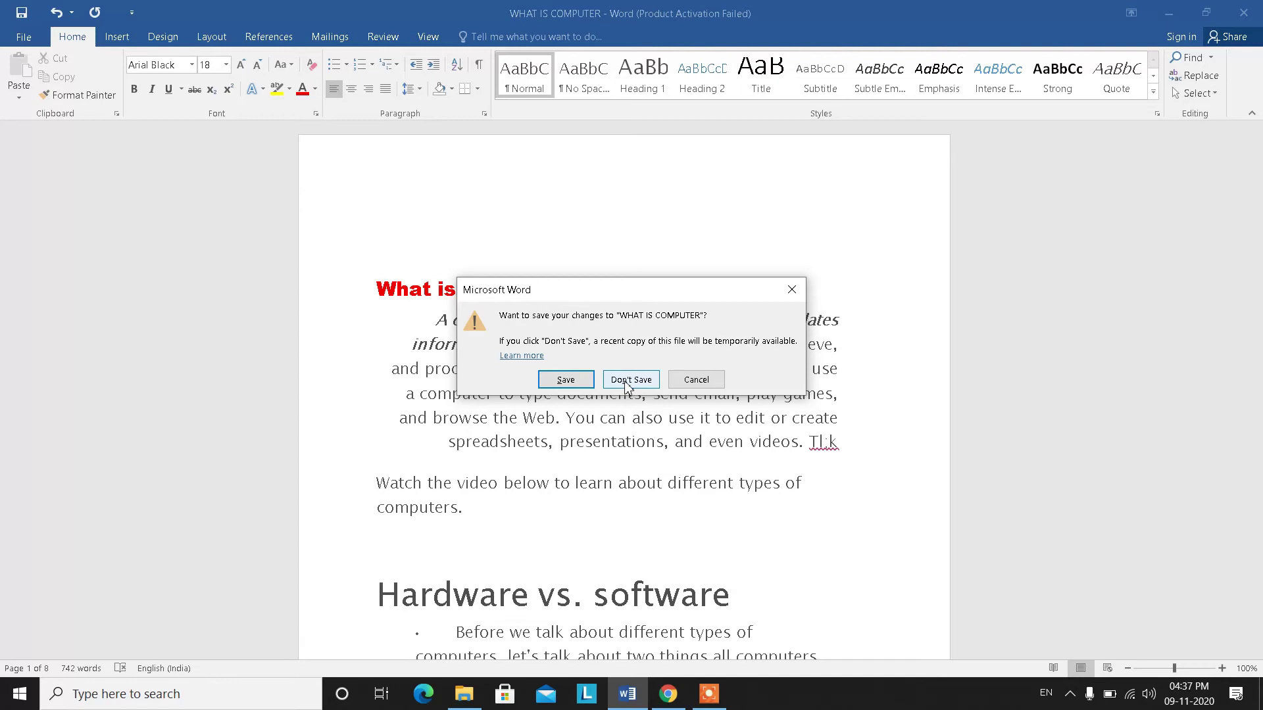
{"action": "left_click", "coordinate": [788, 292]}
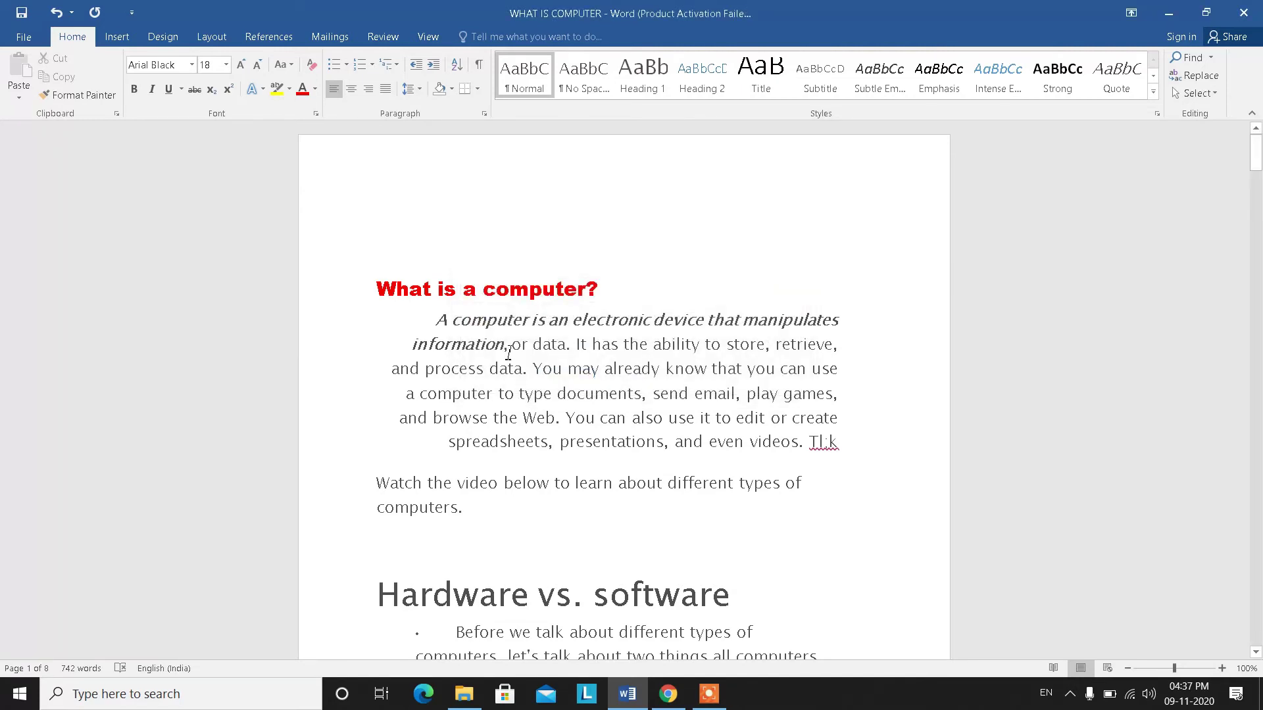
Open the exported 'WHAT IS COMPUTER pdf modify' PDF from the desktop and check its red heading
{"action": "left_click", "coordinate": [1244, 8]}
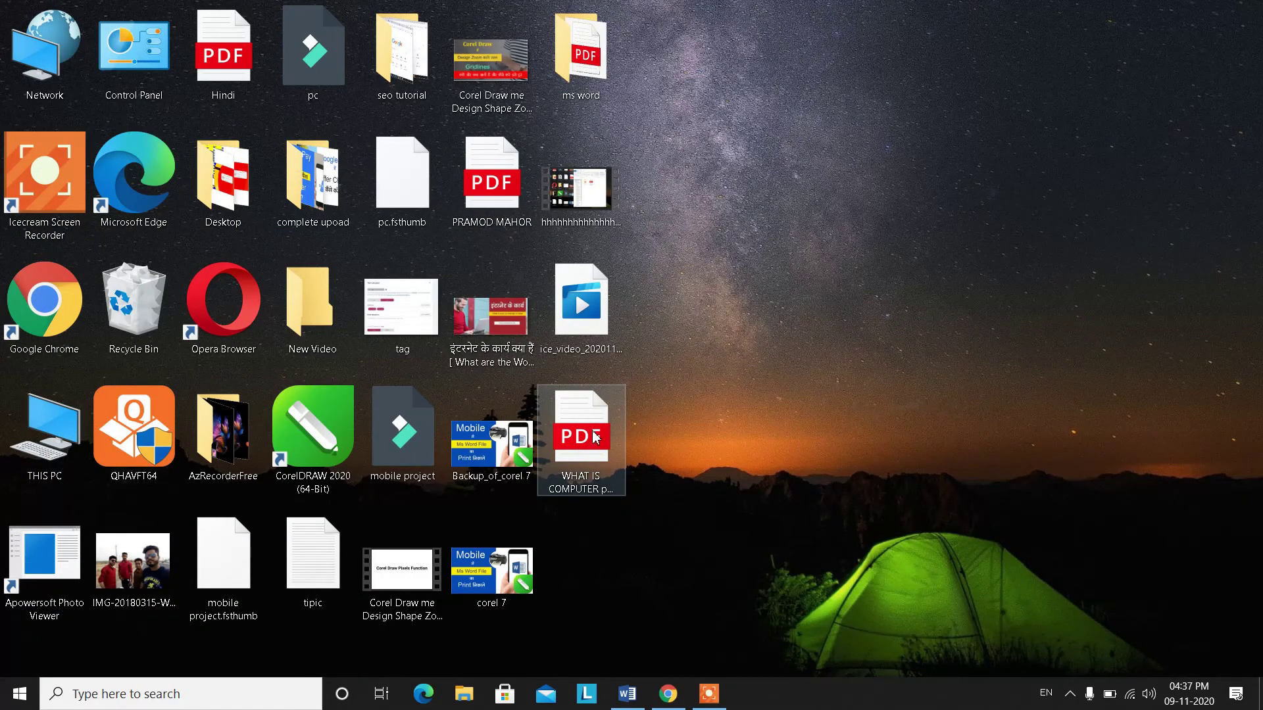
{"action": "double_click", "coordinate": [595, 436]}
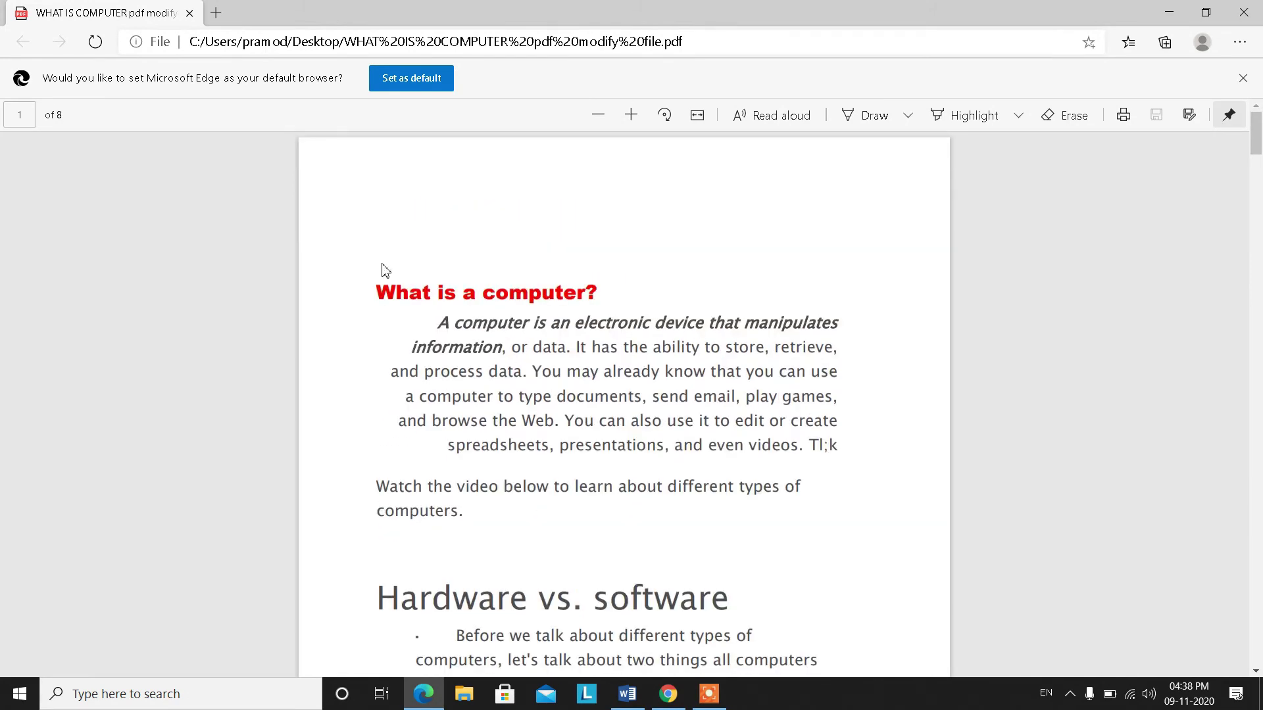
{"action": "left_click_drag", "start_coordinate": [376, 292], "coordinate": [846, 323]}
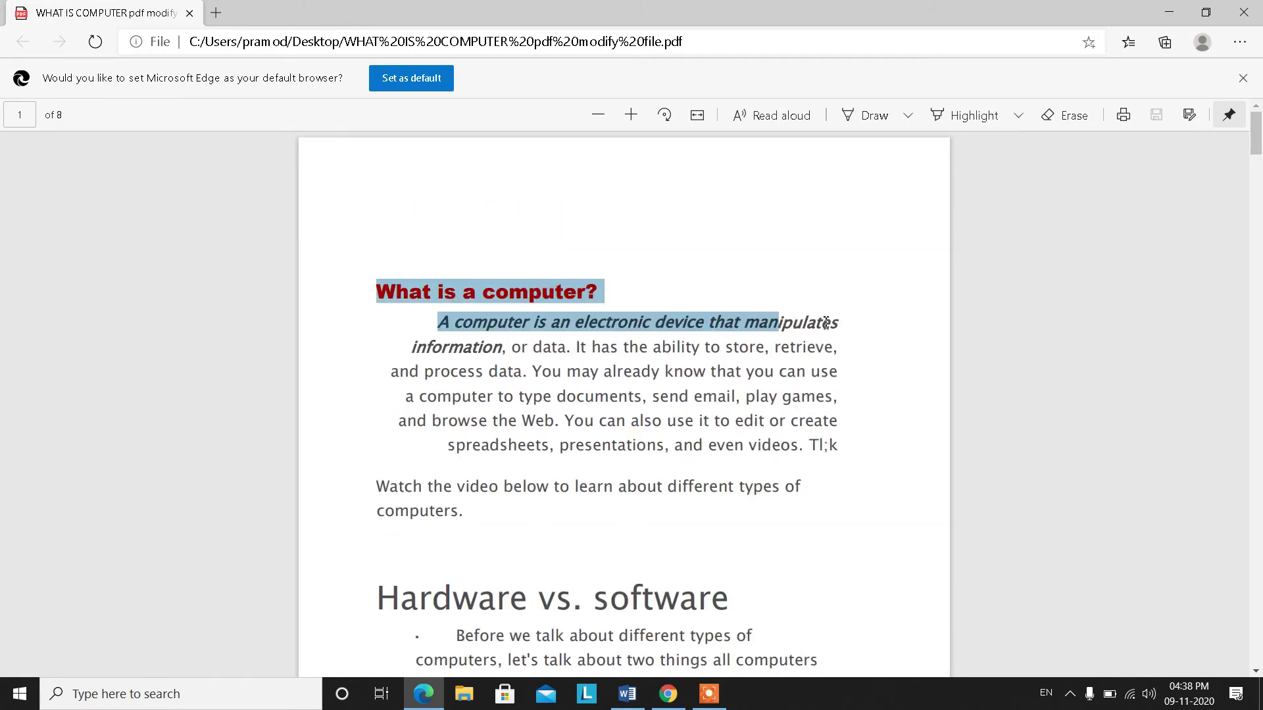
{"action": "mouse_move", "coordinate": [678, 337]}
{"action": "left_mouse_down"}
{"action": "mouse_move", "coordinate": [376, 290]}
{"action": "mouse_move", "coordinate": [728, 336]}
{"action": "left_mouse_up"}
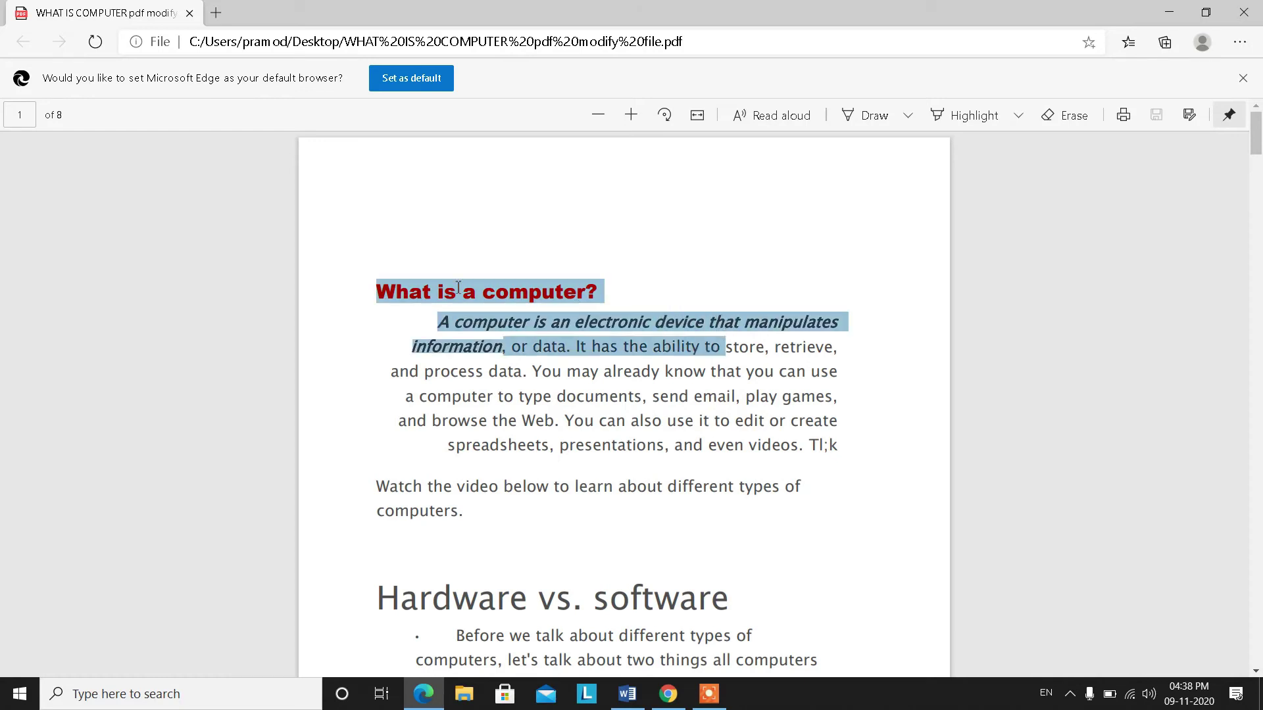
{"action": "scroll", "coordinate": [459, 287], "scroll_direction": "down", "scroll_amount": 5}
{"action": "scroll", "coordinate": [459, 287], "scroll_direction": "up", "scroll_amount": 5}
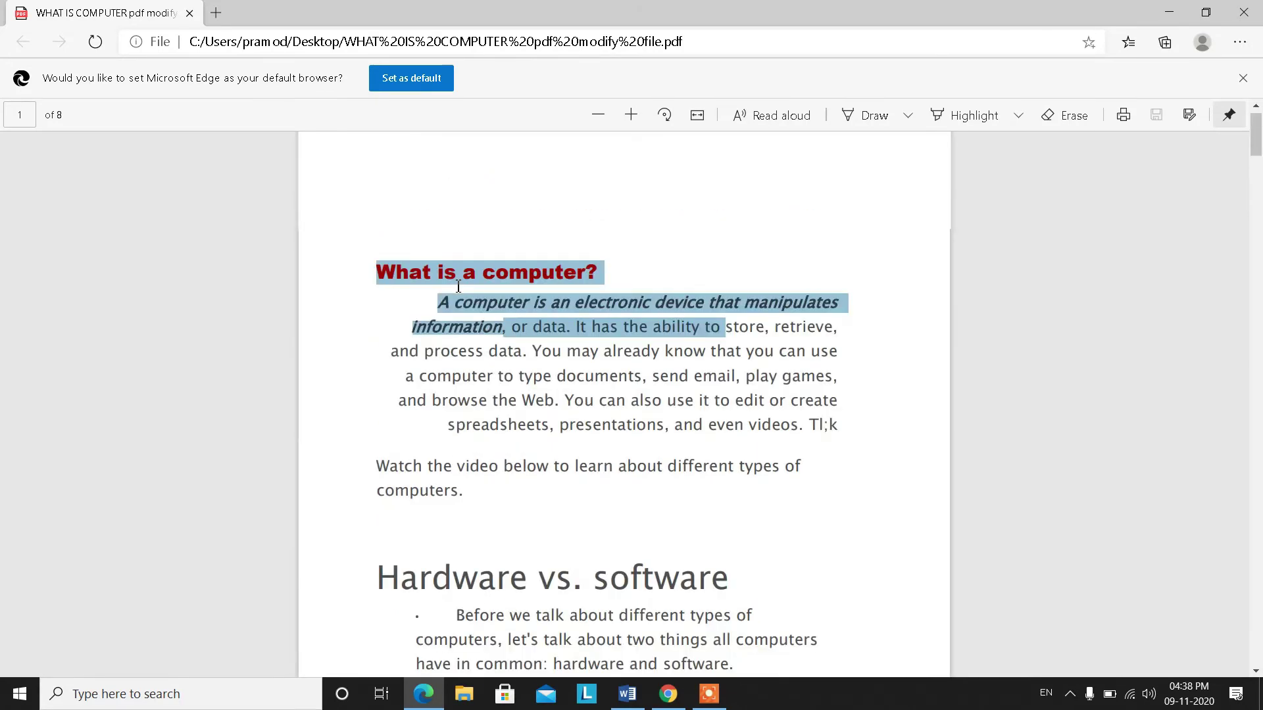
{"action": "scroll", "coordinate": [458, 287], "scroll_direction": "up", "scroll_amount": 1}
Close the PDF viewer and save the Word document to the Desktop as 'WHAT IS COMPUTER edit pdf'
{"action": "left_click", "coordinate": [1243, 11]}
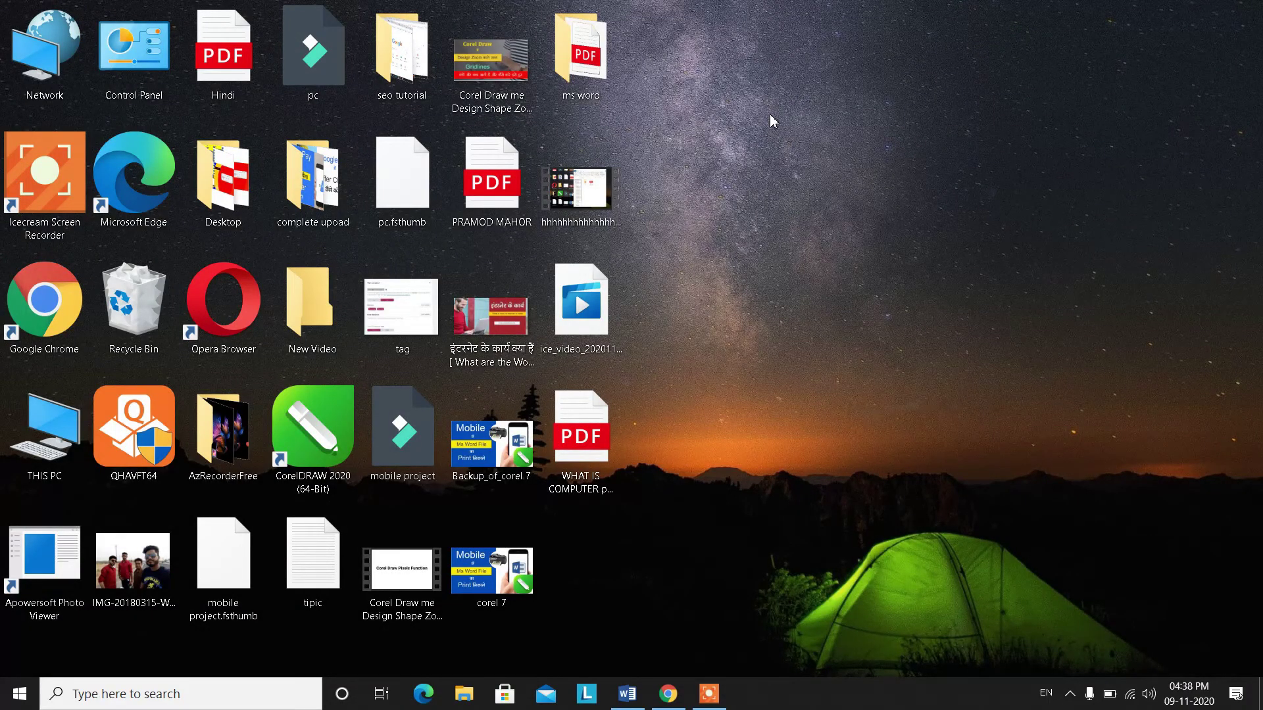
{"action": "left_click", "coordinate": [627, 694]}
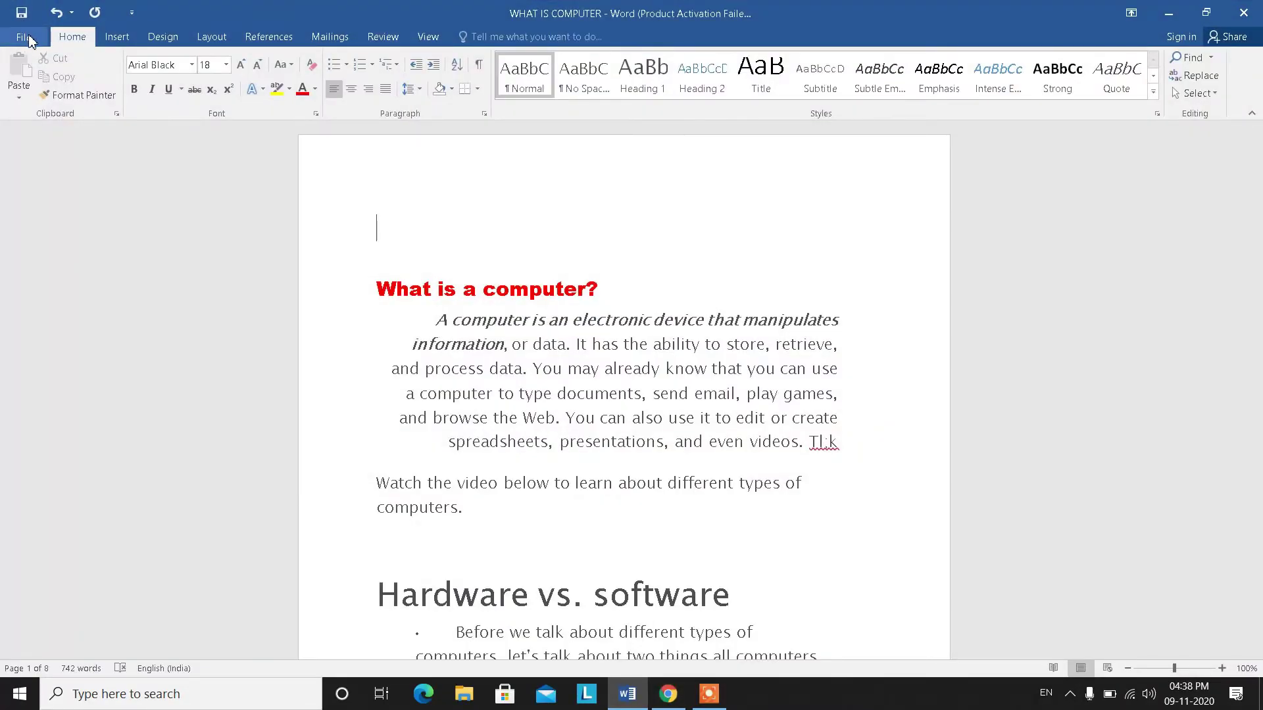
{"action": "left_click", "coordinate": [26, 36]}
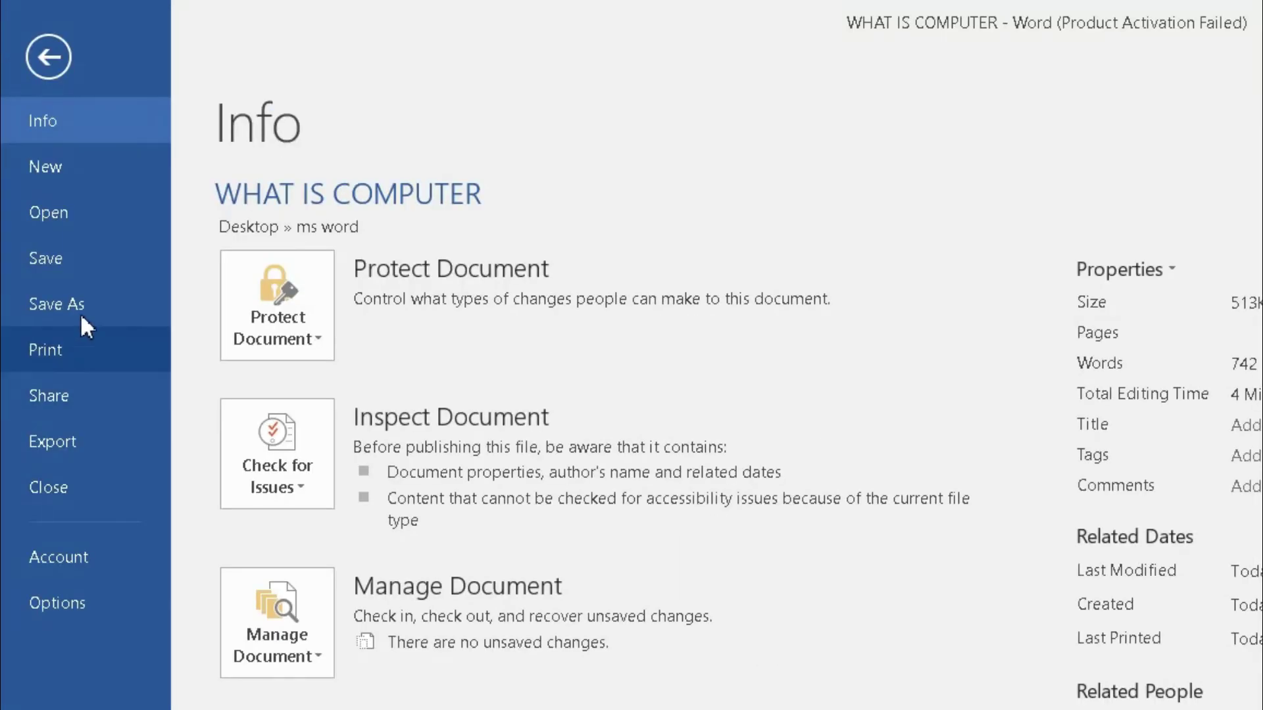
{"action": "left_click", "coordinate": [49, 184]}
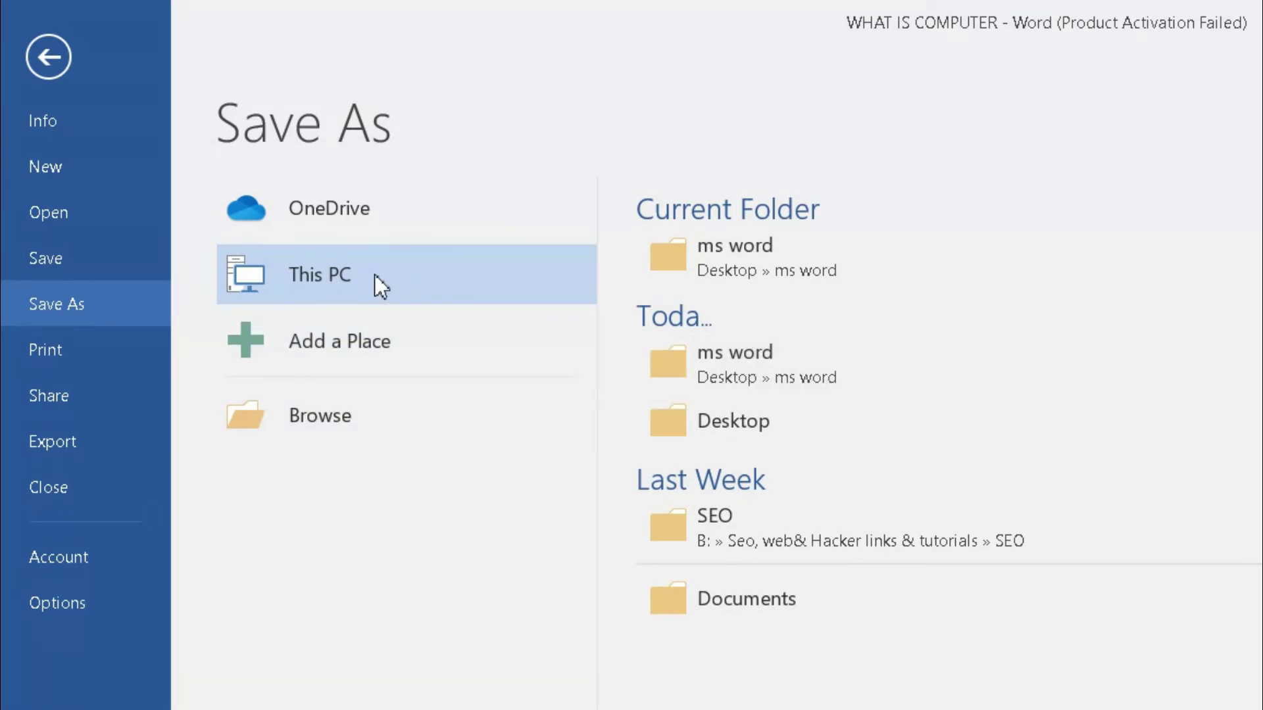
{"action": "left_click", "coordinate": [360, 428]}
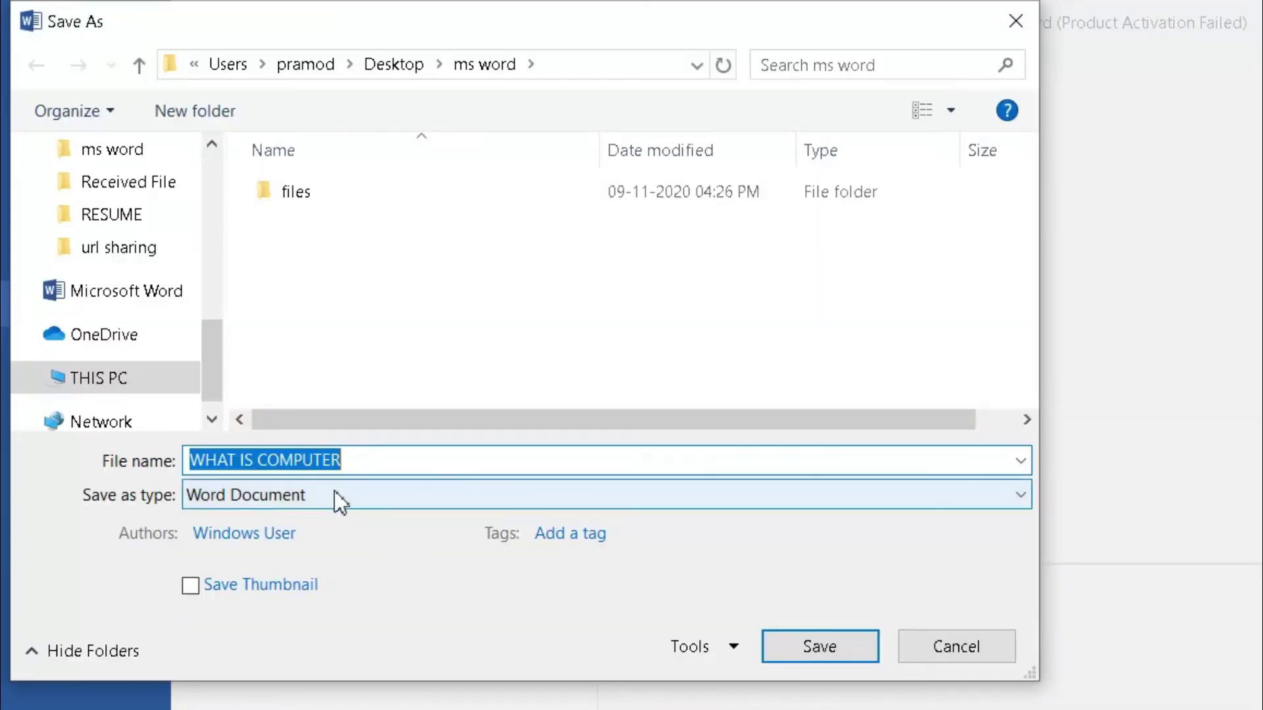
{"action": "left_click_drag", "start_coordinate": [219, 361], "coordinate": [217, 157]}
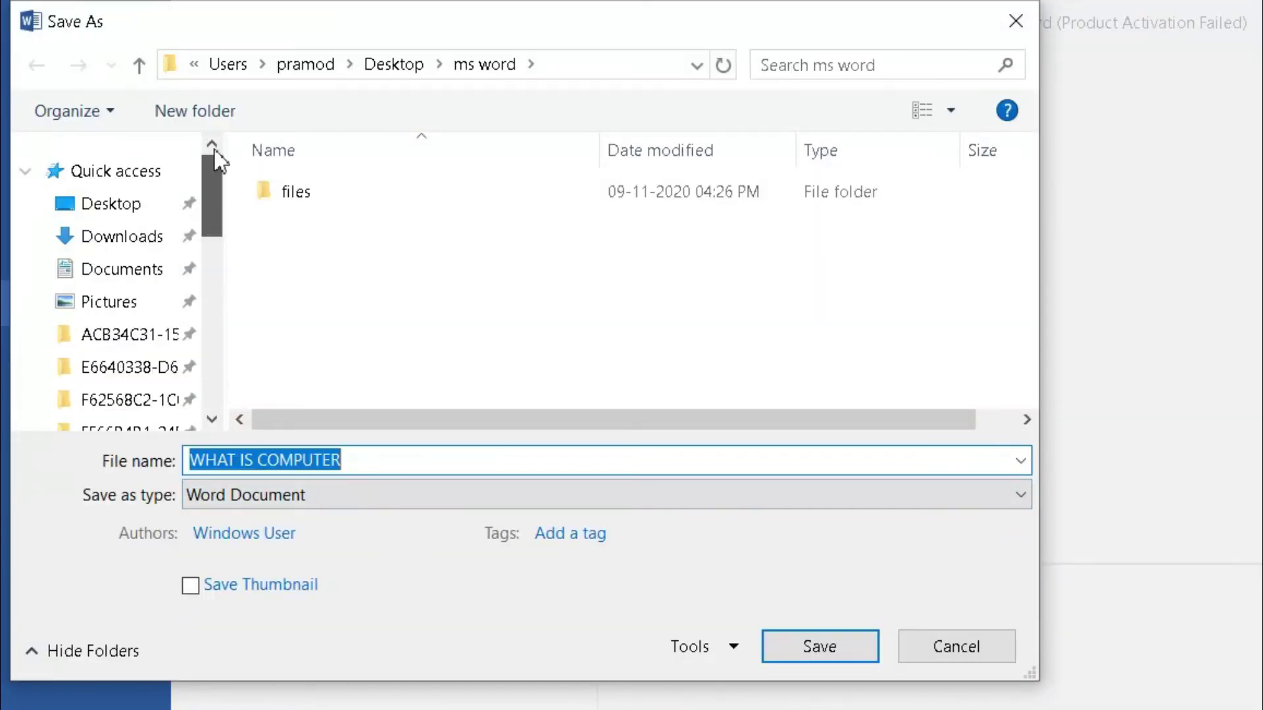
{"action": "left_click", "coordinate": [125, 205]}
{"action": "left_click", "coordinate": [361, 461]}
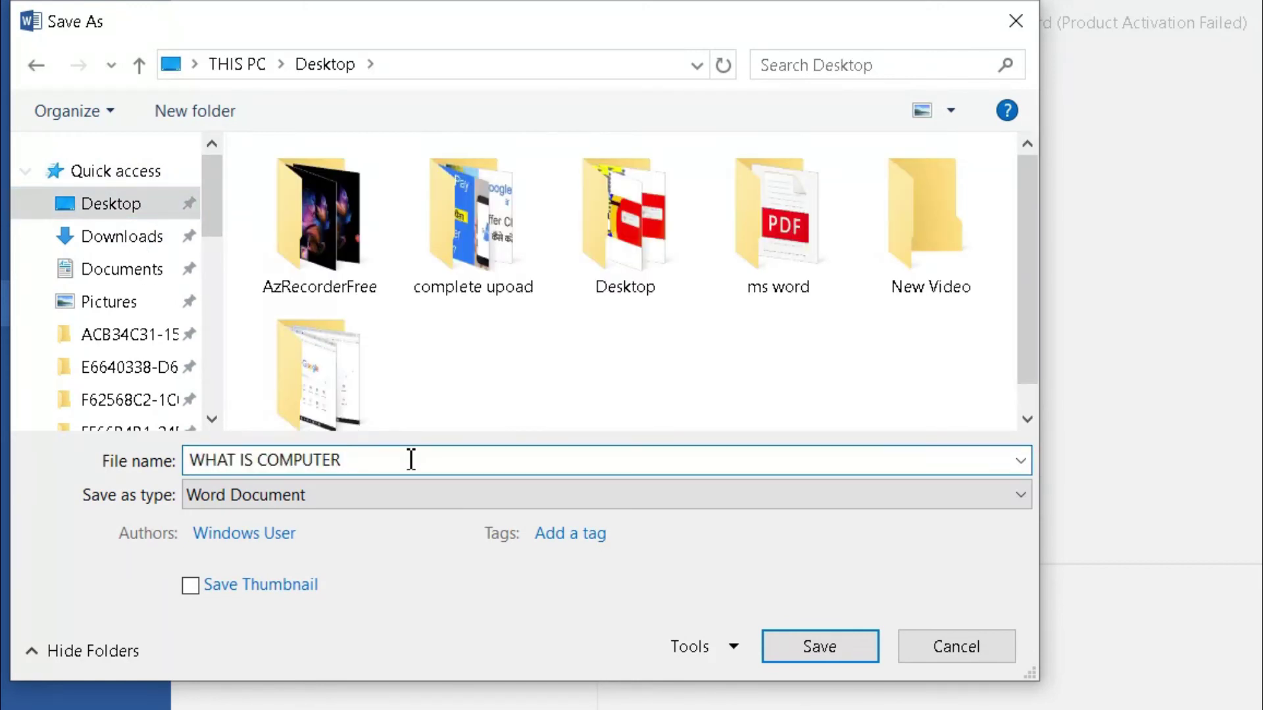
{"action": "type", "text": "edit pdf"}
{"action": "key", "text": "Return"}
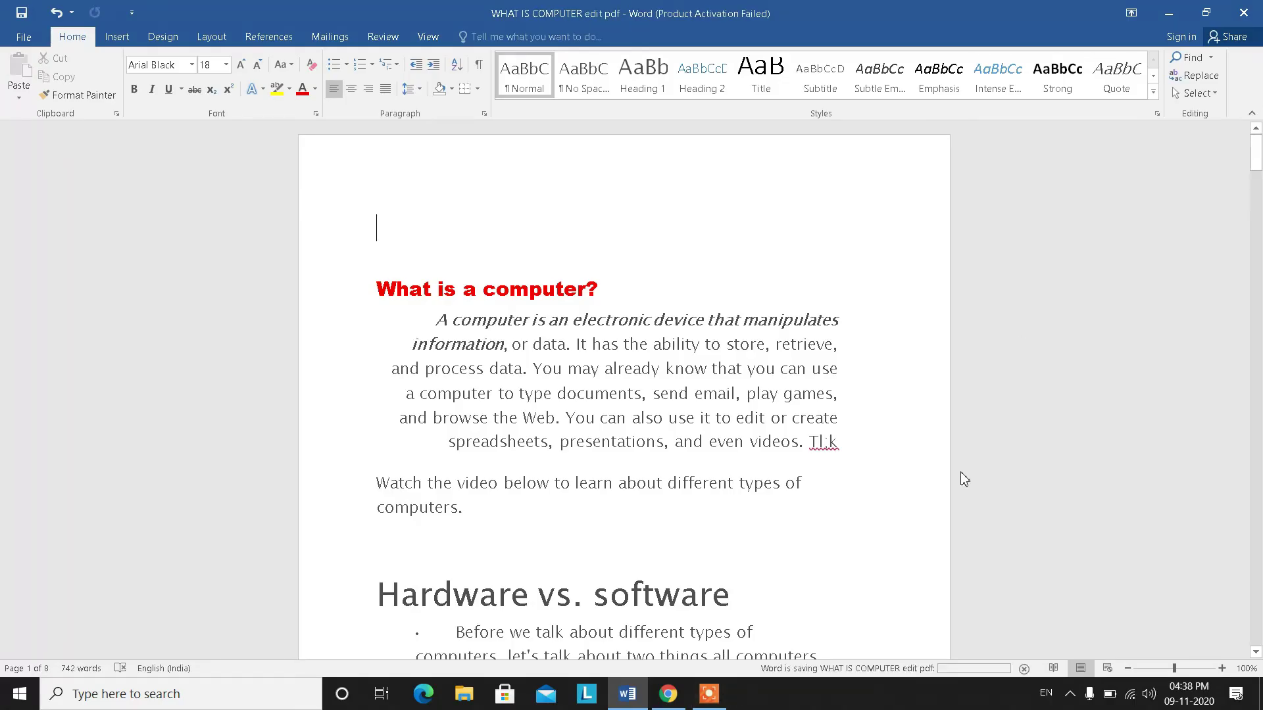
Close Word and confirm the new 'WHAT IS COMPUTER edit pdf' file appears on the desktop
{"action": "left_click", "coordinate": [709, 694]}
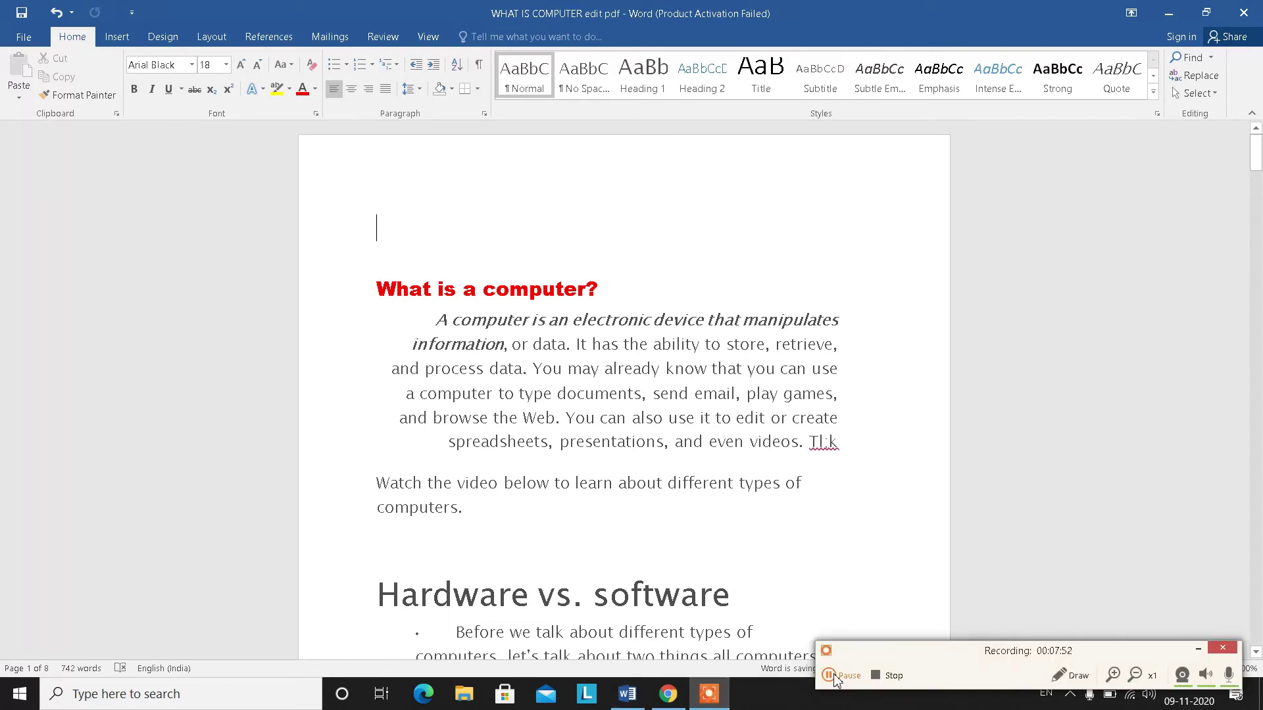
{"action": "left_click", "coordinate": [1248, 18]}
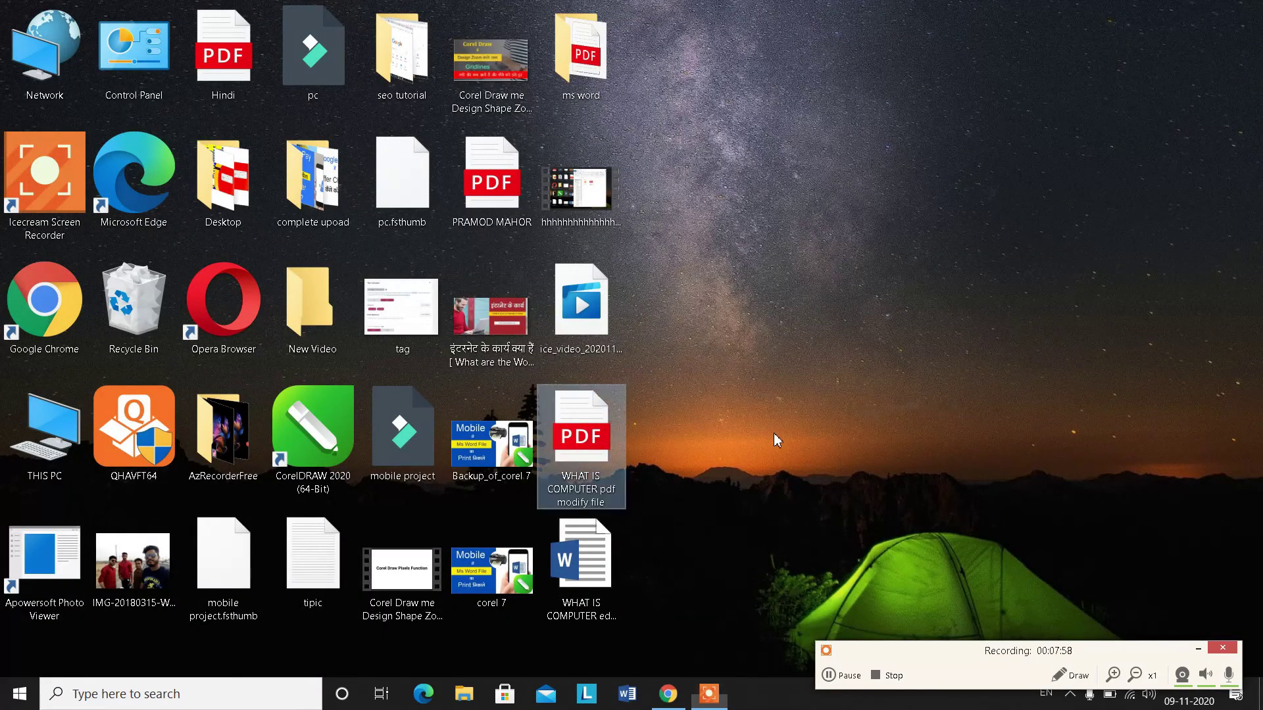
{"action": "left_click", "coordinate": [590, 596]}
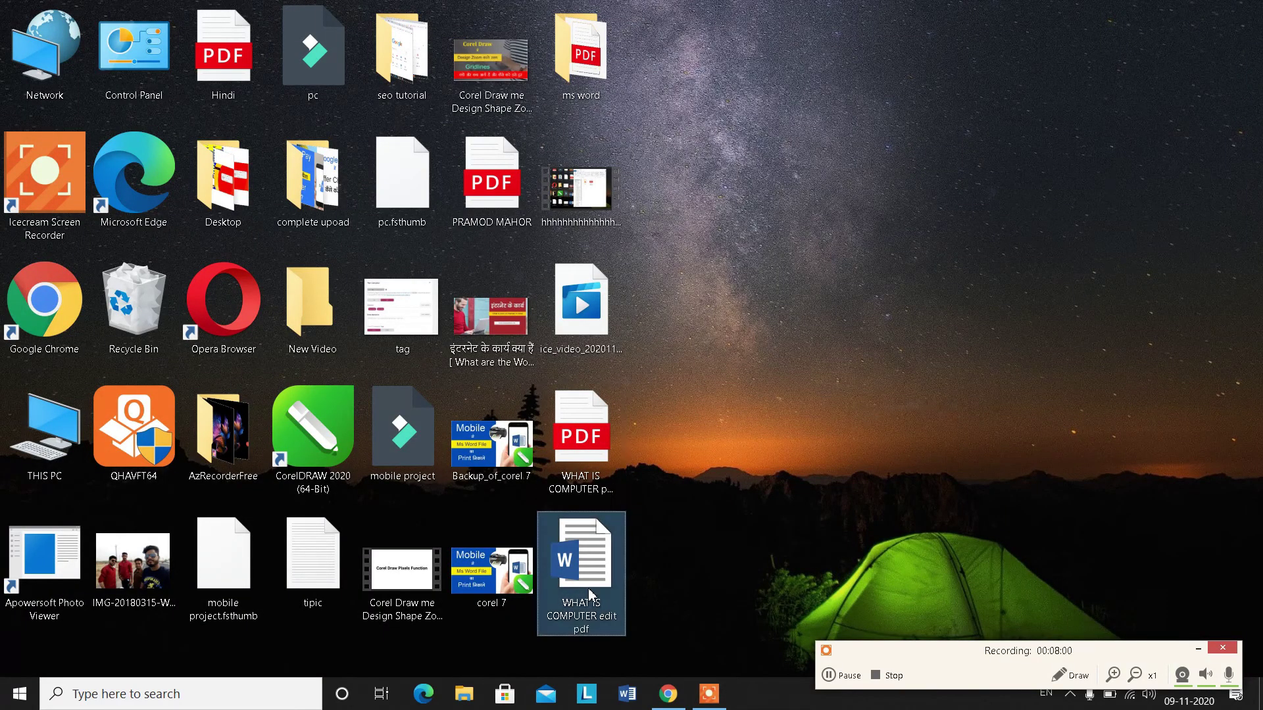
{"action": "left_click", "coordinate": [769, 480]}
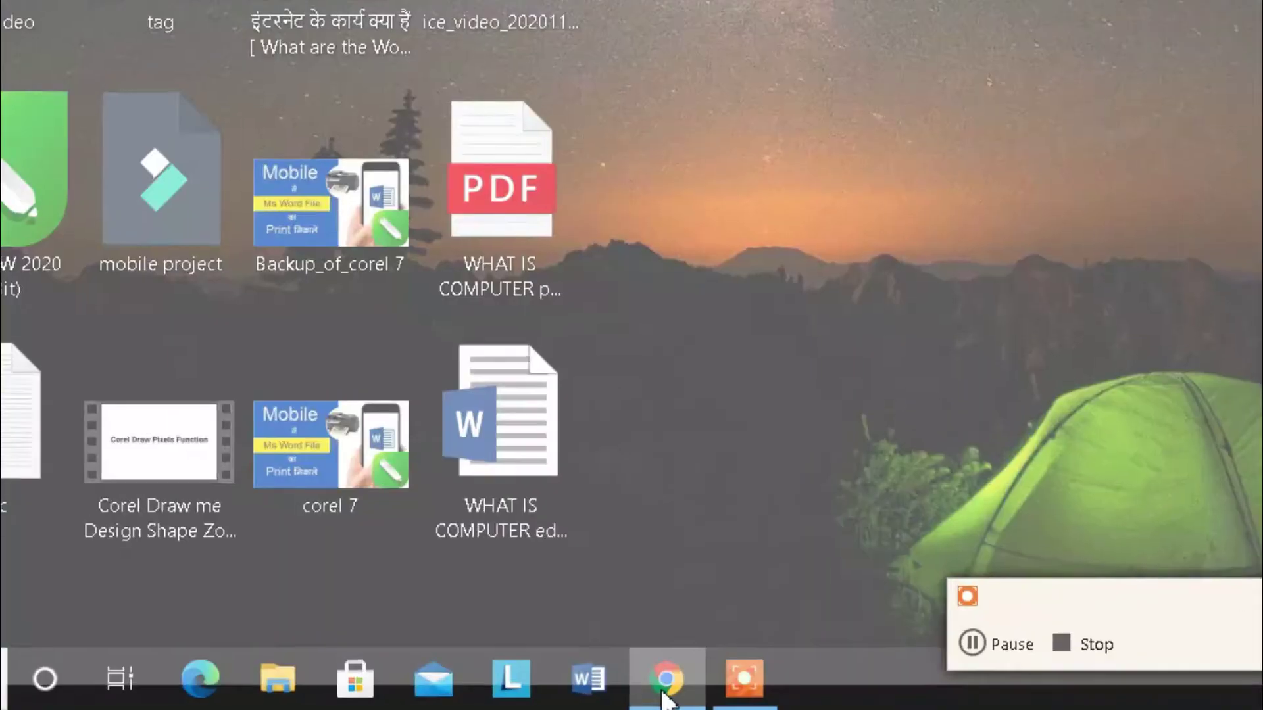
In a new Chrome tab, search 'word to pdf' and open Smallpdf's Word to PDF page
{"action": "left_click", "coordinate": [665, 680]}
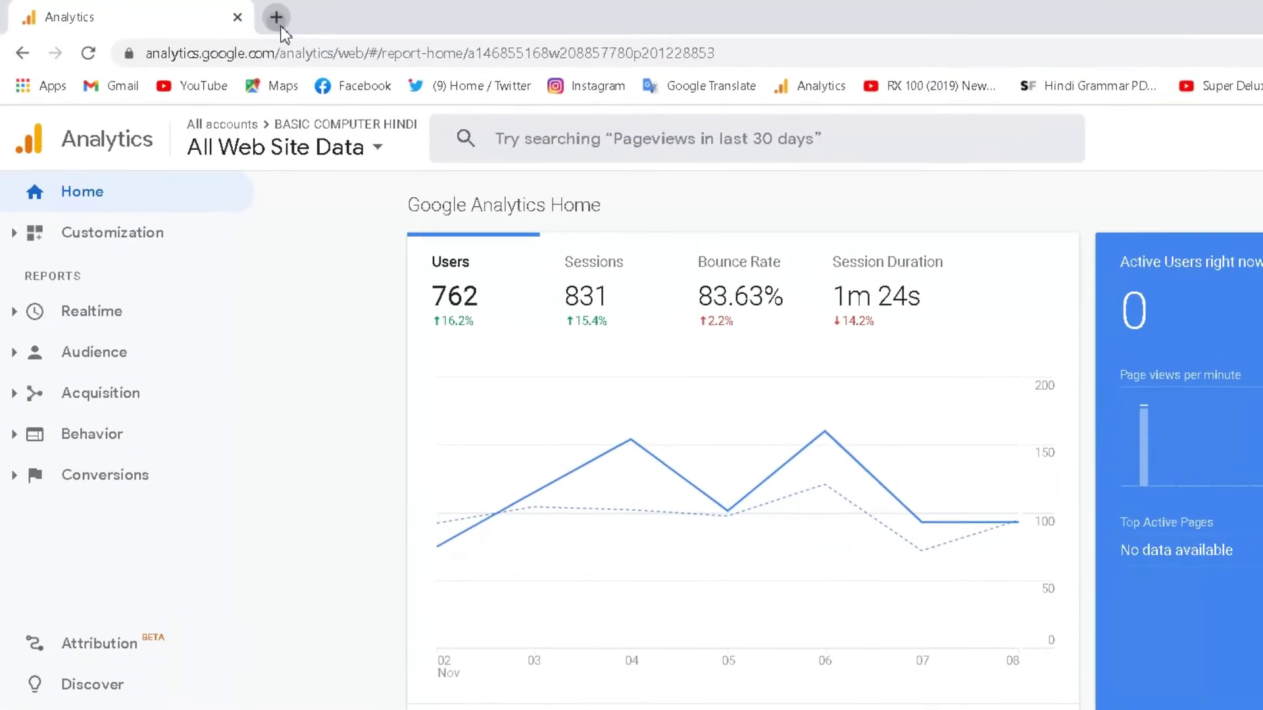
{"action": "left_click", "coordinate": [277, 18]}
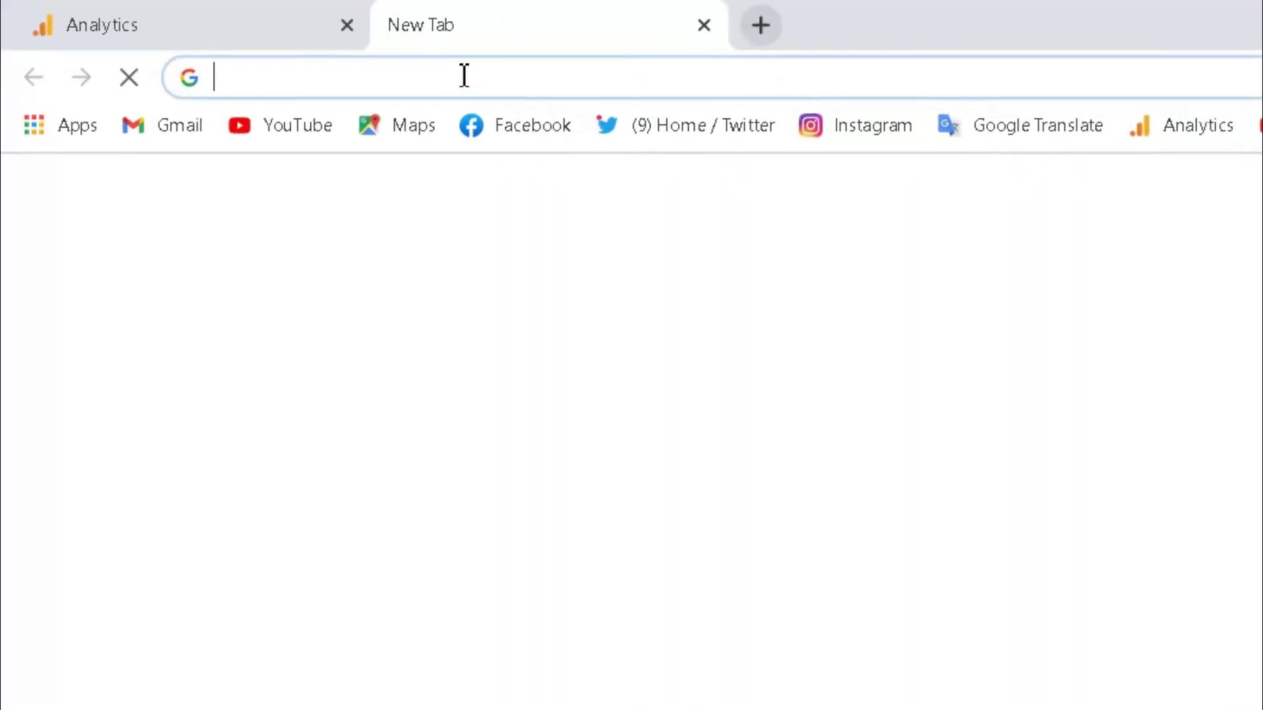
{"action": "type", "text": "word"}
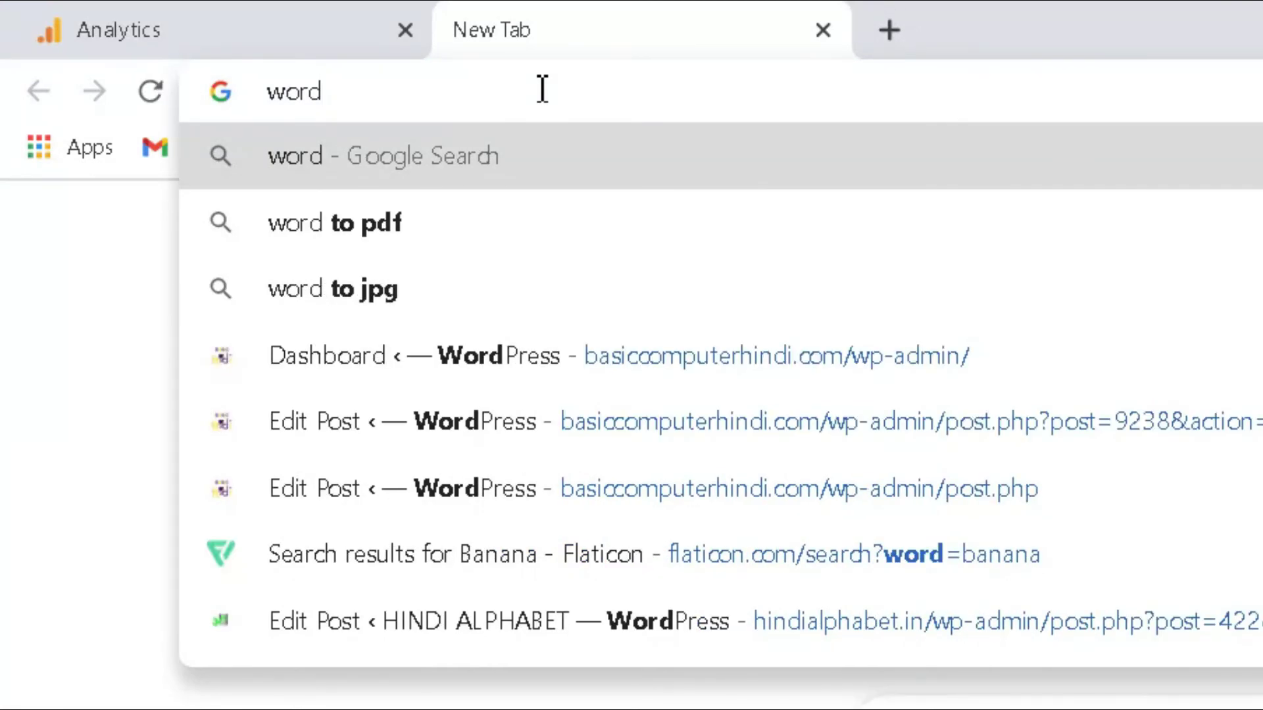
{"action": "type", "text": "  t"}
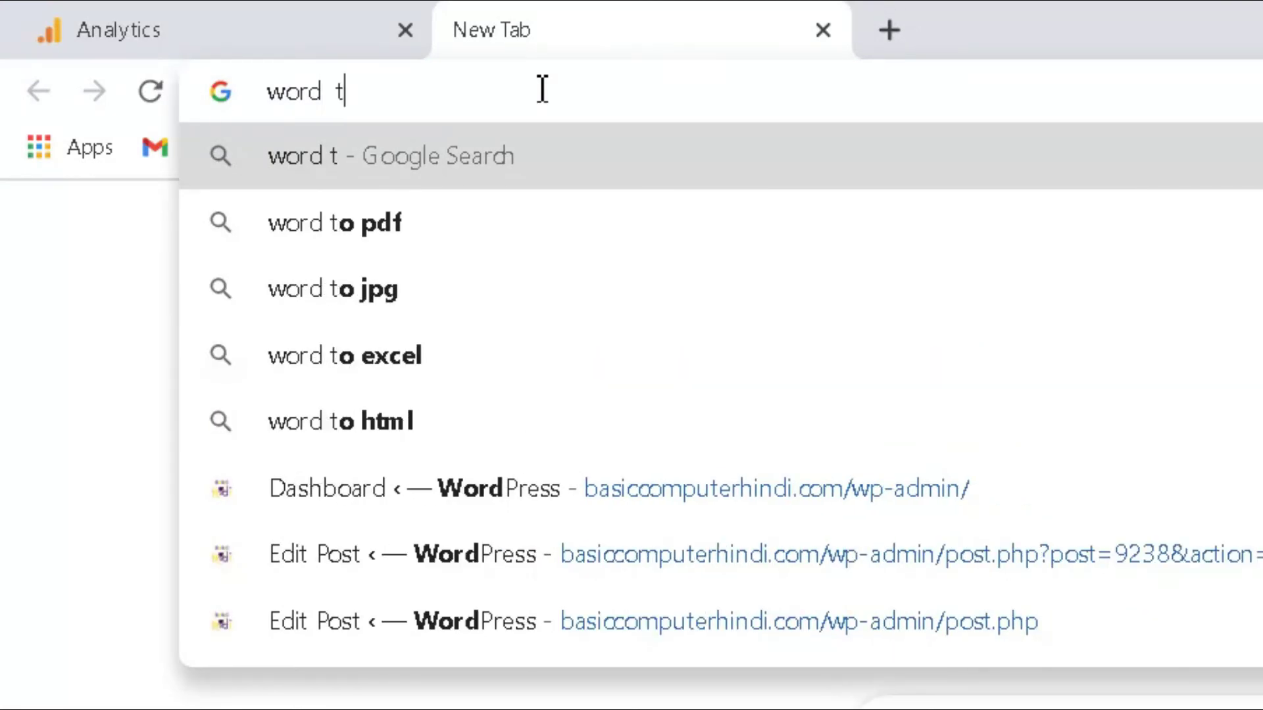
{"action": "type", "text": "o pdf"}
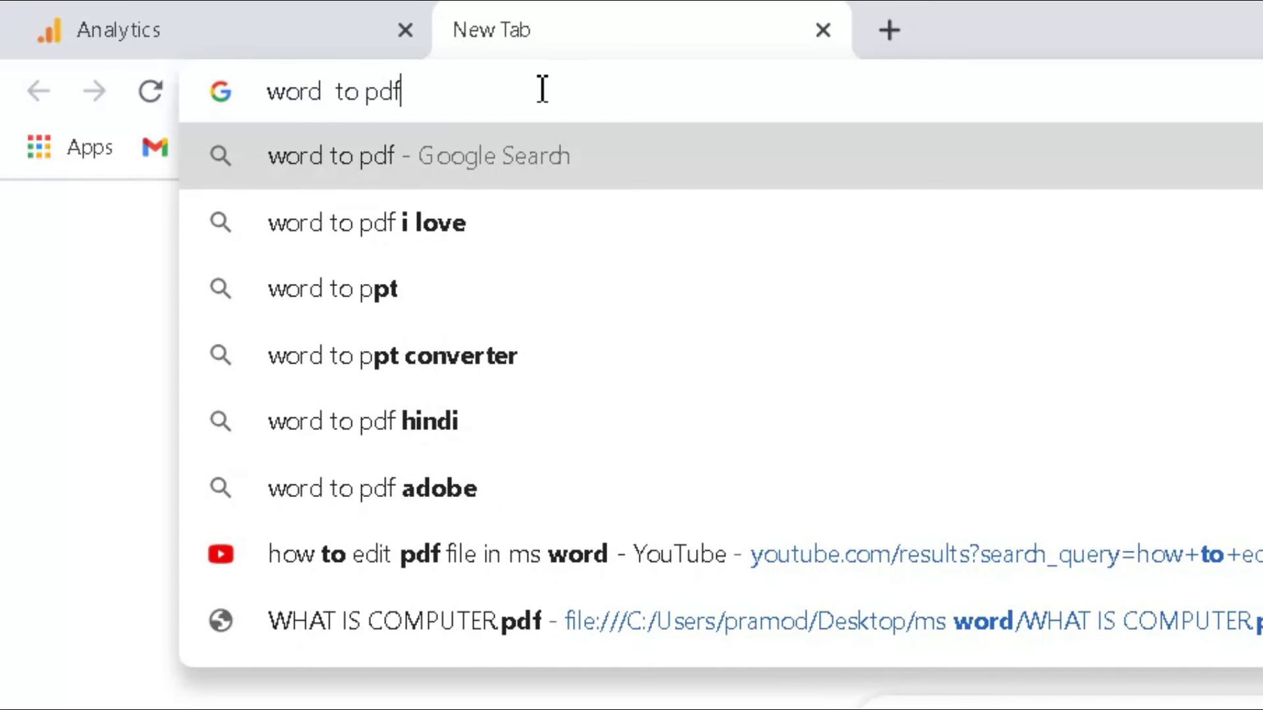
{"action": "key", "text": "Return"}
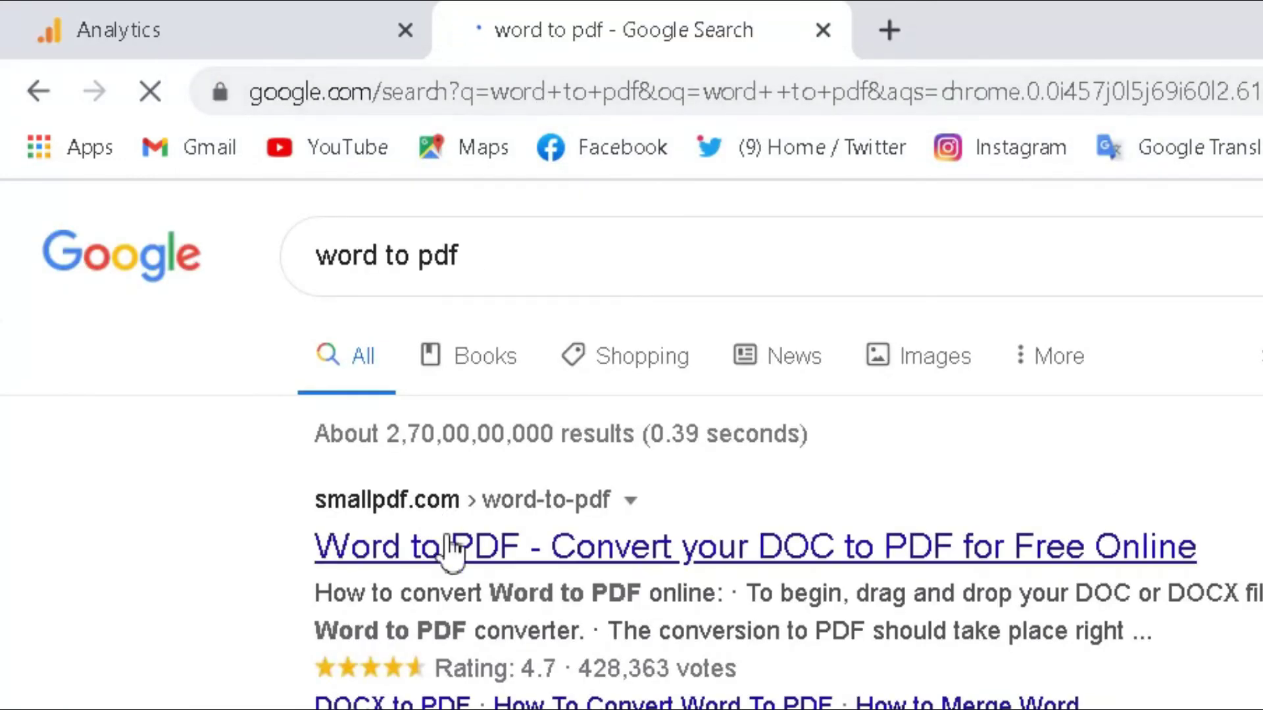
{"action": "left_click", "coordinate": [446, 546]}
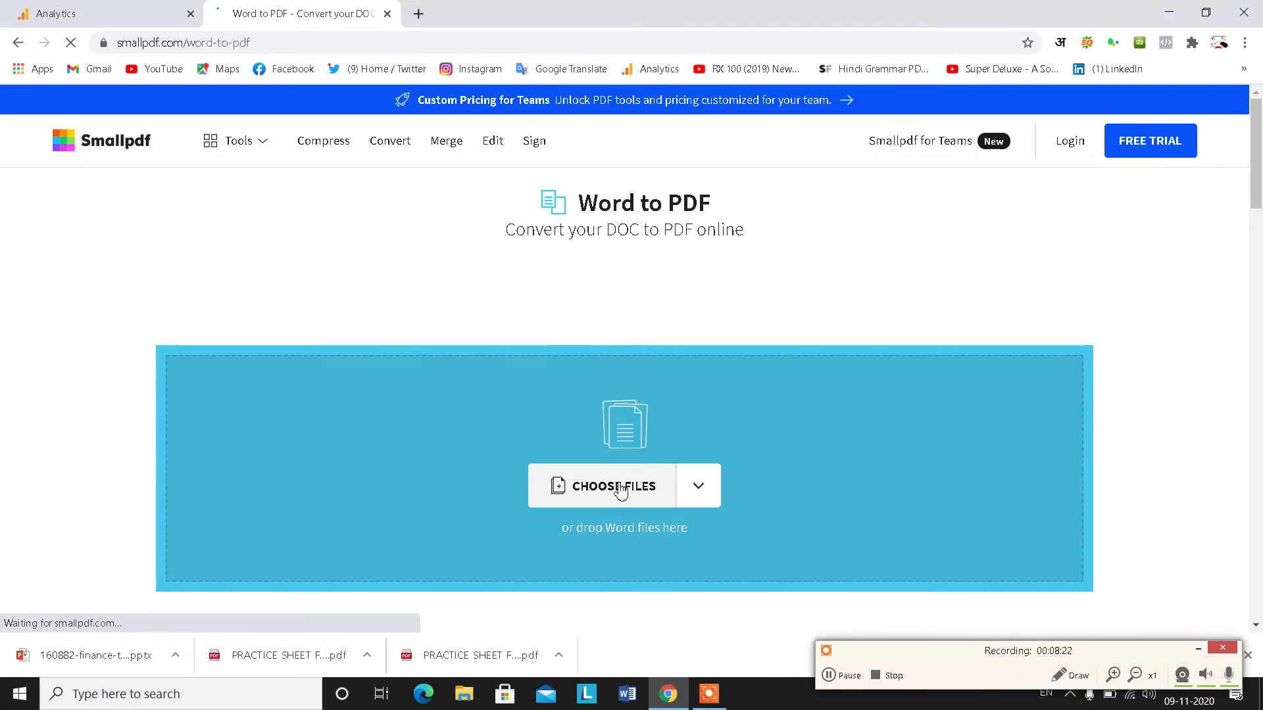
Upload 'WHAT IS COMPUTER edit pdf' from the Desktop to Smallpdf and download the 518 KB converted PDF
{"action": "left_click", "coordinate": [620, 490]}
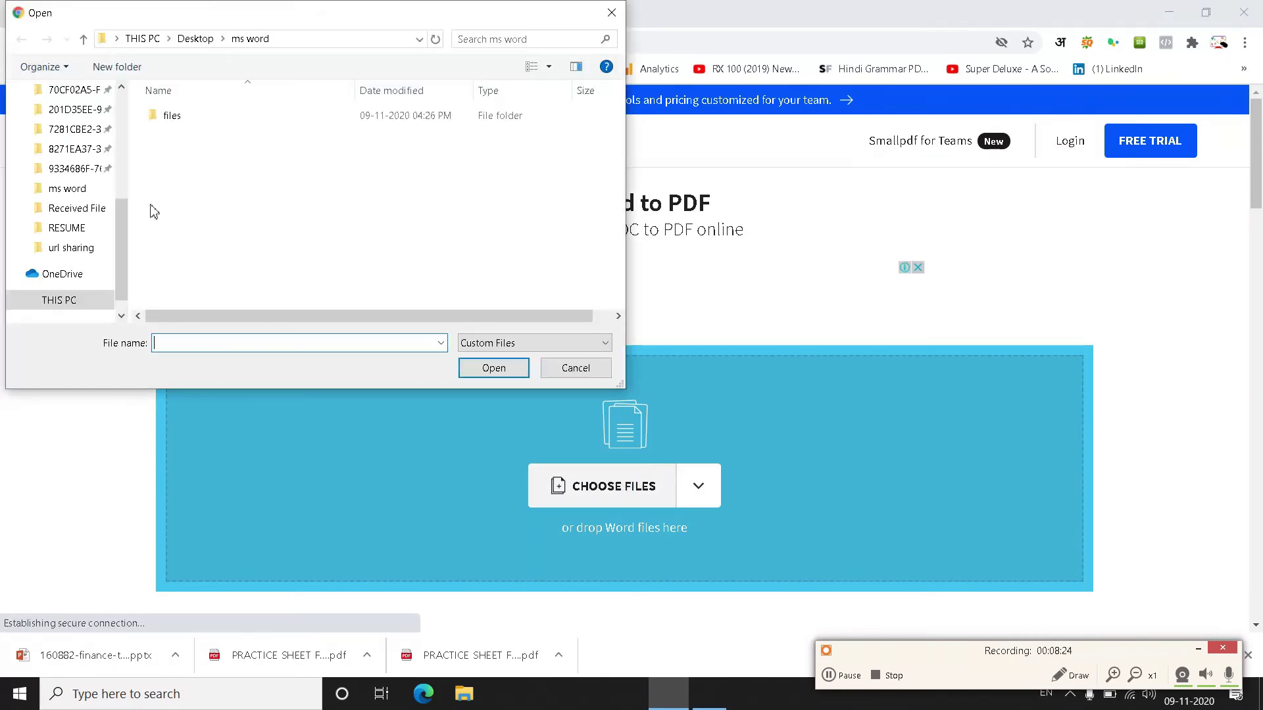
{"action": "scroll", "coordinate": [120, 223], "scroll_direction": "up", "scroll_amount": 10}
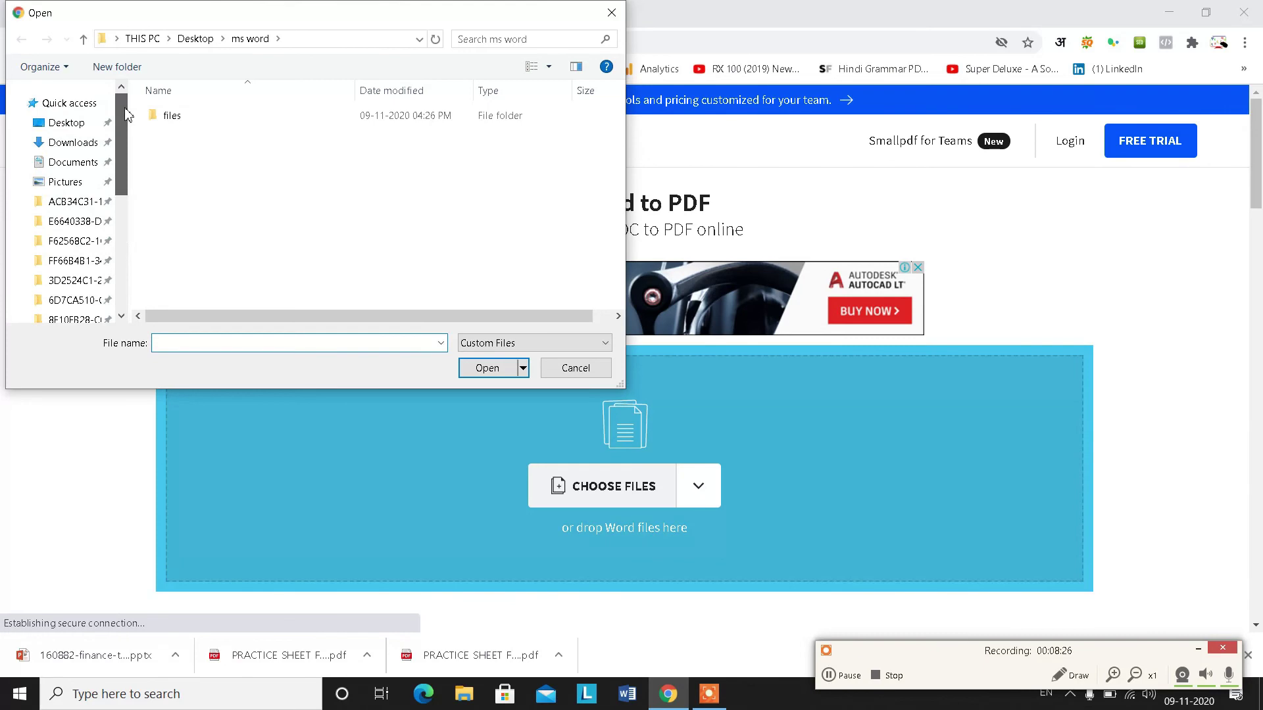
{"action": "left_click", "coordinate": [72, 123]}
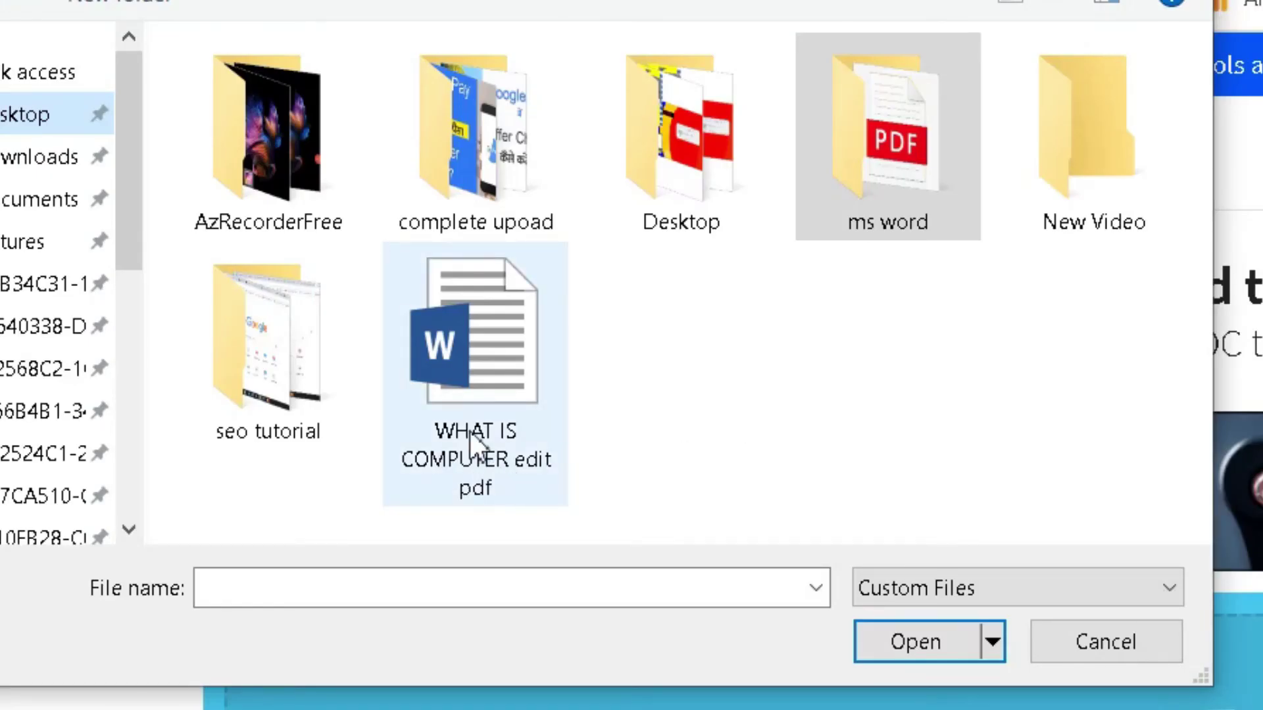
{"action": "double_click", "coordinate": [472, 441]}
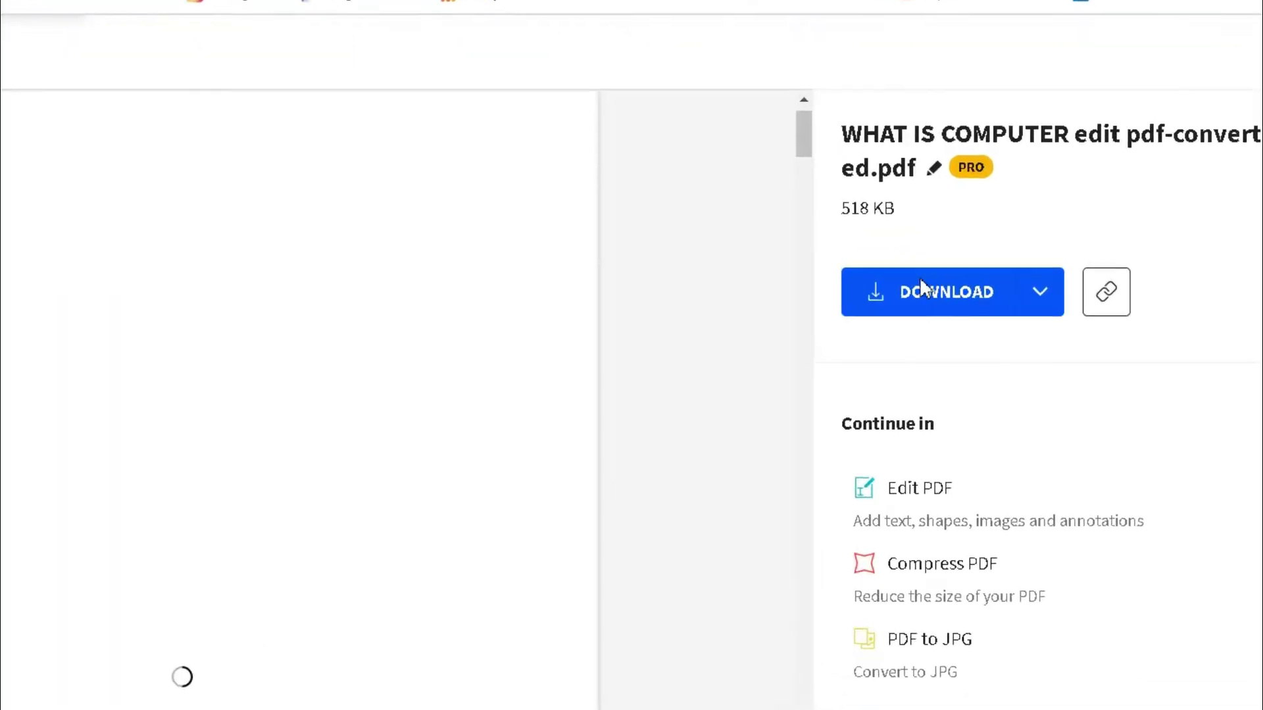
{"action": "left_click", "coordinate": [920, 287]}
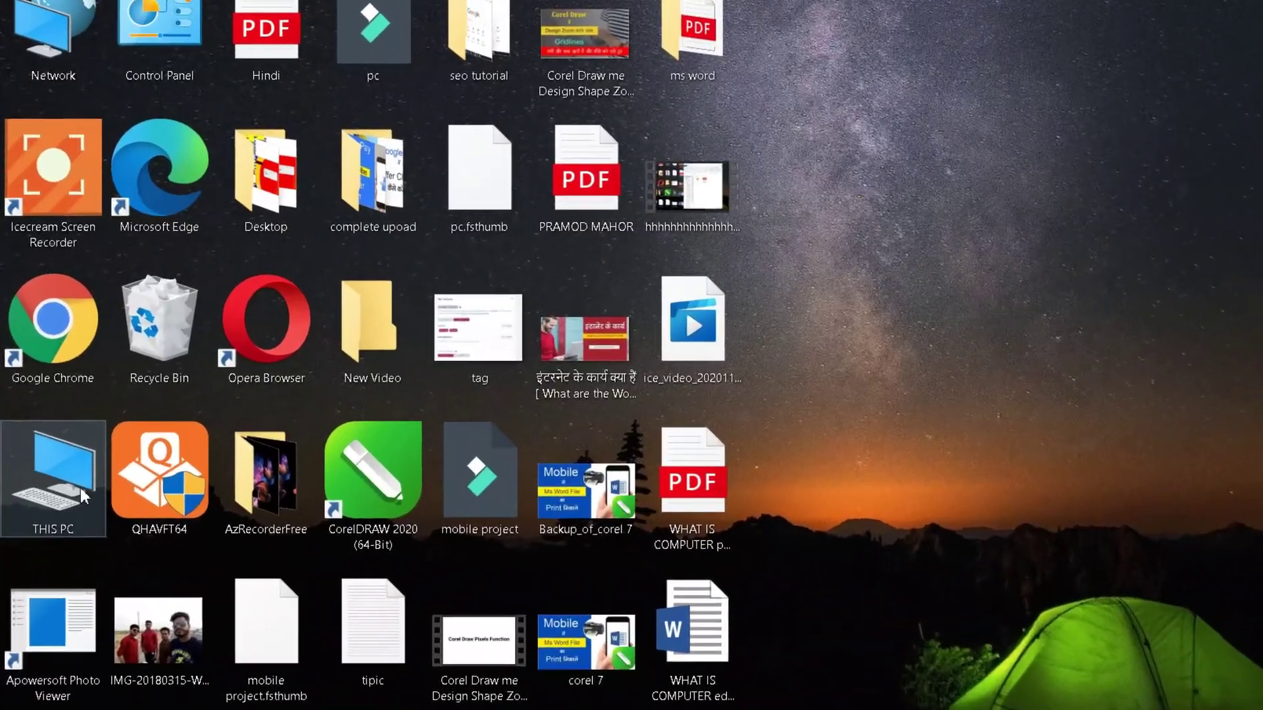
Open 'WHAT IS COMPUTER edit pdf-converted' from the Downloads folder through This PC
{"action": "double_click", "coordinate": [85, 497]}
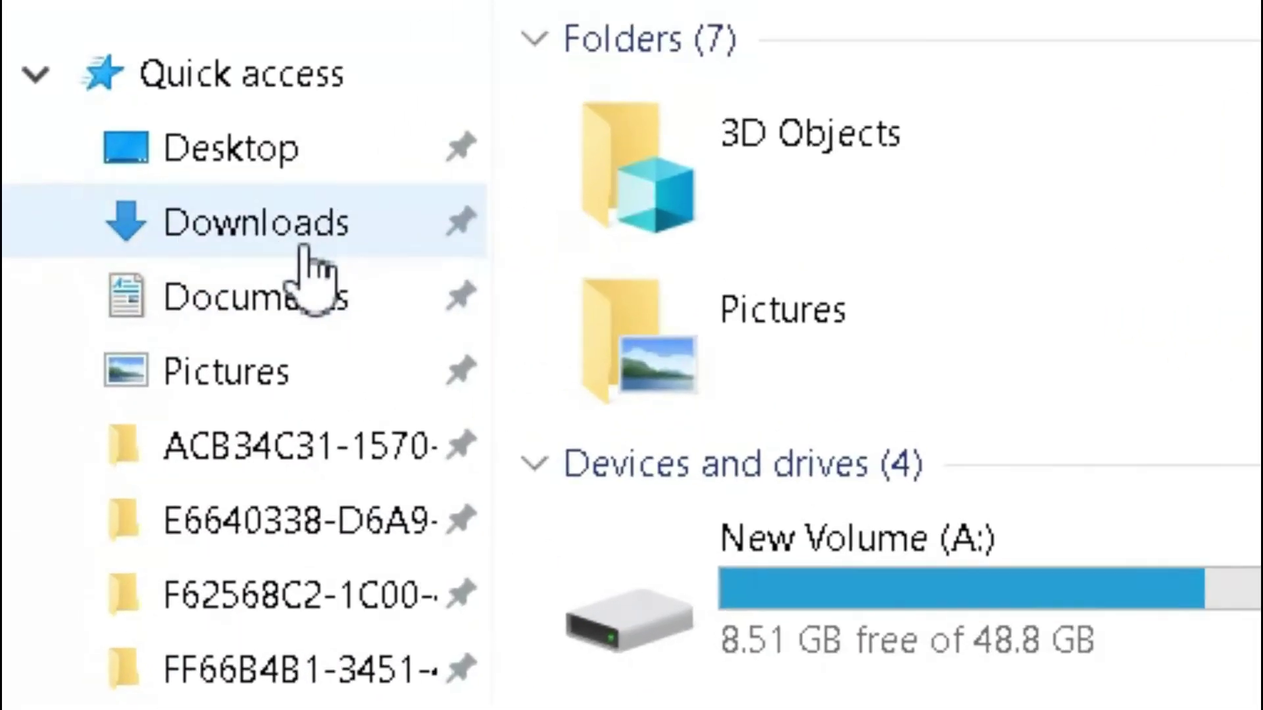
{"action": "left_click", "coordinate": [305, 249]}
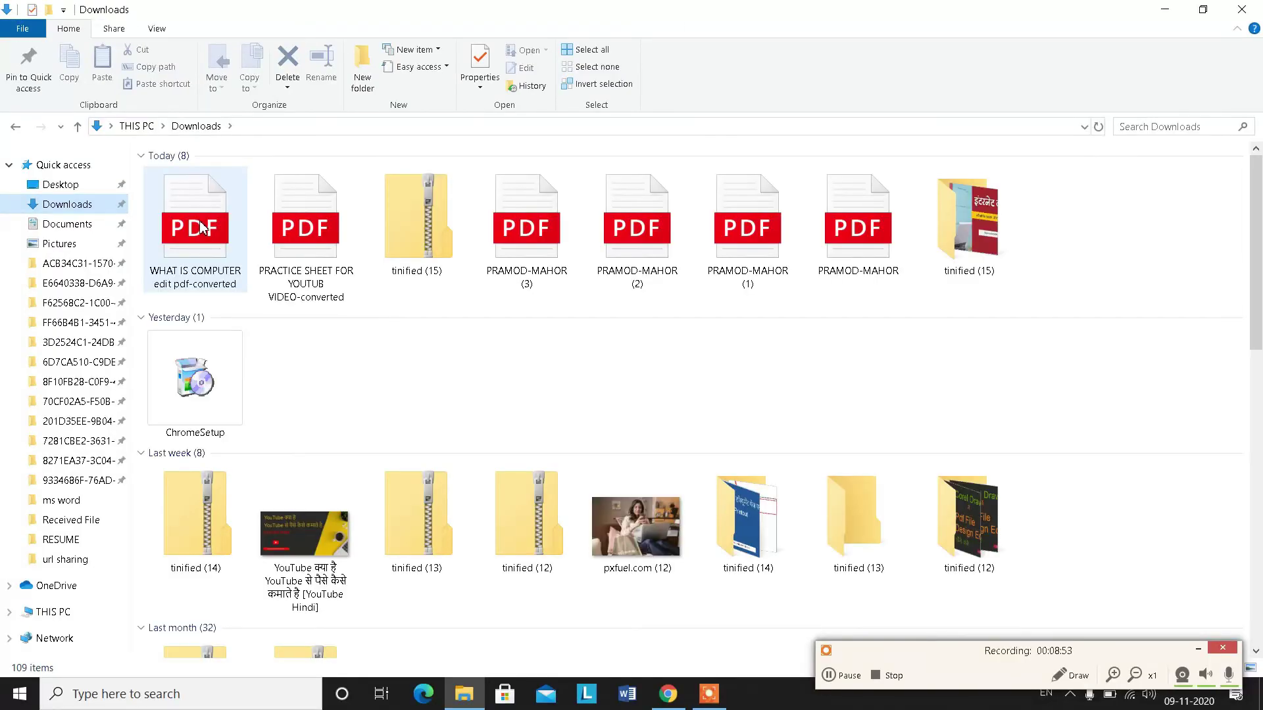
{"action": "left_click", "coordinate": [203, 228]}
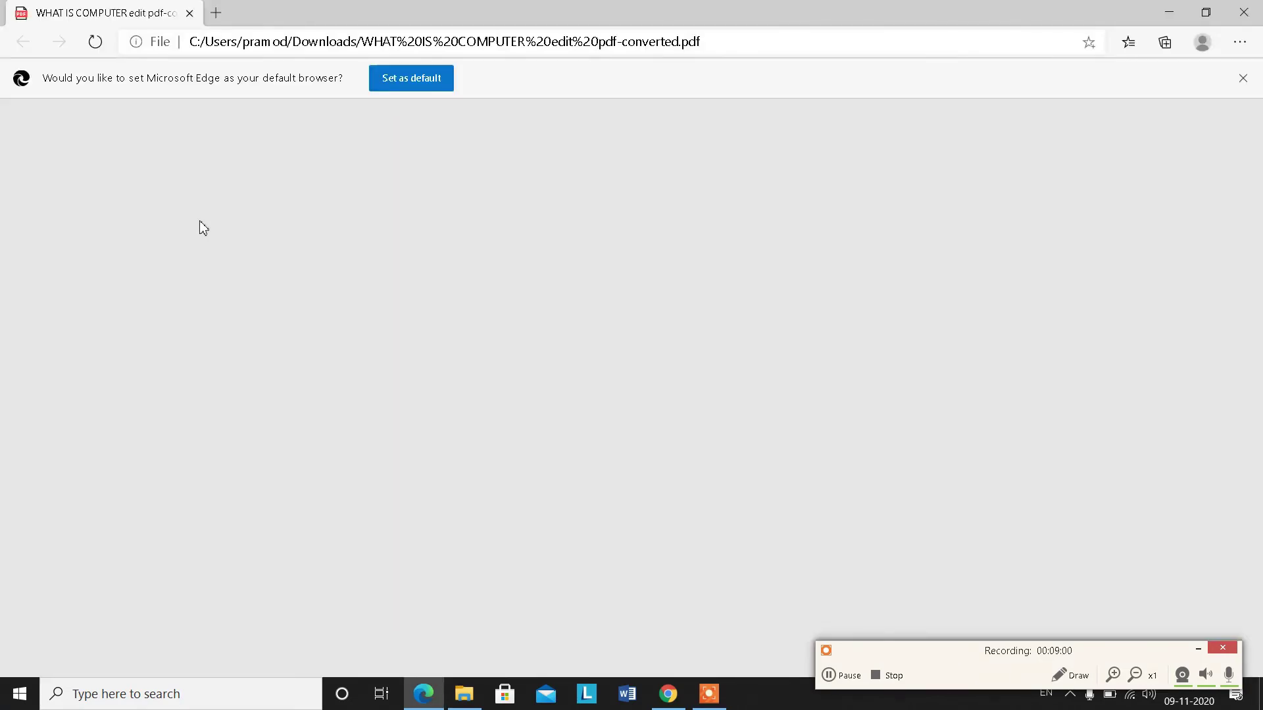
Scroll through the 8-page converted PDF to verify the red heading and bullets, then minimize Edge
{"action": "scroll", "coordinate": [683, 437], "scroll_direction": "down", "scroll_amount": 1}
{"action": "scroll", "coordinate": [630, 405], "scroll_direction": "down", "scroll_amount": 5}
{"action": "scroll", "coordinate": [630, 406], "scroll_direction": "up", "scroll_amount": 5}
{"action": "scroll", "coordinate": [630, 405], "scroll_direction": "down", "scroll_amount": 5}
{"action": "scroll", "coordinate": [630, 406], "scroll_direction": "down", "scroll_amount": 1}
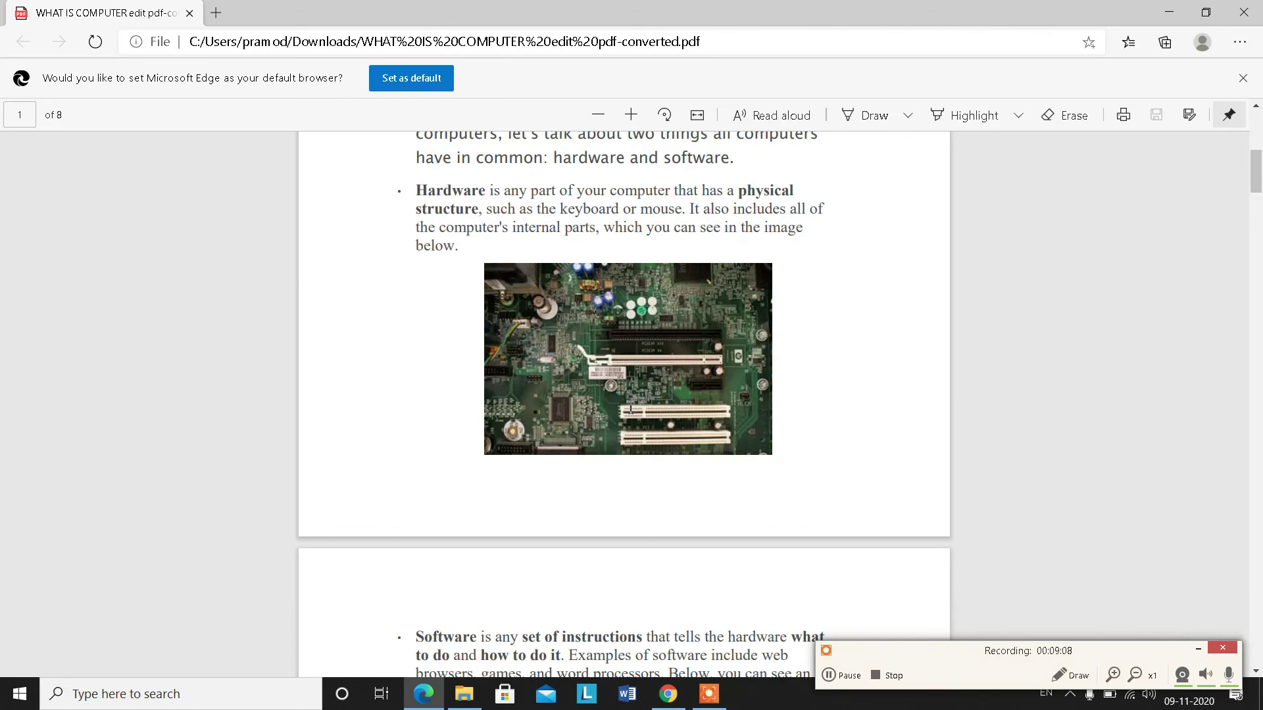
{"action": "scroll", "coordinate": [630, 409], "scroll_direction": "up", "scroll_amount": 5}
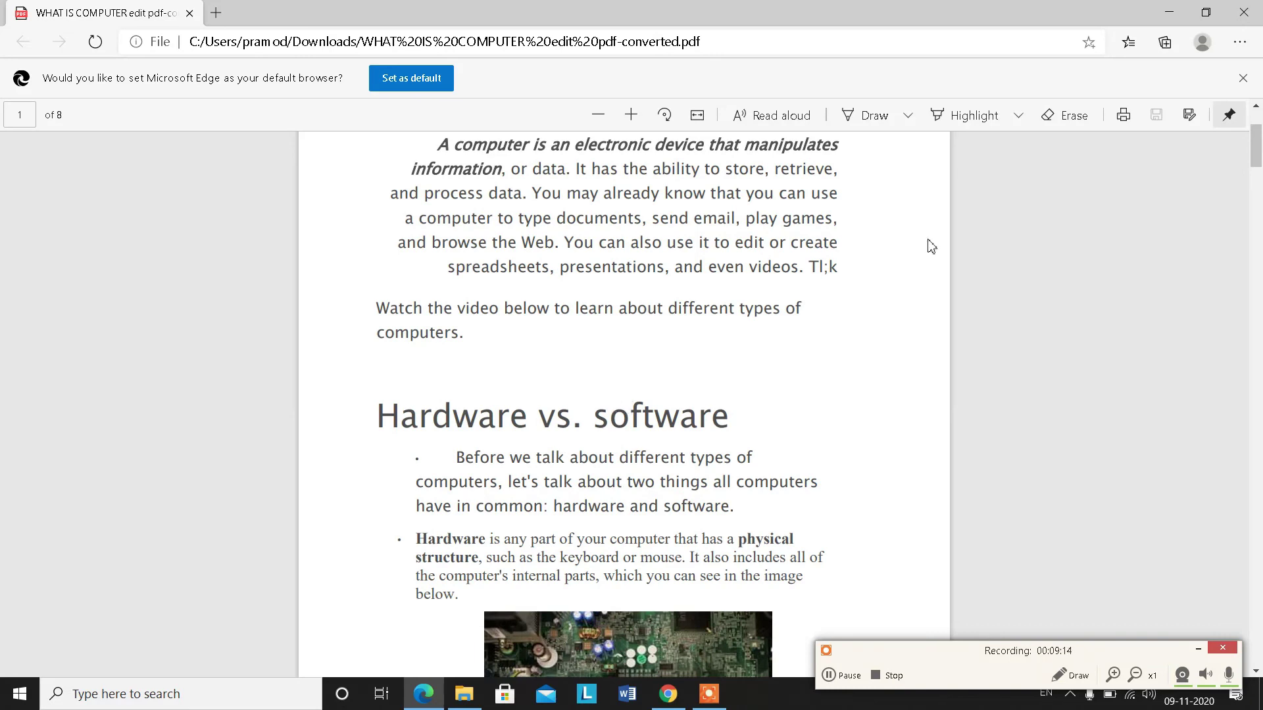
{"action": "left_click", "coordinate": [1169, 11]}
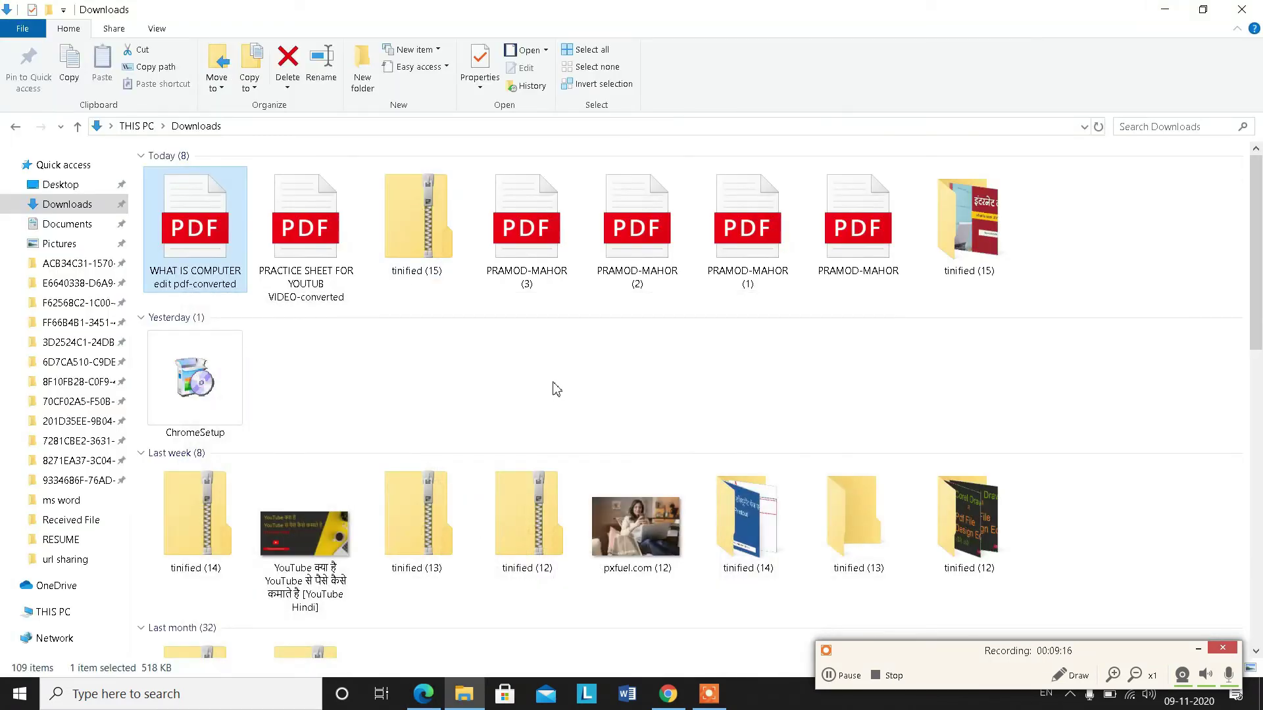
Close the File Explorer Downloads window
{"action": "left_click", "coordinate": [1242, 9]}
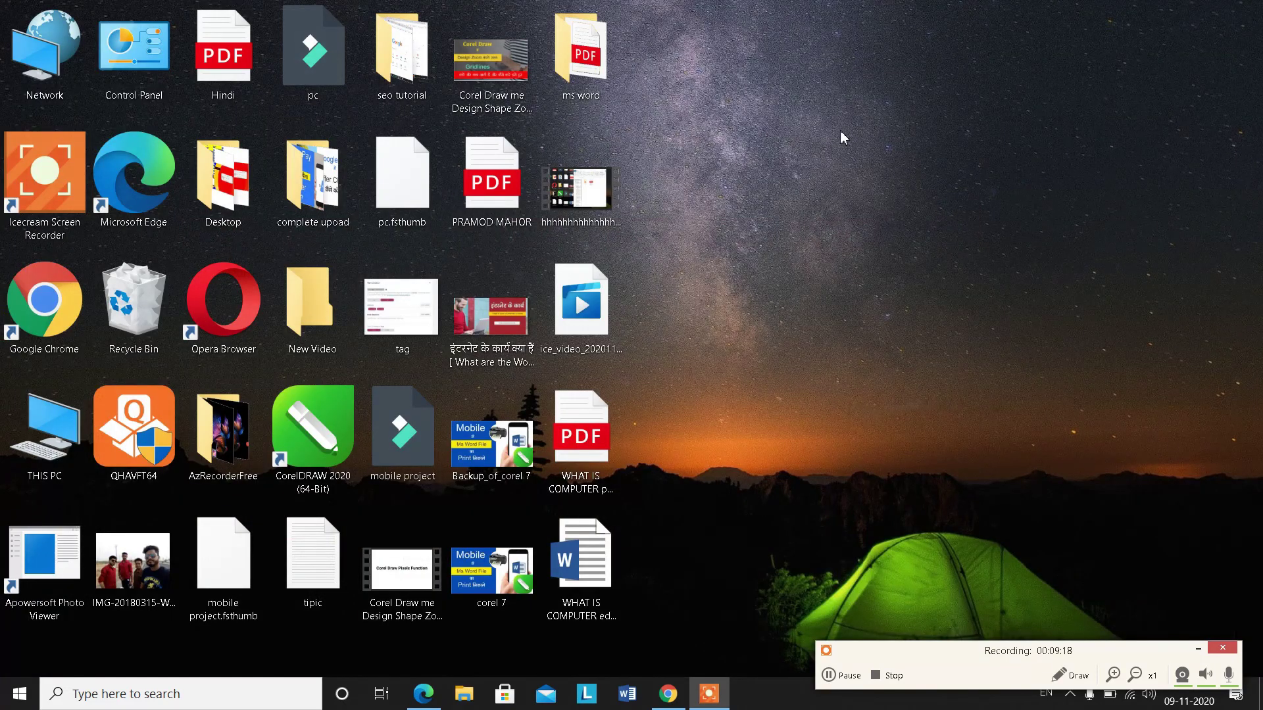